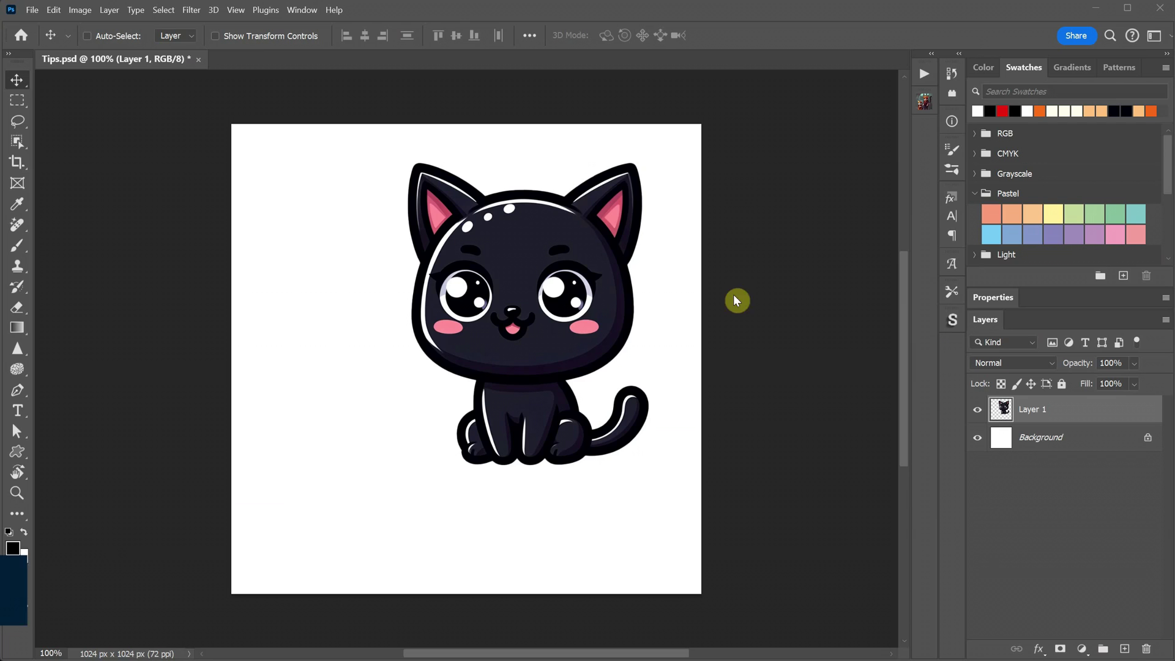
Drag the cat on Layer 1 down and left, then toggle the Background layer's visibility off and on.
left_click_drag(527, 277, 512, 334)
left_click(978, 438)
left_click(977, 438)
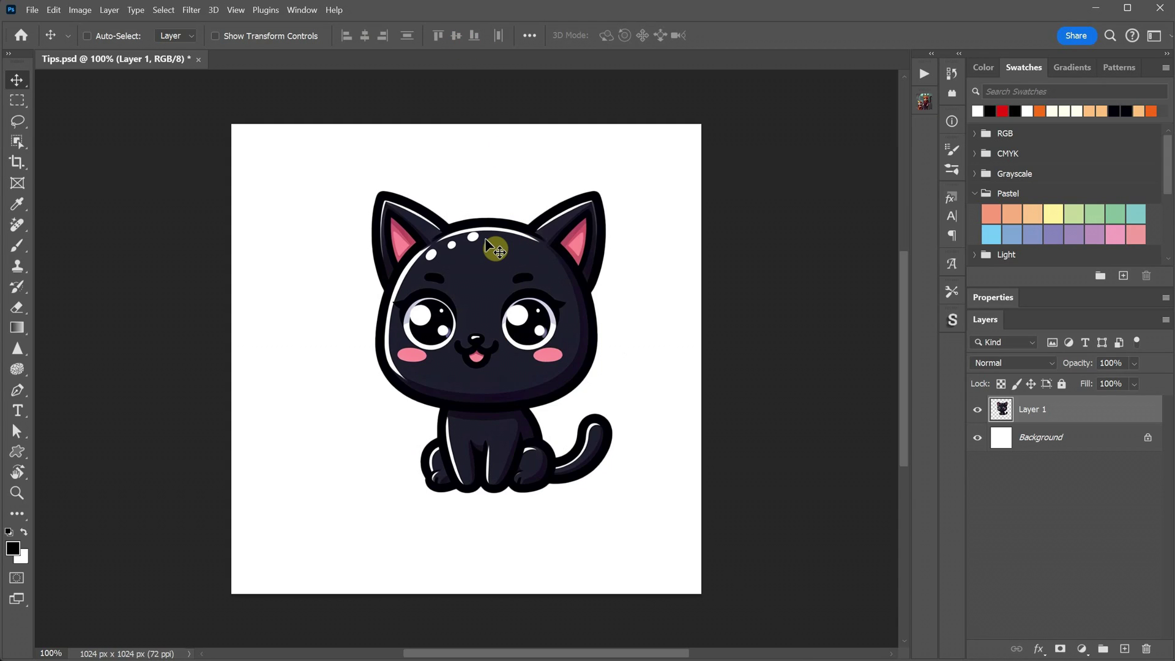
Centre the cat horizontally and vertically with Align To Canvas, then drag it up-right.
left_click(530, 36)
left_click(579, 174)
left_click(581, 196)
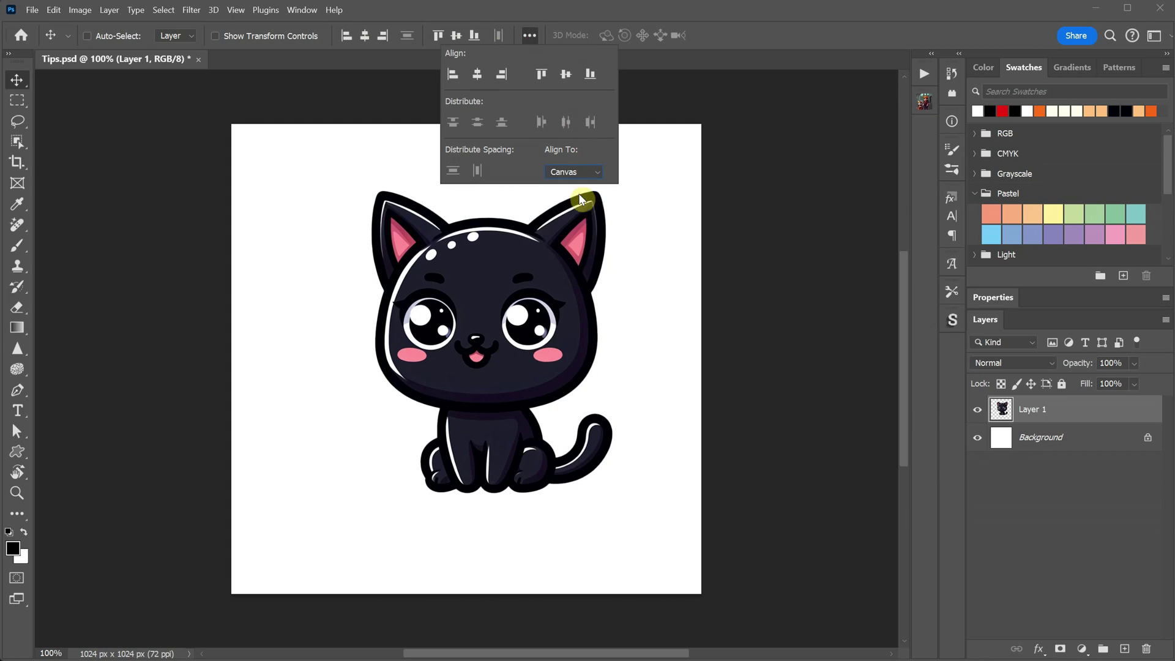
left_click(477, 74)
left_click(565, 74)
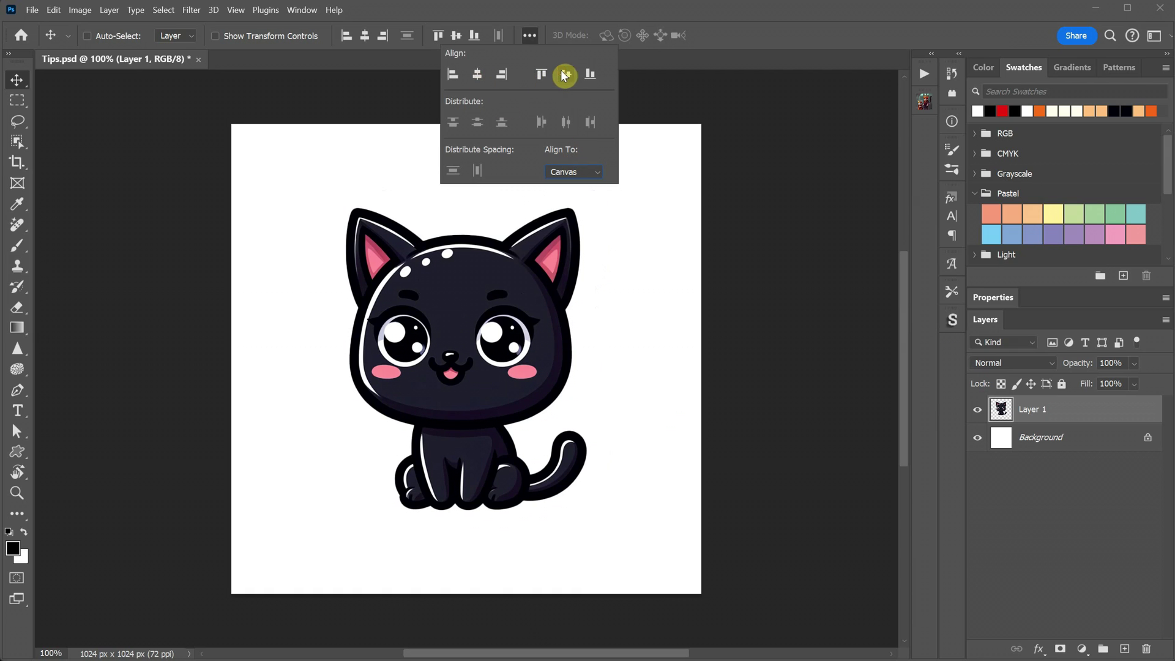
left_click_drag(468, 345, 563, 292)
Switch alignment to Selection, centre the cat within a select-all, deselect, and drag it up-right.
left_click(524, 35)
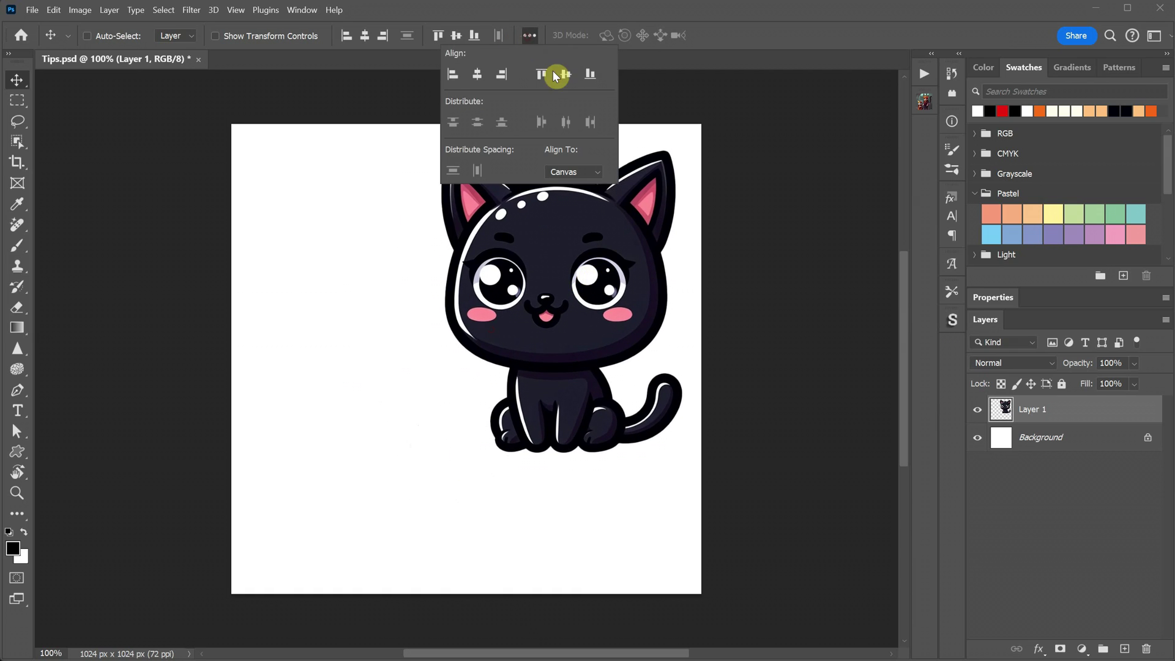
left_click(560, 184)
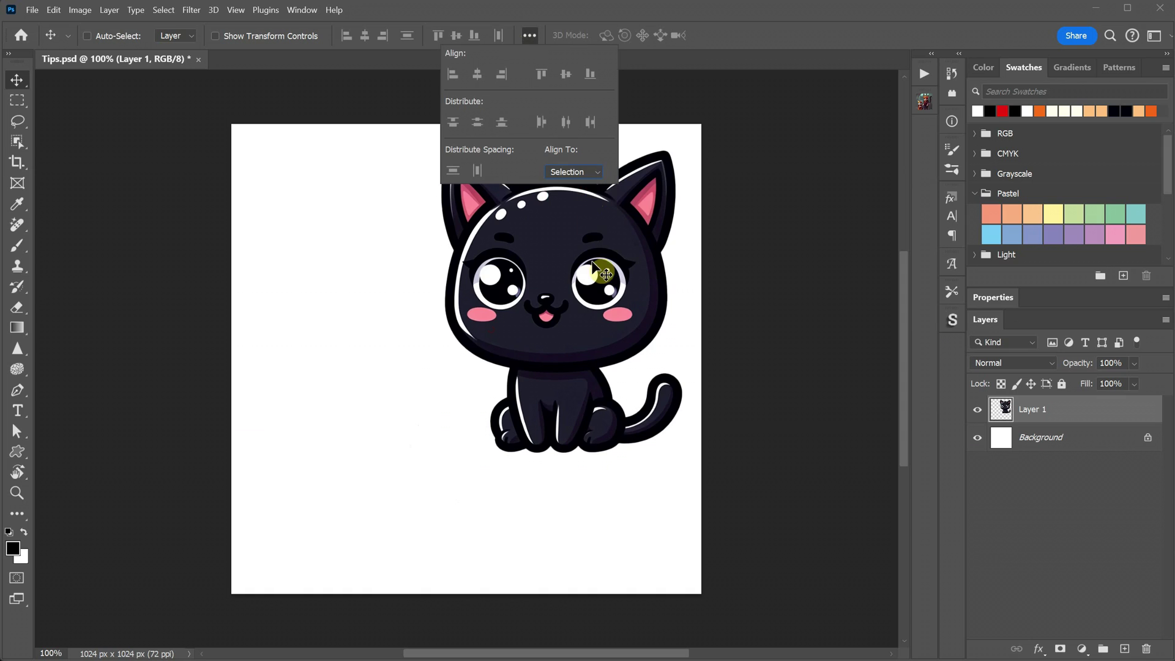
left_click_drag(597, 278, 573, 284)
key("ctrl+a")
left_click(364, 35)
left_click(456, 36)
key("ctrl+d")
left_click_drag(446, 254, 534, 221)
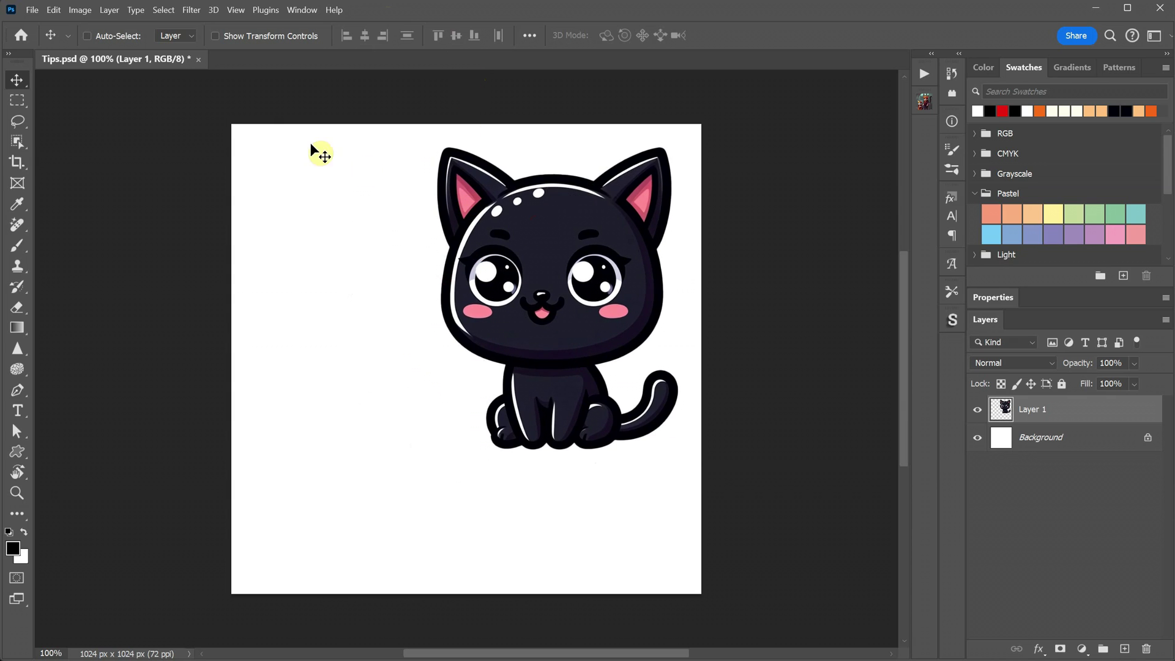
With the whole canvas selected, centre the cat both ways, deselect, then drag it up-right.
left_click(164, 10)
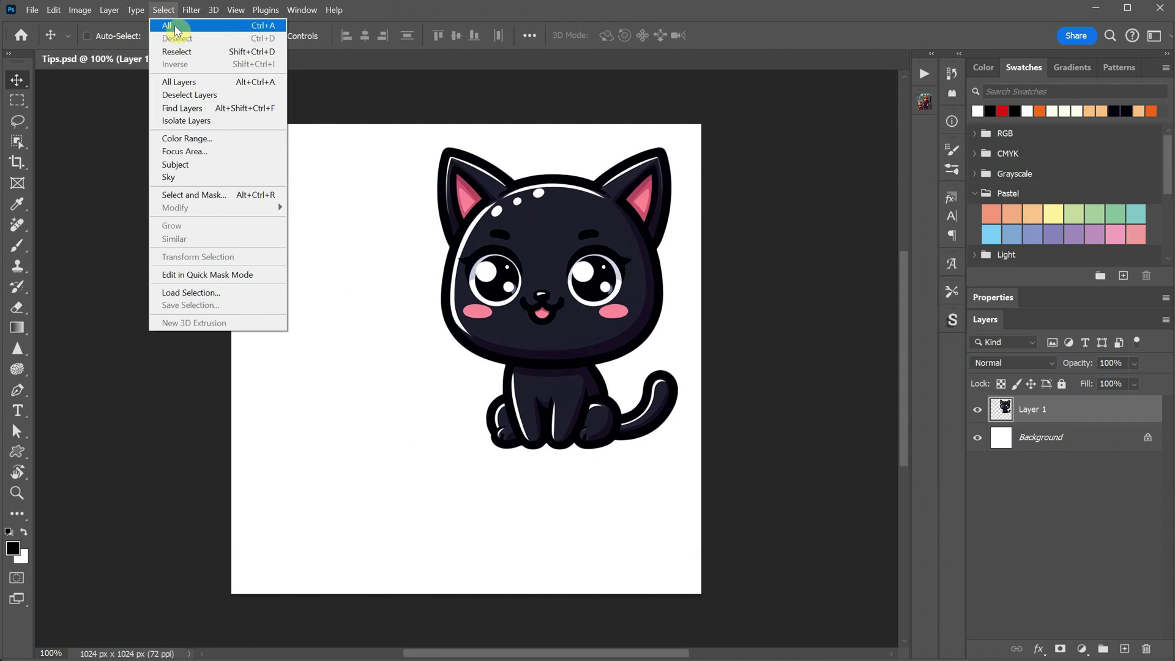
left_click(175, 28)
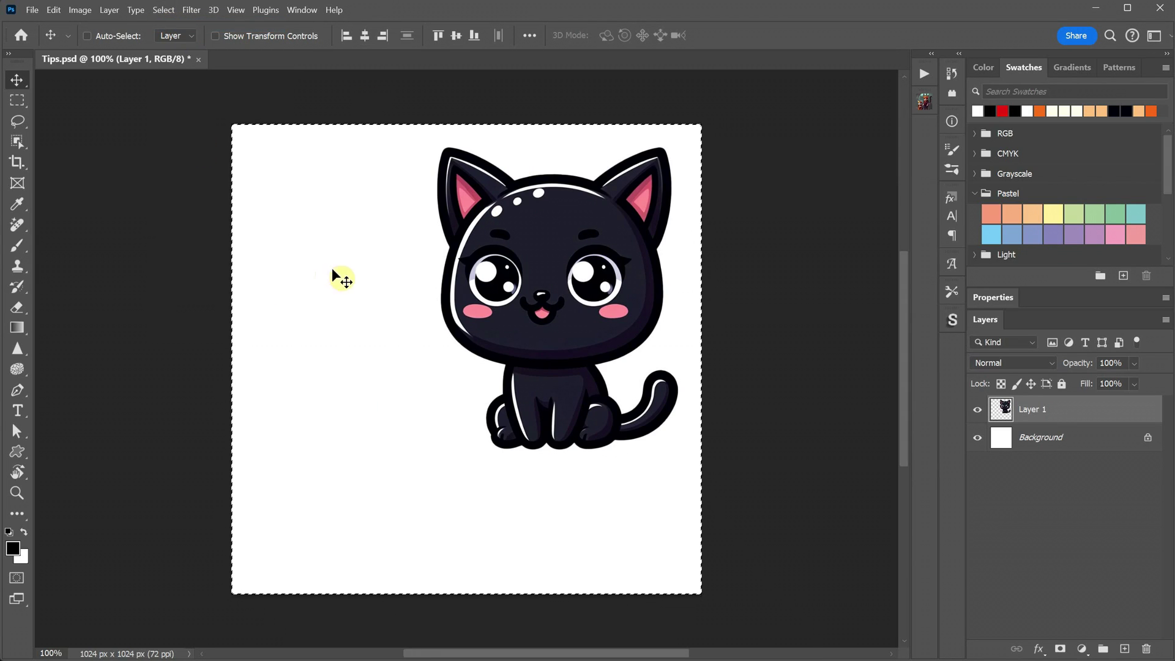
left_click(366, 36)
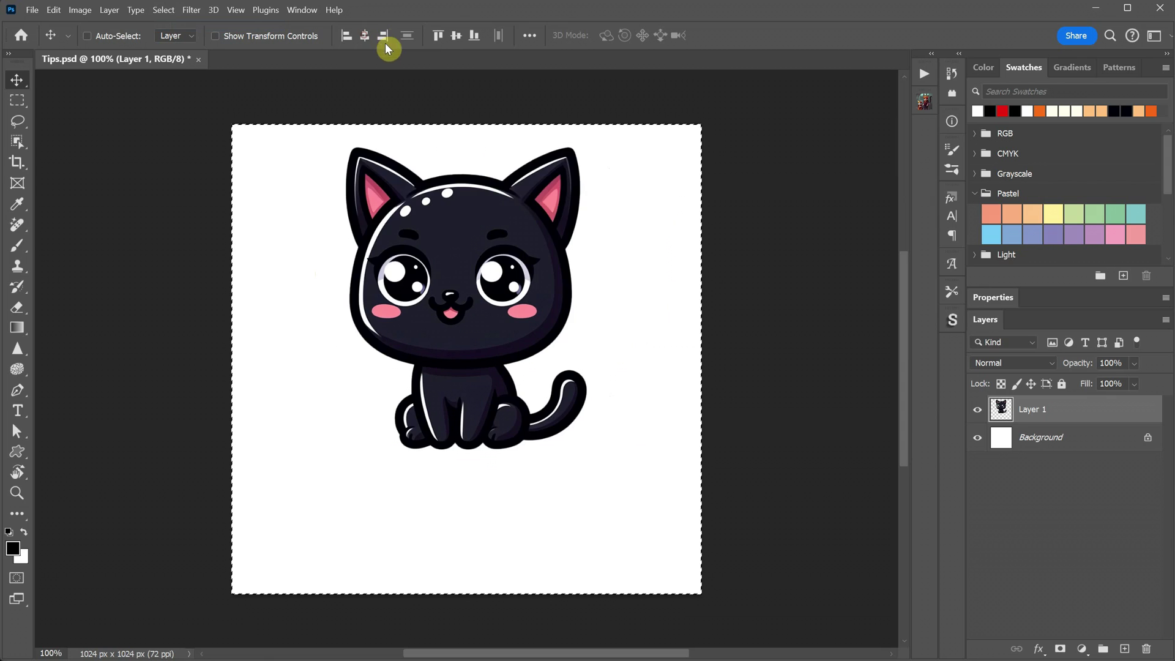
left_click(456, 35)
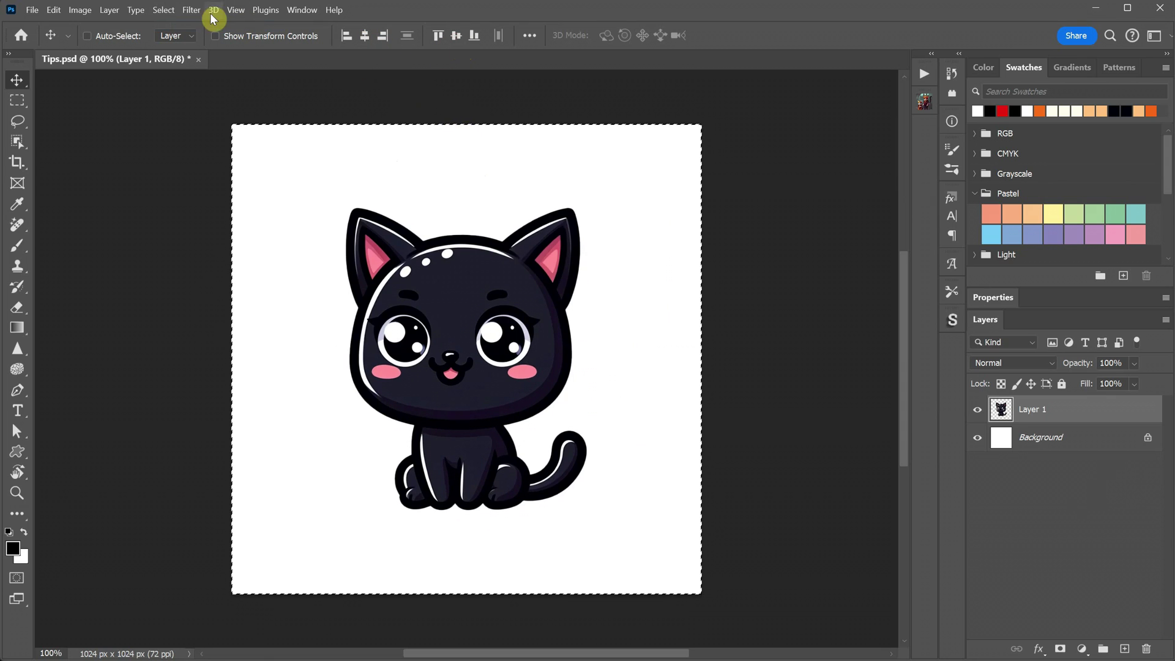
left_click(163, 10)
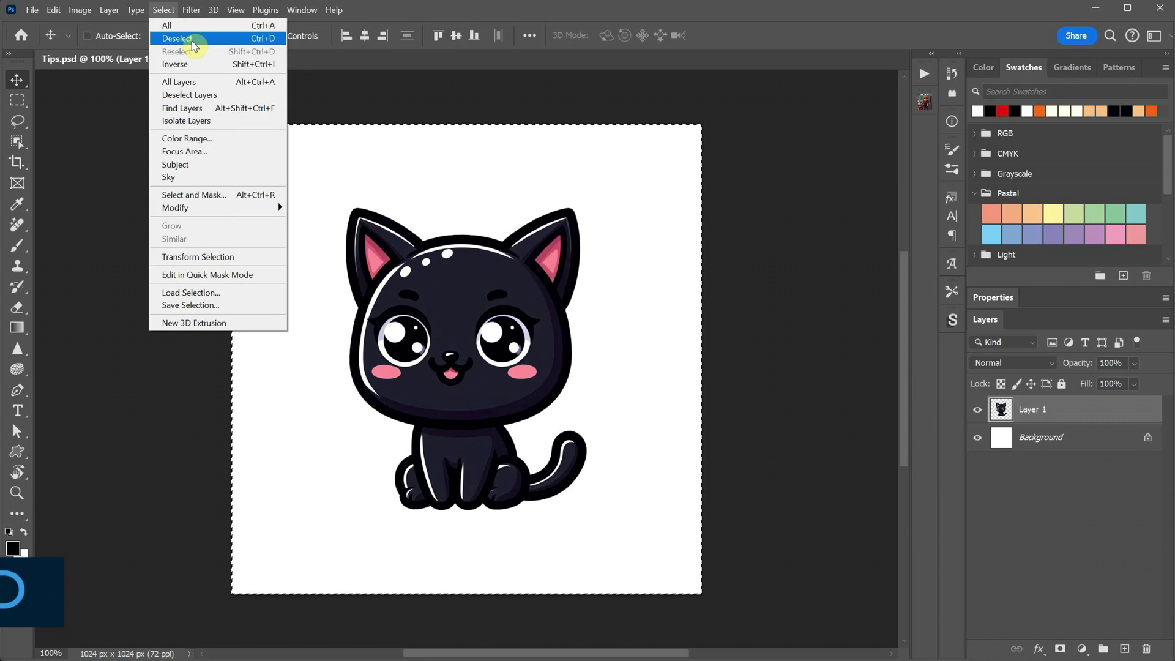
key("ctrl+d")
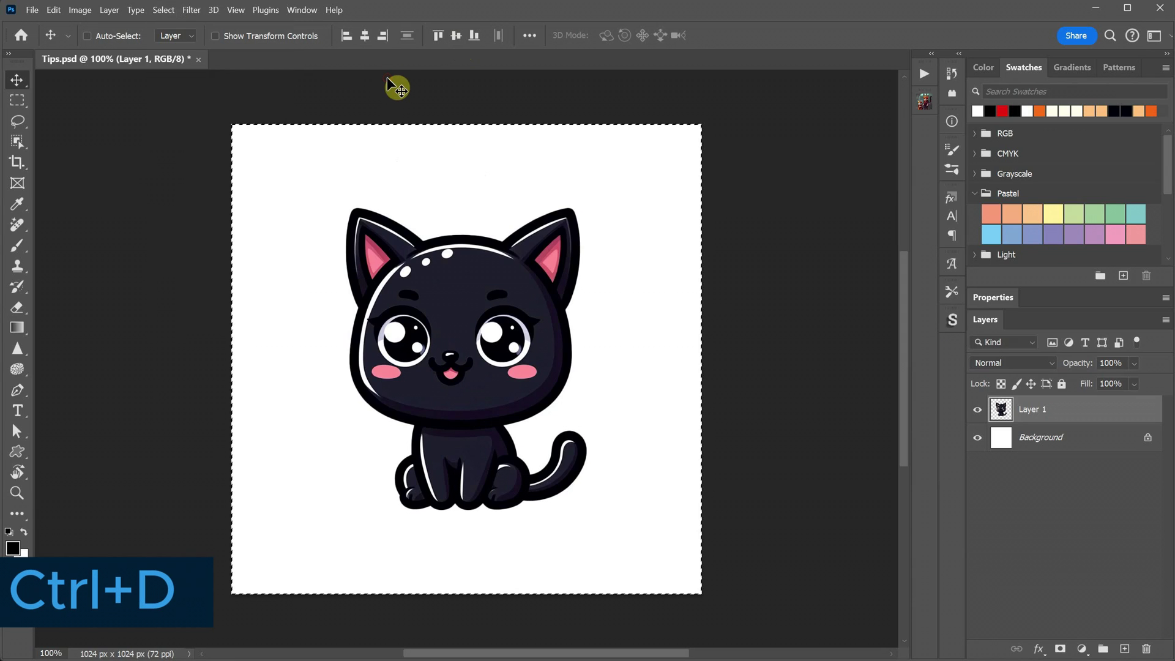
left_click_drag(502, 329, 555, 264)
Select all and centre the cat horizontally and vertically on the canvas.
key("ctrl+a")
left_click(367, 36)
left_click(456, 35)
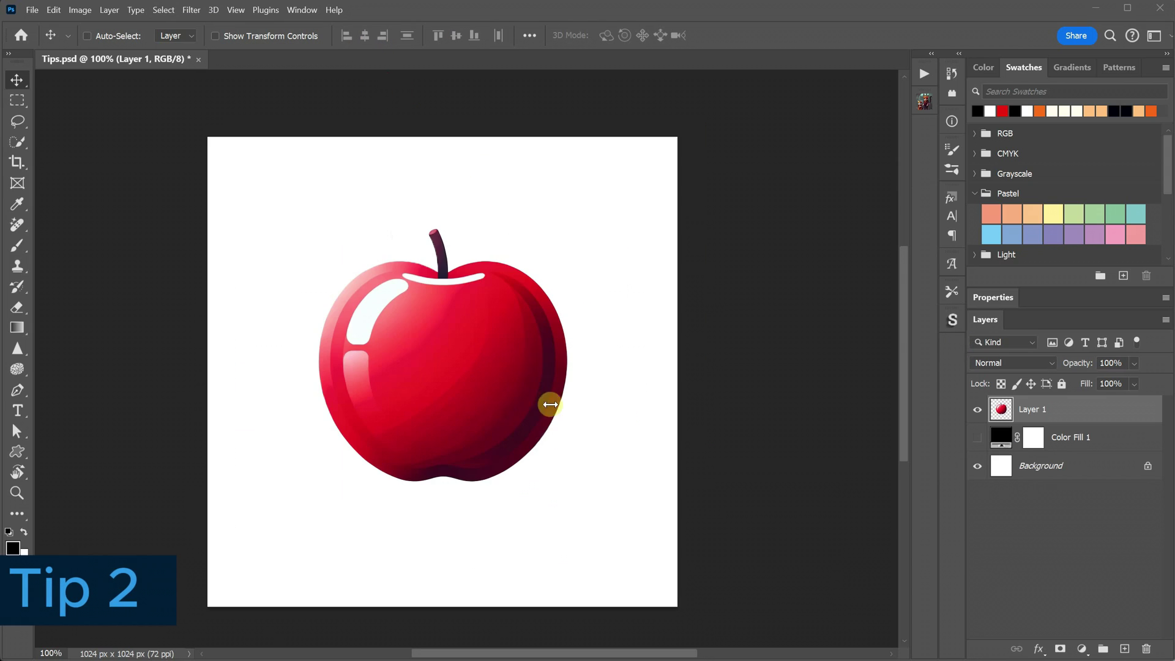
Toggle the Background layer off and on, switch on the black Color Fill 1 layer, and zoom in.
left_click(979, 466)
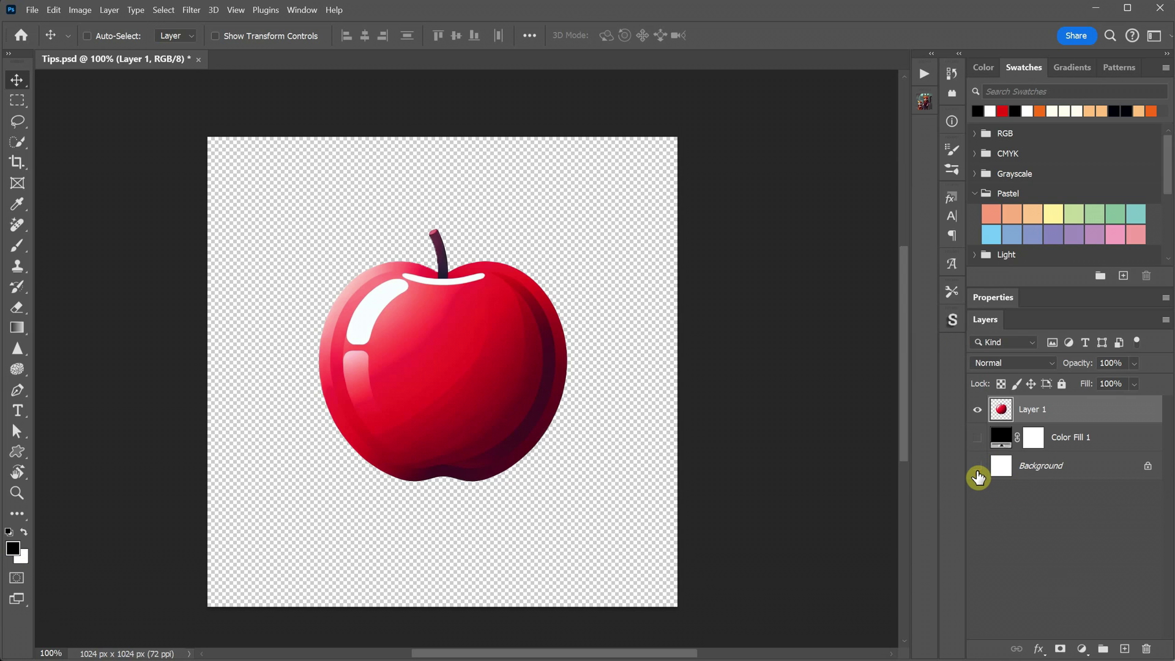
left_click(978, 468)
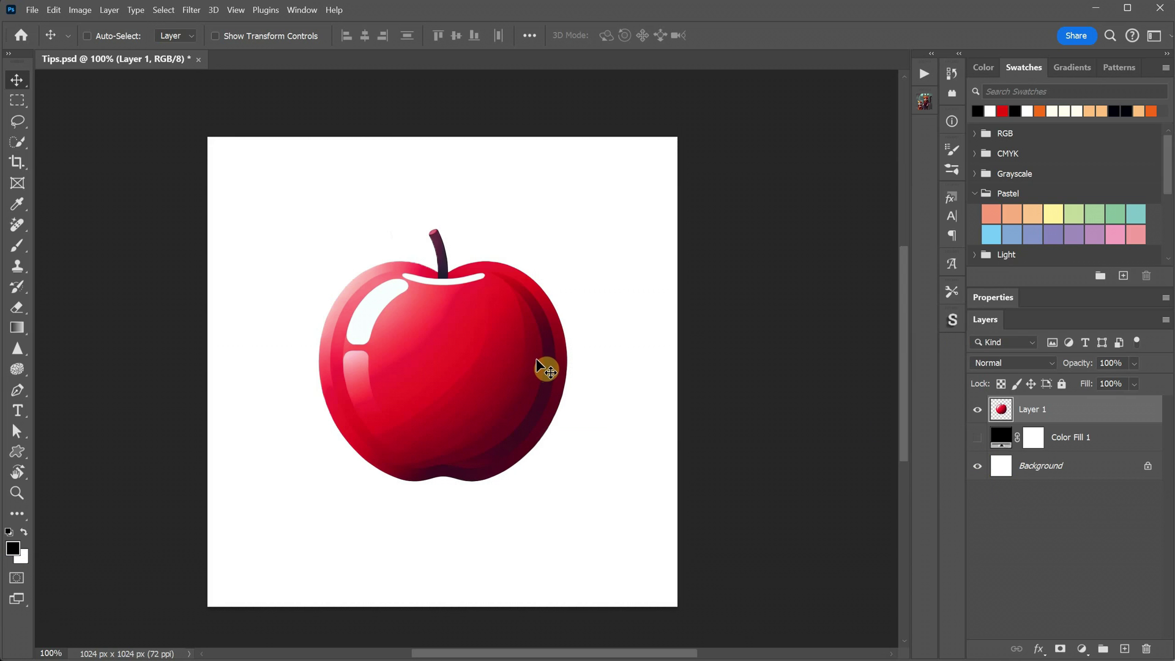
left_click(977, 442)
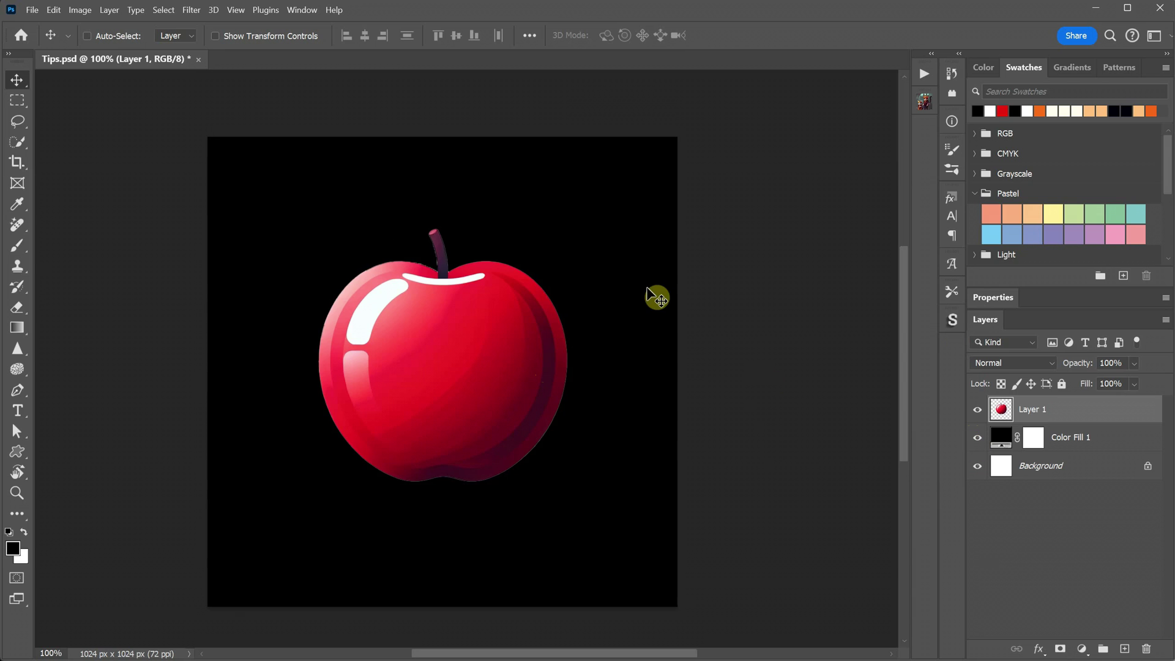
key("ctrl+plus")
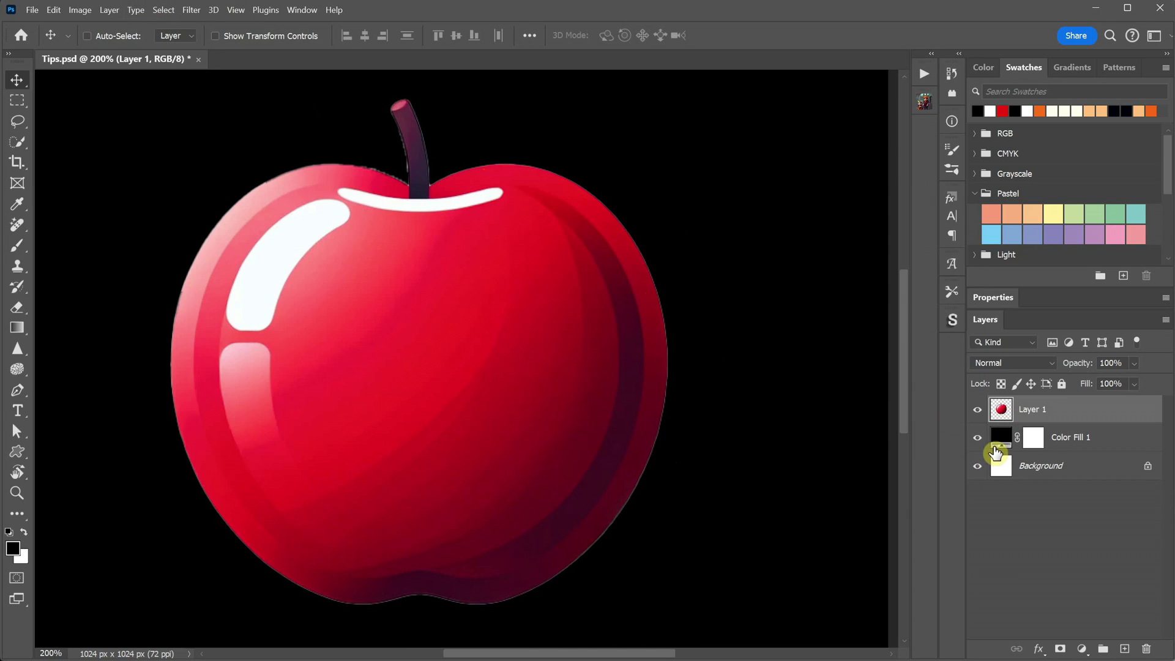
left_click(978, 438)
left_click(978, 438)
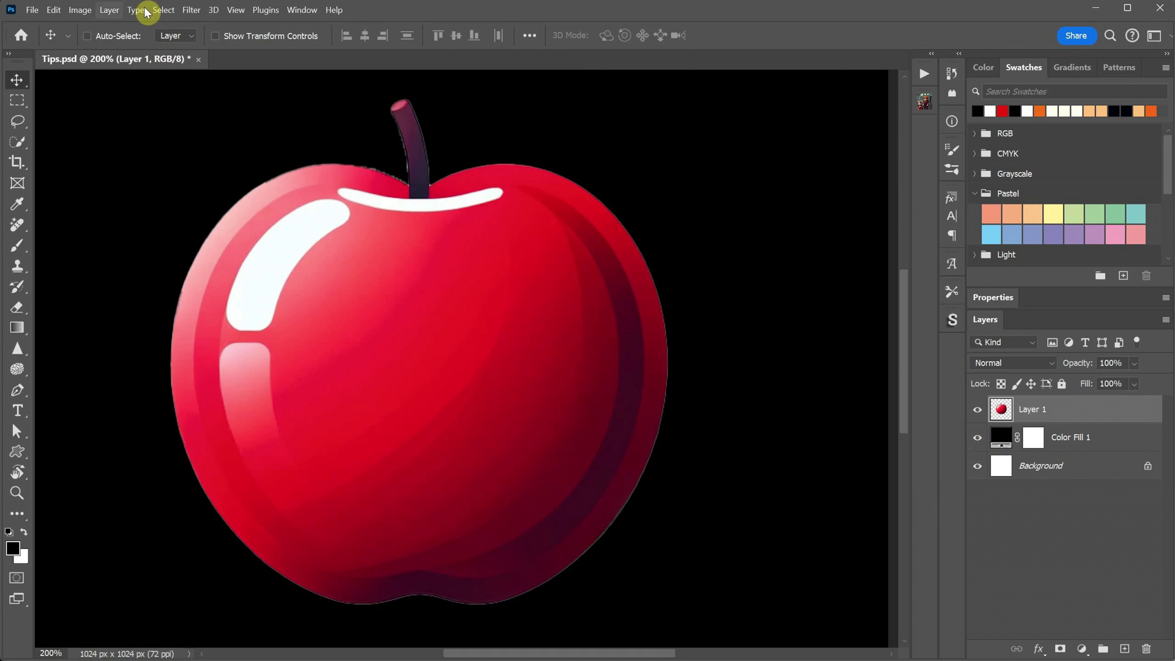
Apply a 1 px Defringe to the apple layer, then undo it.
left_click(110, 10)
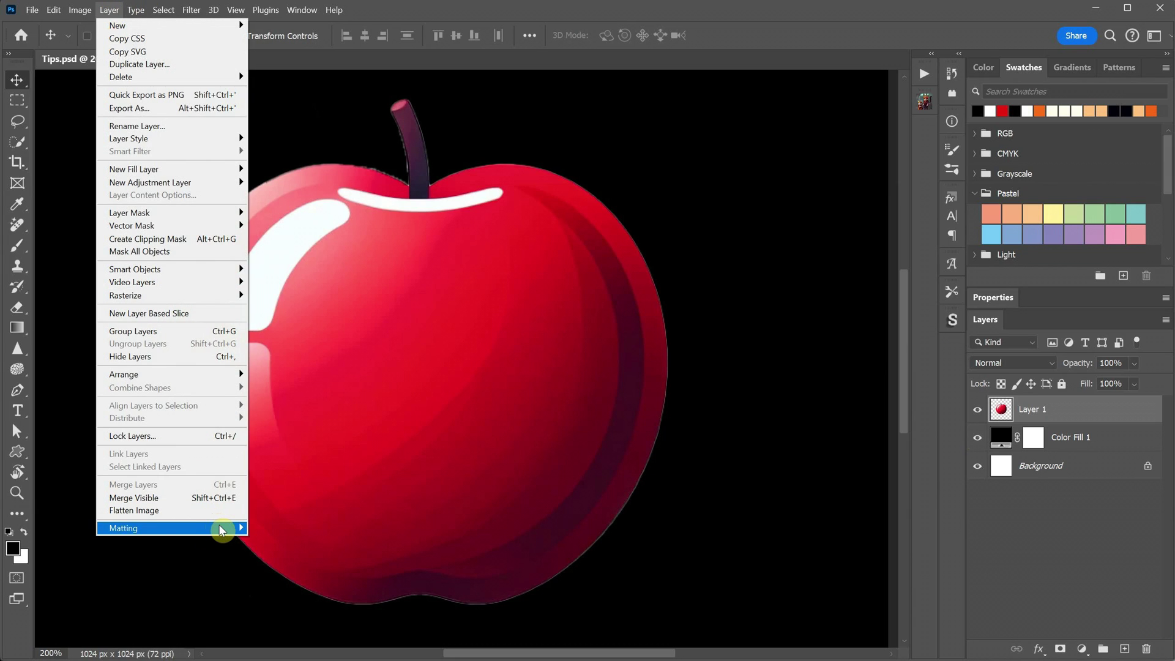
mouse_move(222, 530)
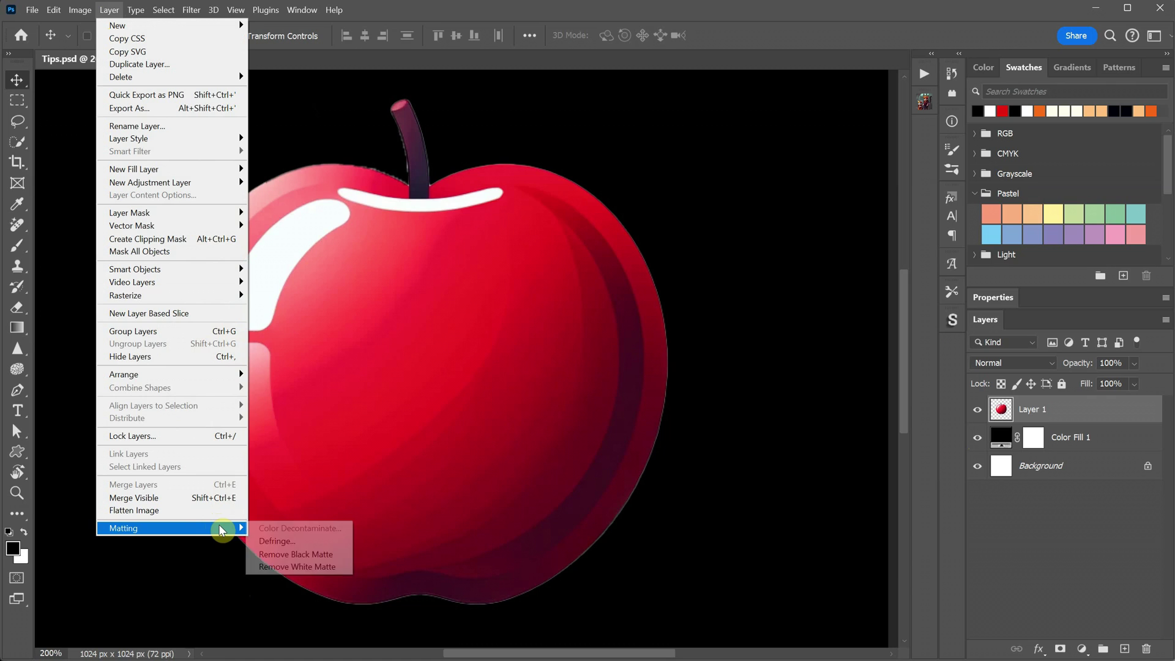
left_click(292, 543)
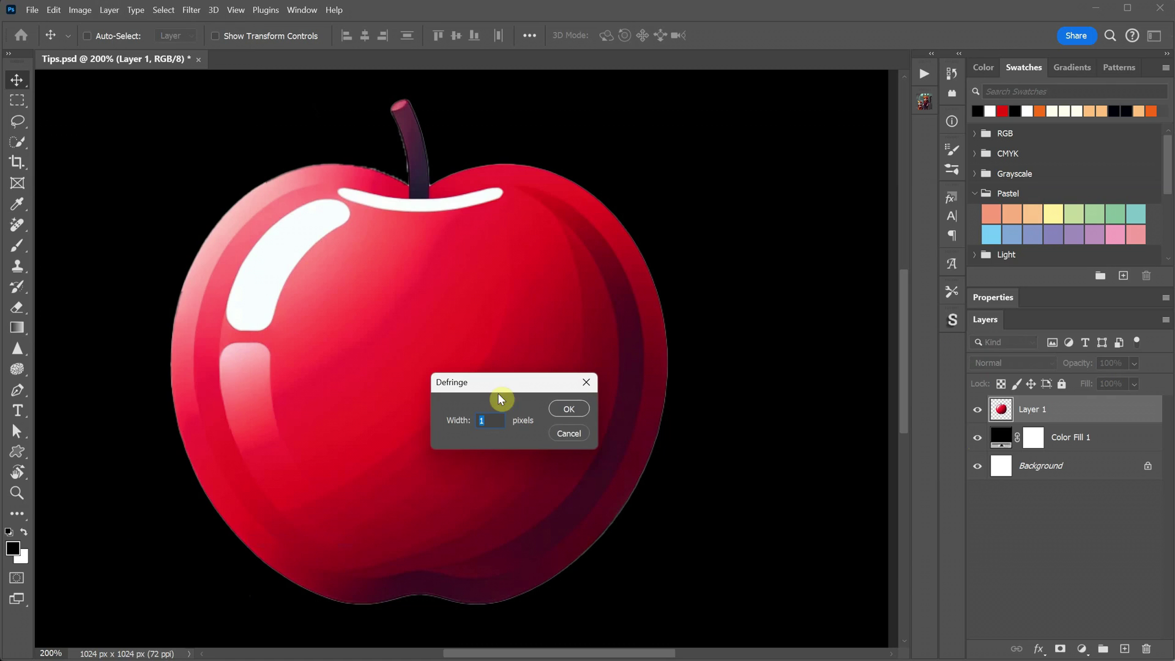
left_click(569, 409)
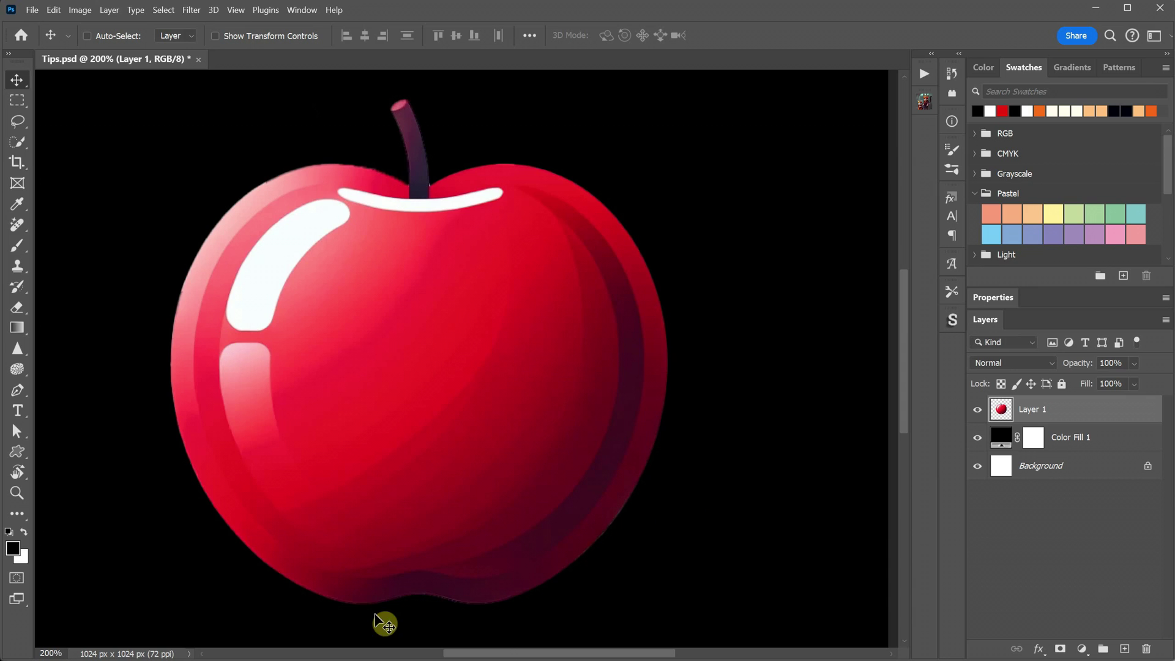
left_click(54, 9)
left_click(68, 27)
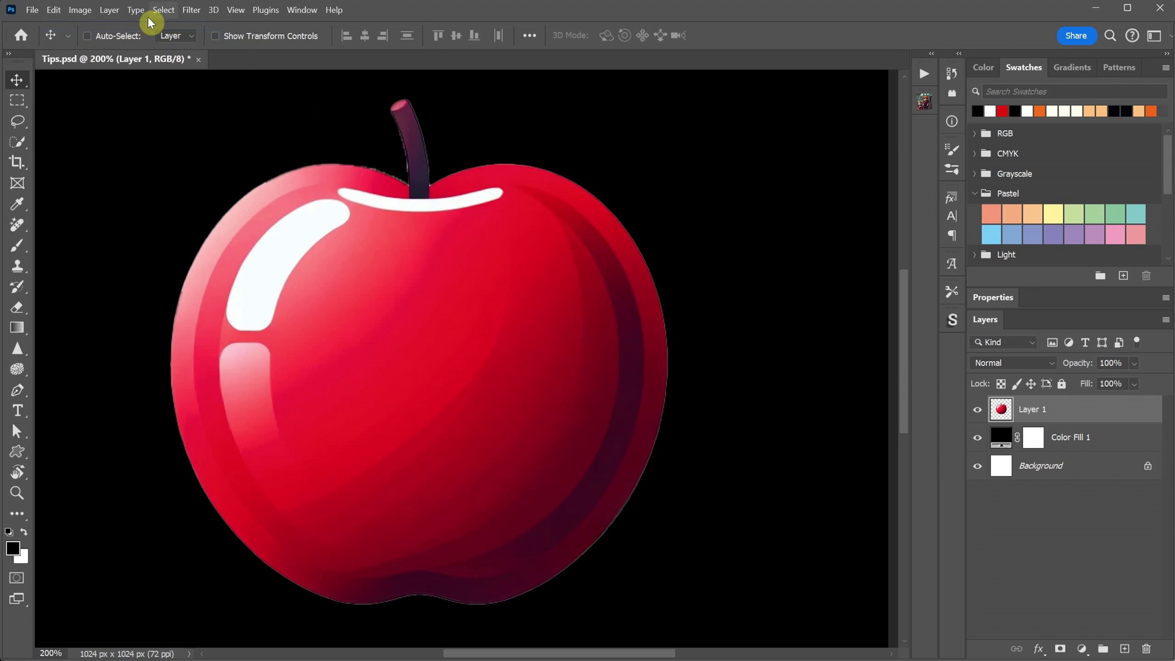
Apply Matting > Remove White Matte to the apple layer.
left_click(110, 9)
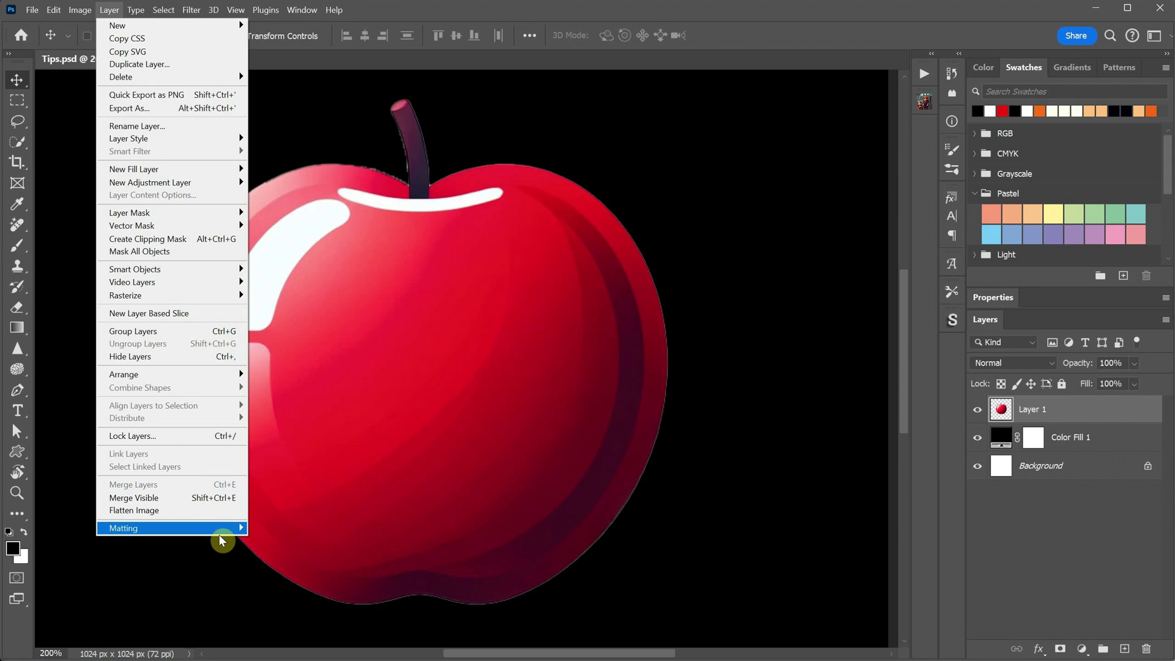
mouse_move(228, 533)
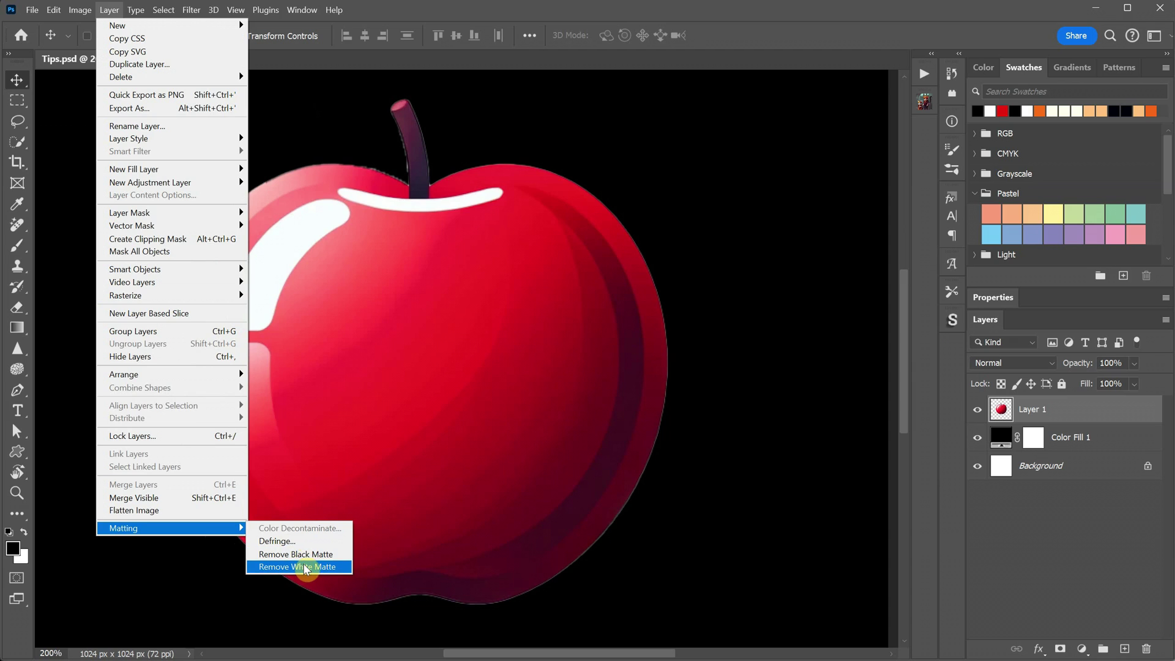
left_click(339, 568)
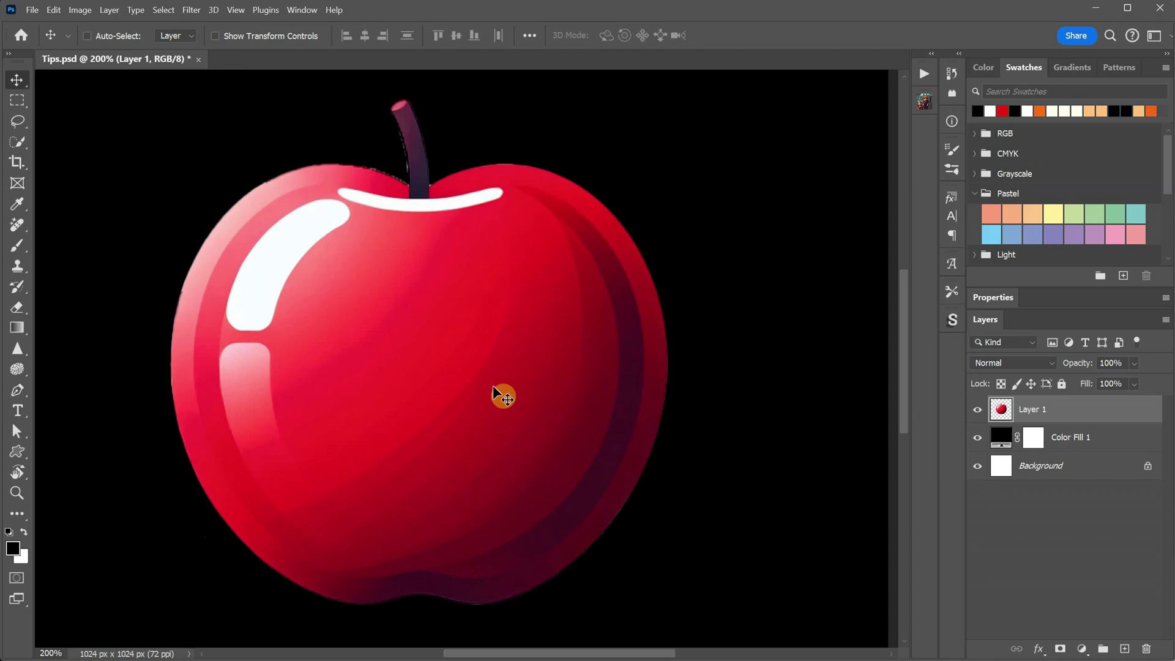
Hide the Color Fill 1 layer and load the pig's outline as a selection.
left_click(977, 437)
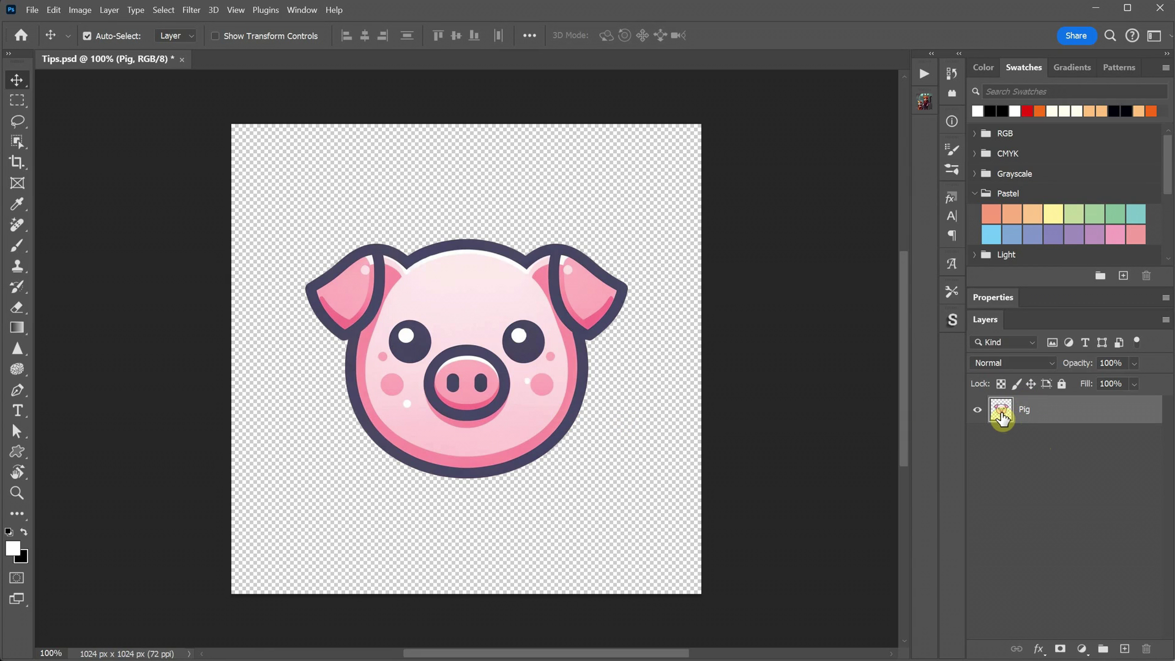
key("ctrl")
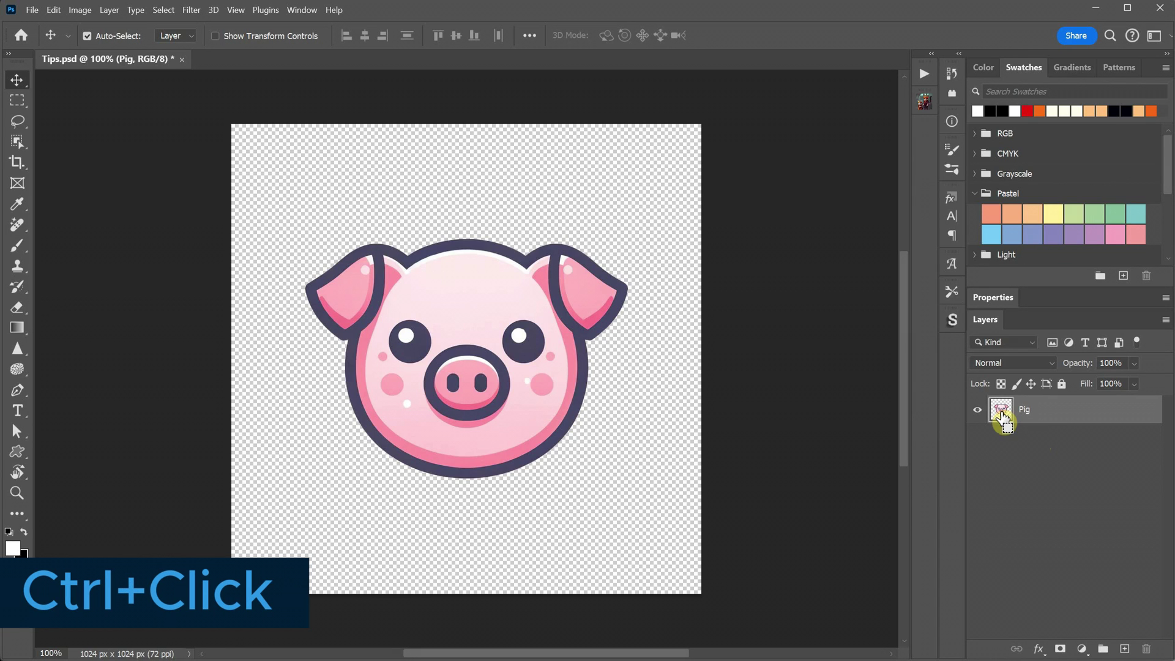
left_click(1002, 418, "ctrl")
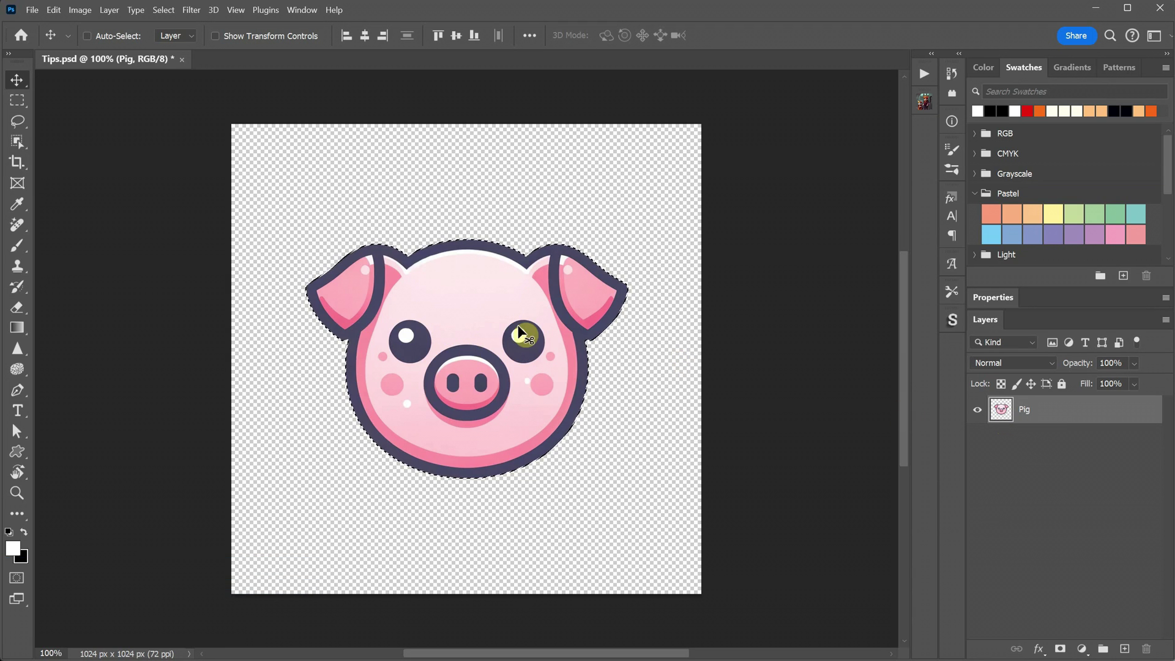
Fill the pig selection with black on a new layer, deselect, then delete that layer.
left_click(1126, 649)
left_click(977, 437)
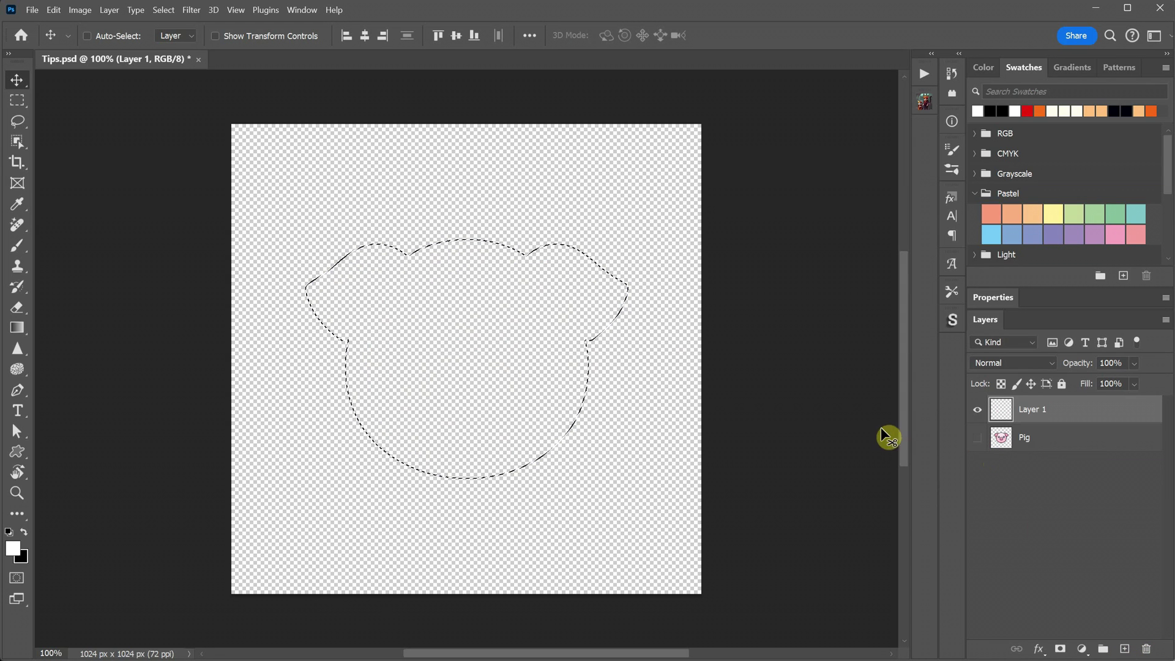
left_click(24, 532)
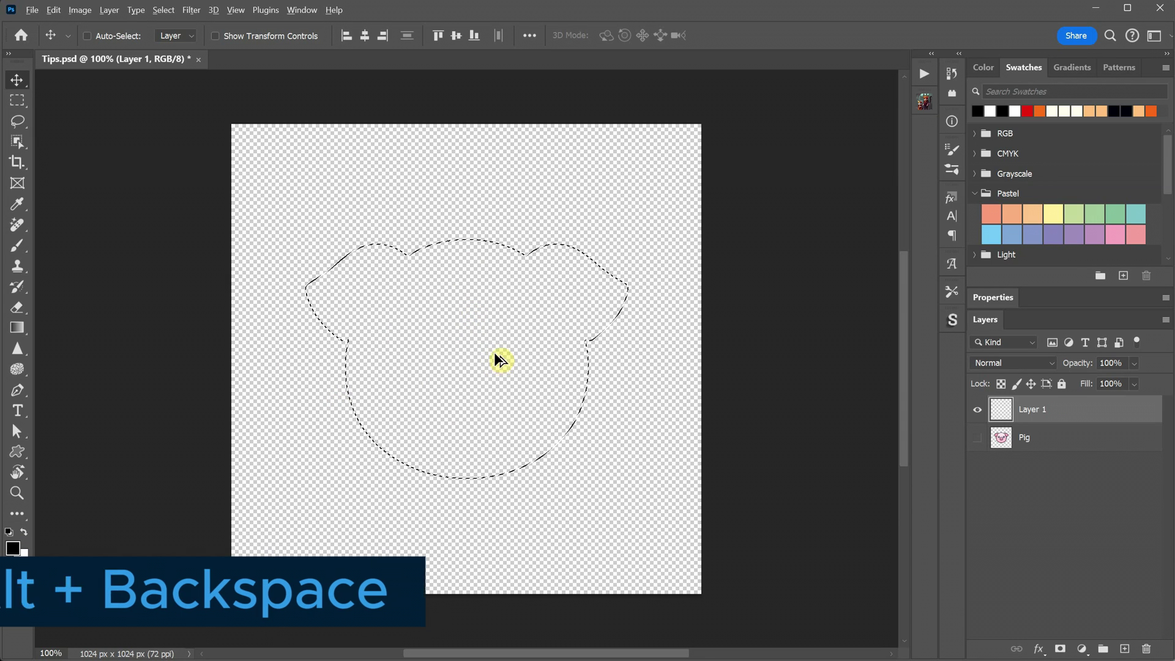
key("alt+BackSpace")
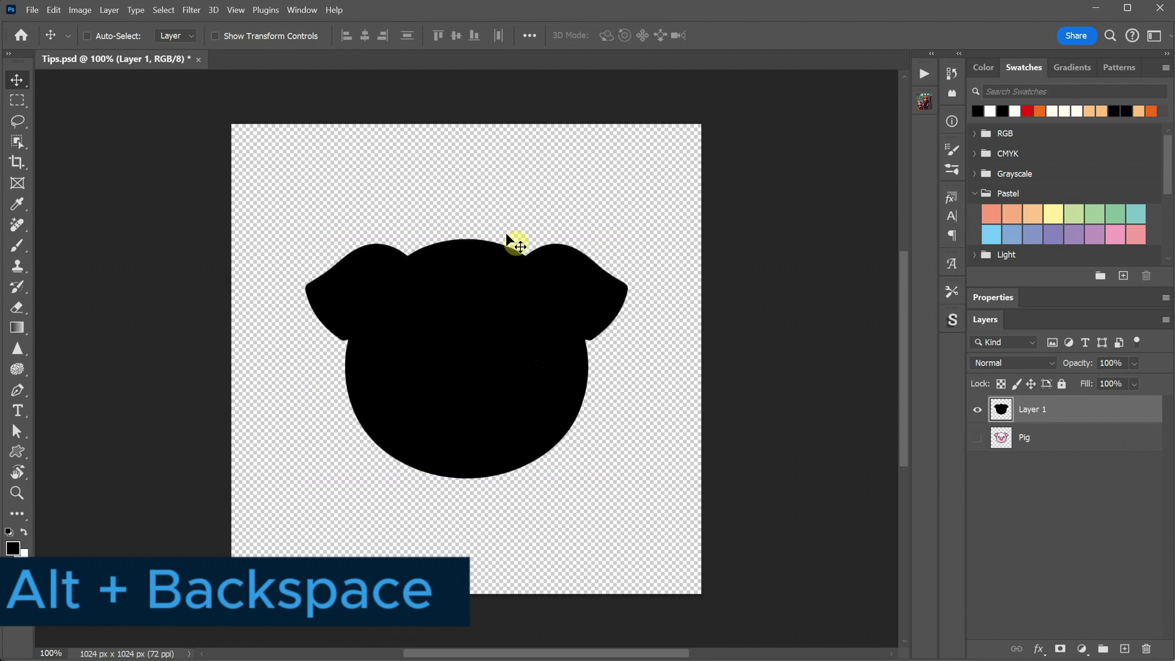
key("ctrl+d")
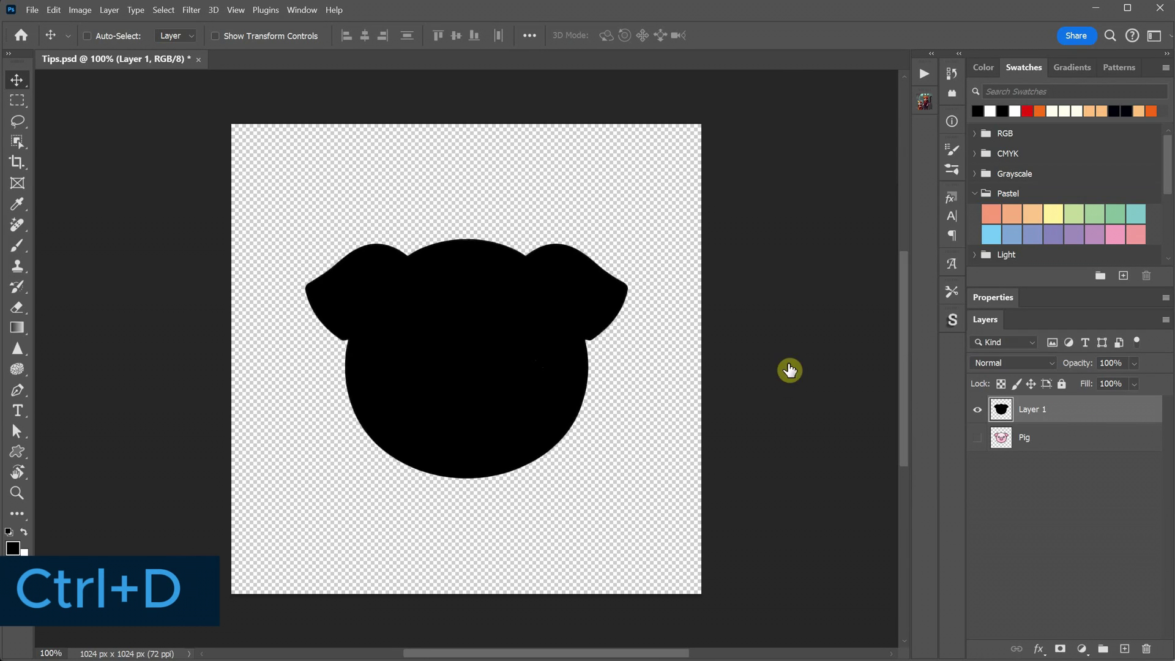
left_click_drag(1071, 417, 1146, 648)
Show the Pig layer, load its outline as a selection, and add a new layer beneath it.
left_click(976, 411)
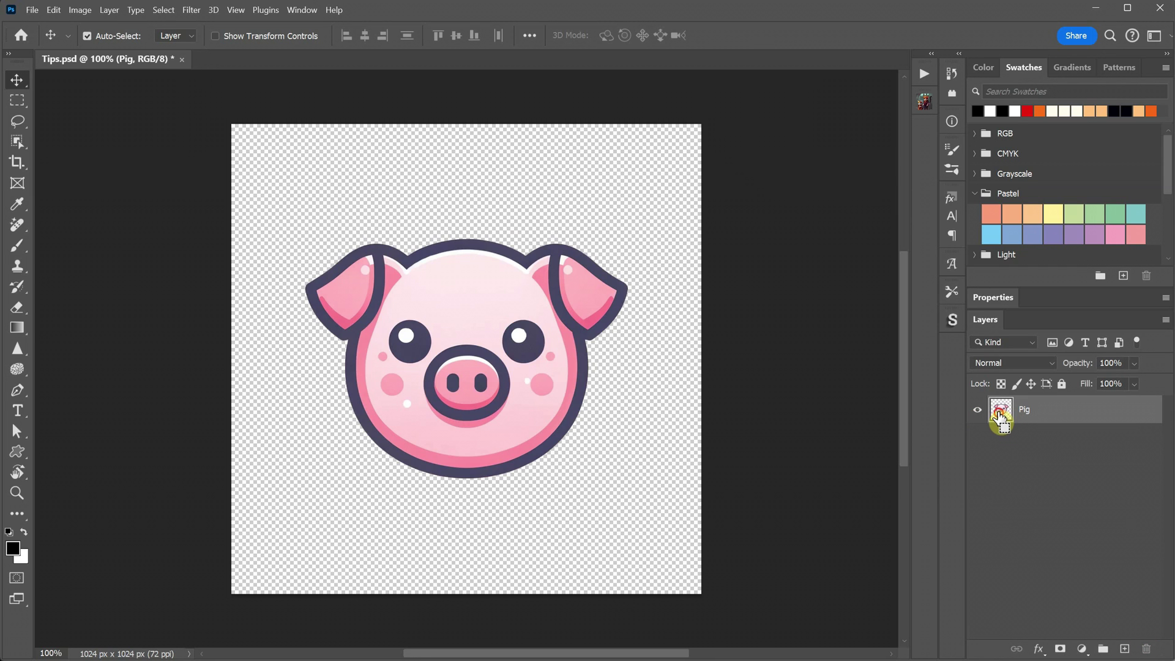
left_click(1001, 415, "ctrl")
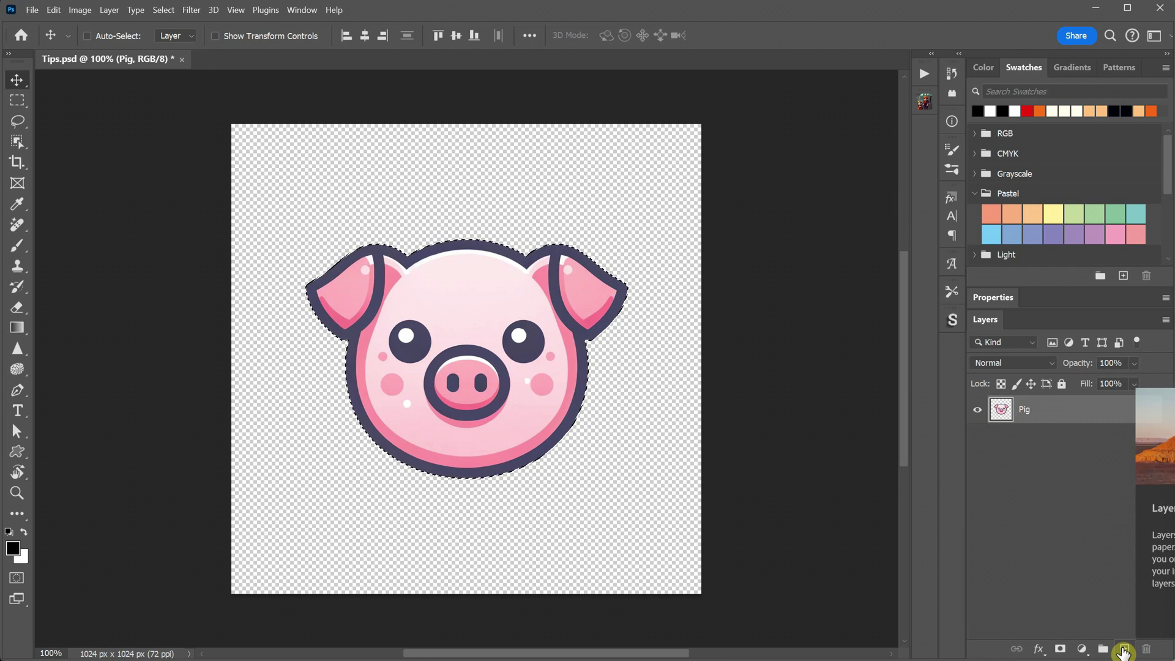
left_click(1125, 648)
left_click_drag(1071, 416, 1073, 465)
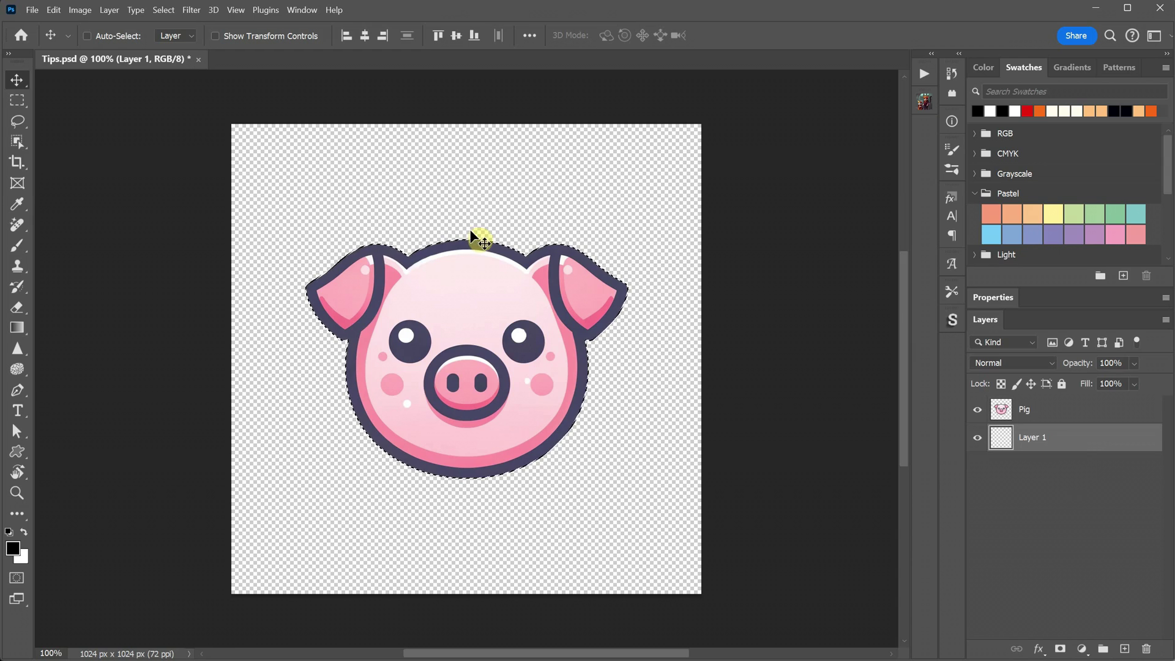
Expand the selection by 15 px, fill it with white, and deselect.
left_click(164, 11)
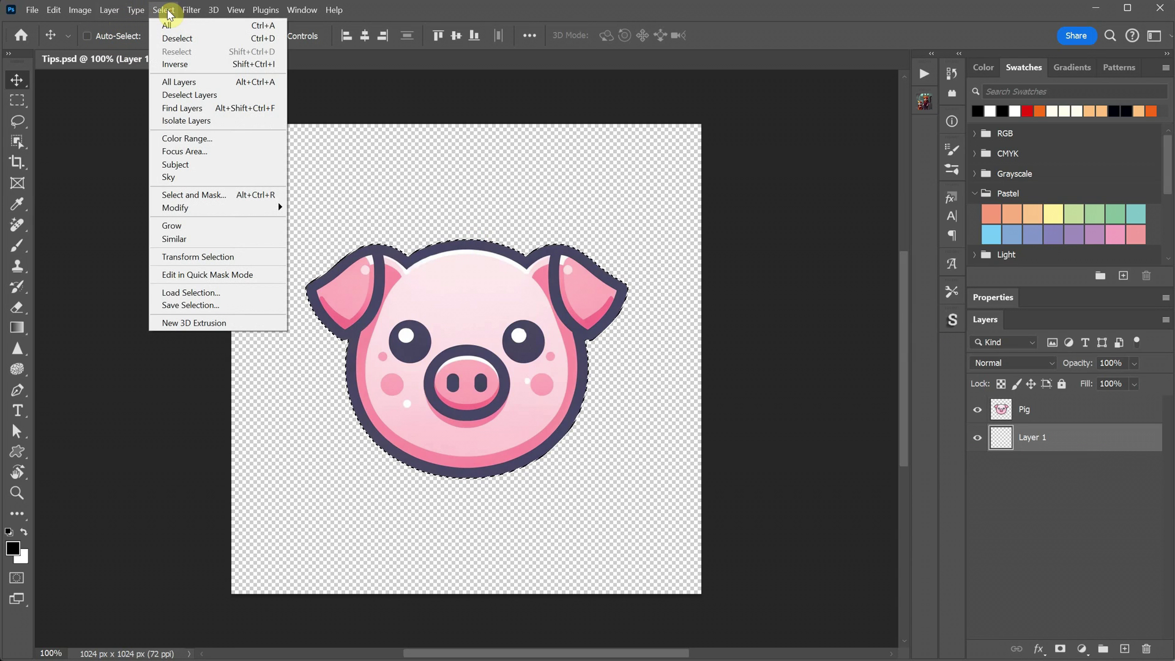
mouse_move(255, 208)
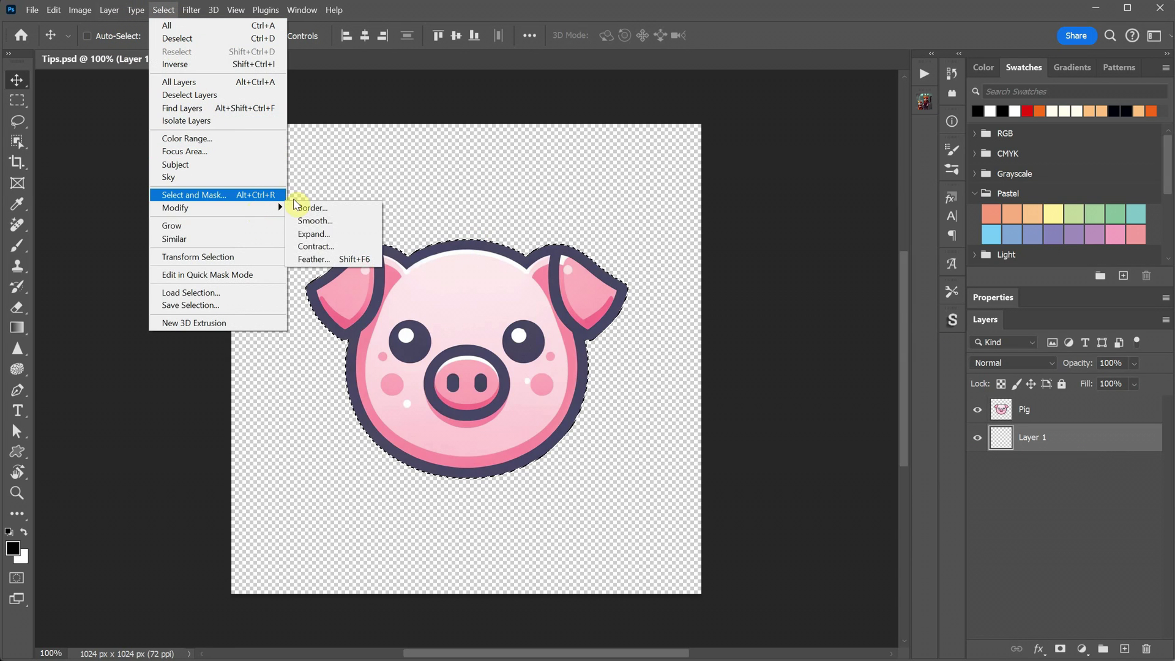
left_click(315, 233)
left_click_drag(823, 154, 730, 206)
left_click(850, 235)
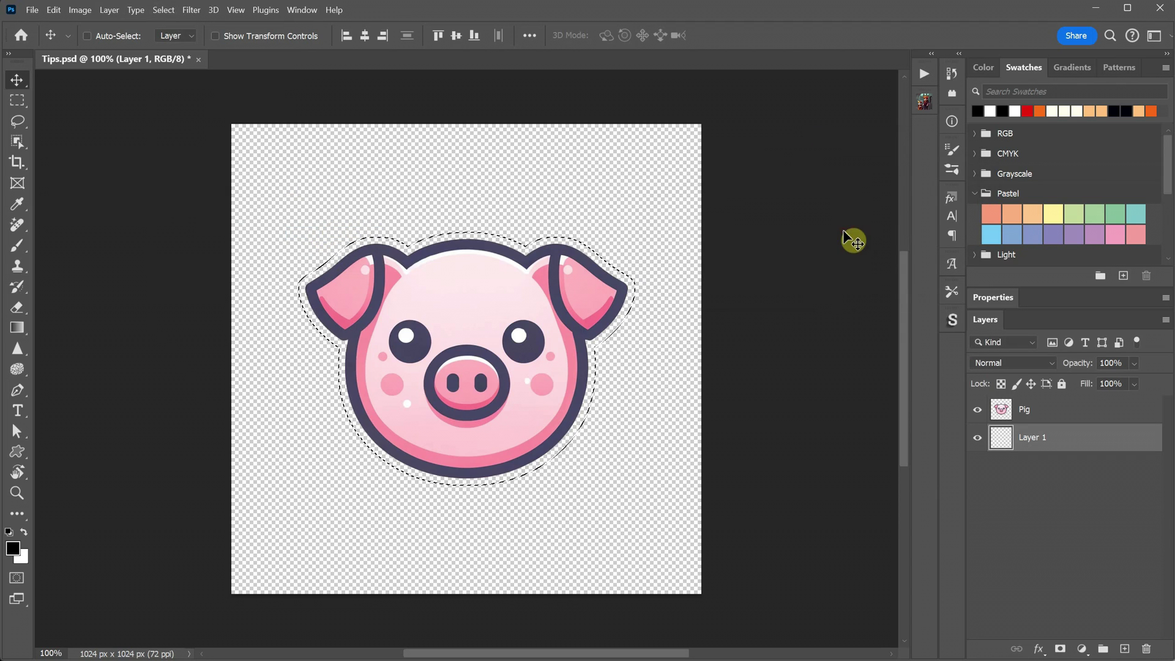
left_click(24, 533)
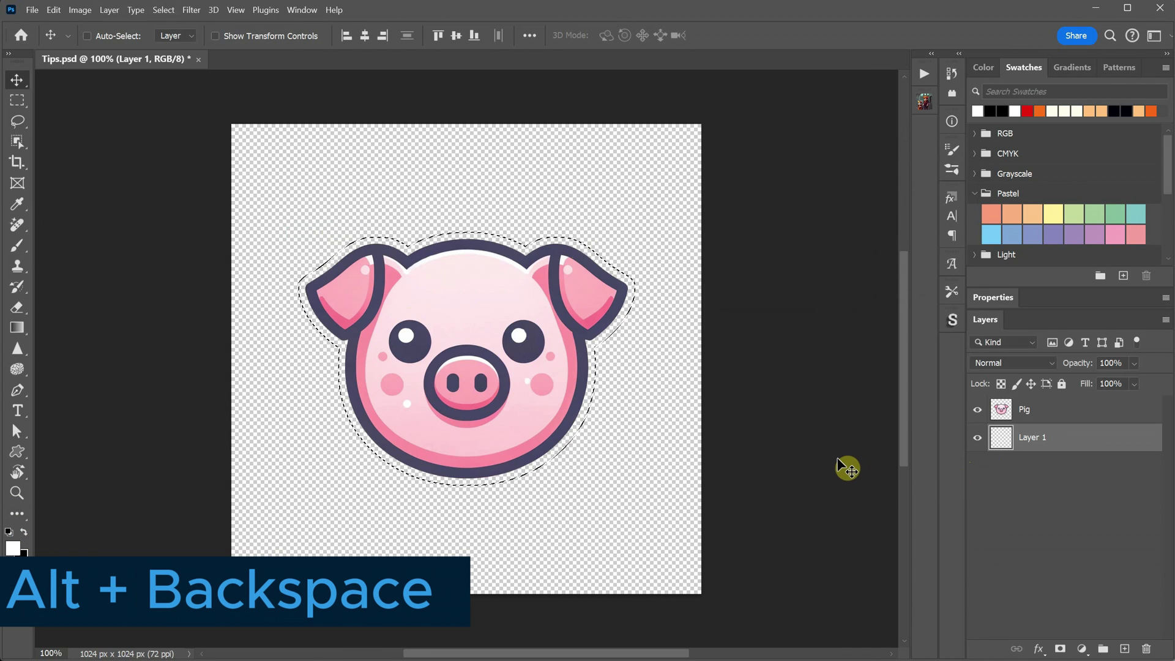
key("alt+BackSpace")
key("ctrl+d")
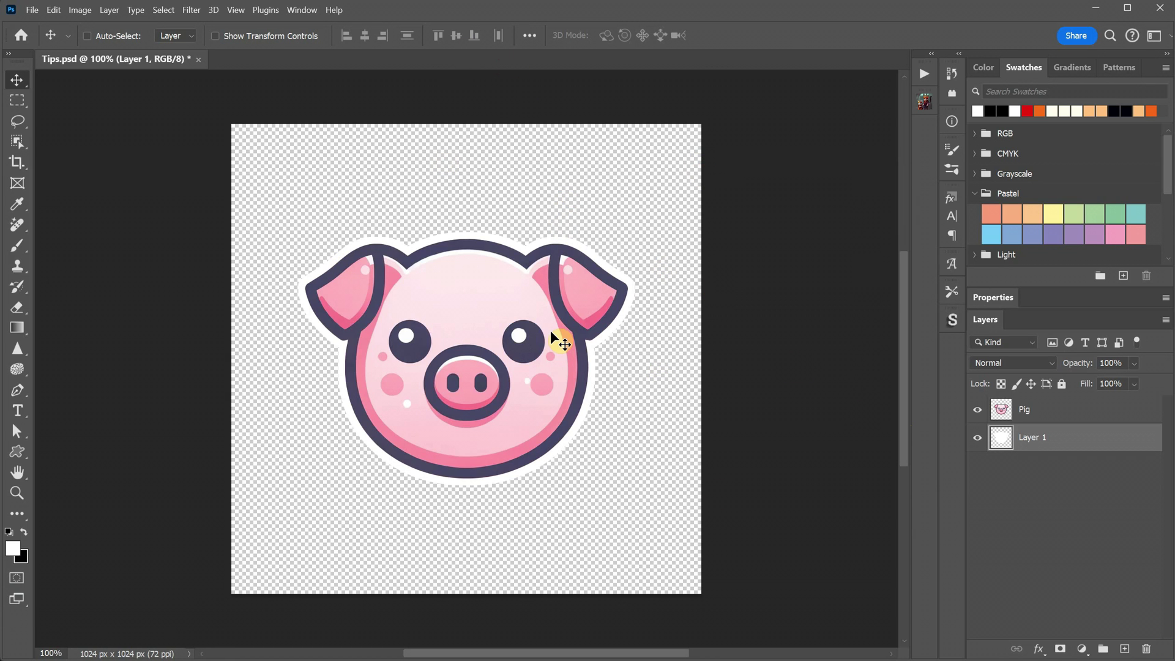
Crop the canvas's top and bottom in toward the pig, then undo the crop.
left_click(17, 163)
left_click_drag(466, 123, 467, 213)
left_click_drag(467, 592, 468, 499)
left_click(17, 80)
key("ctrl+z")
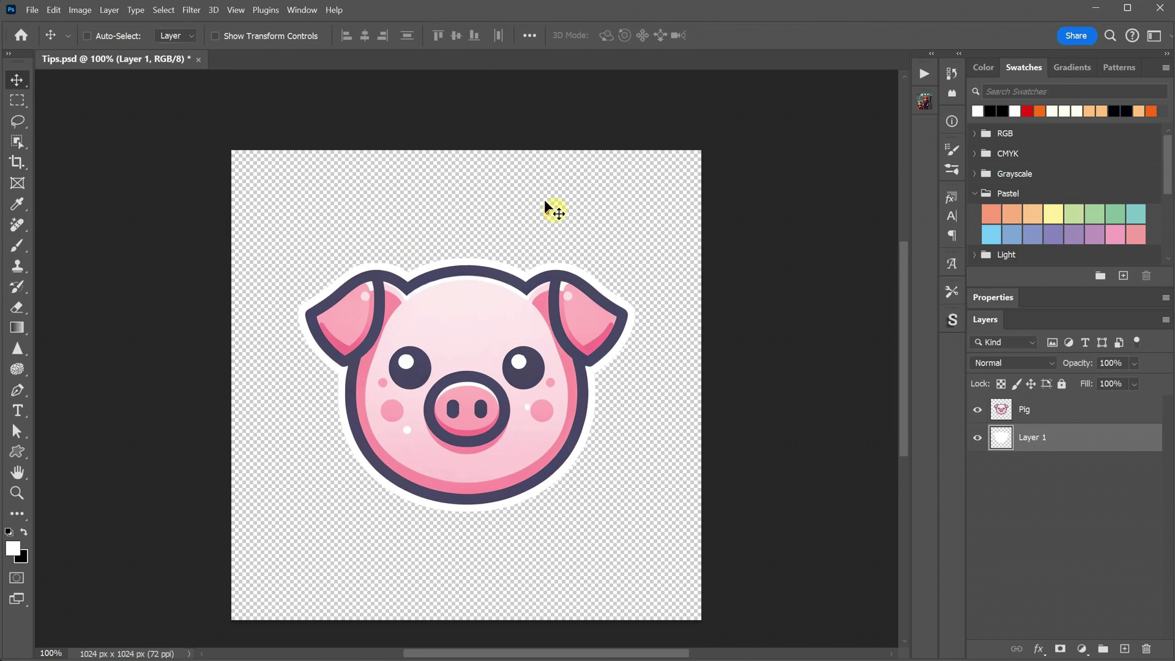
Trim transparent pixels from all sides, then undo the trim.
left_click(81, 11)
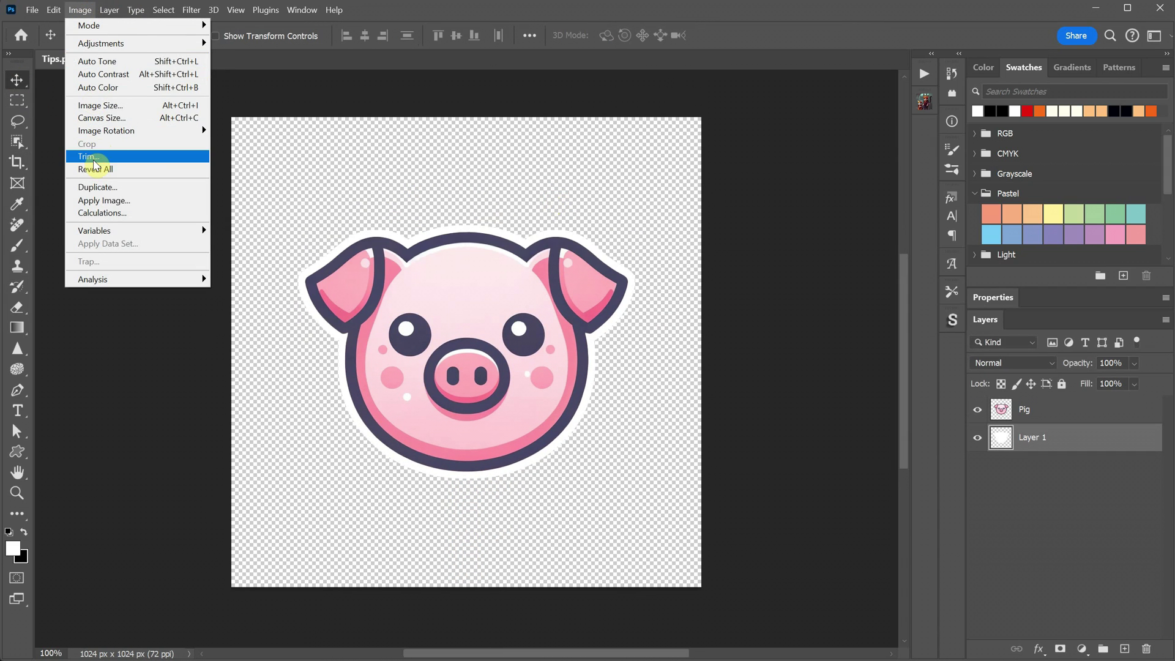
left_click(107, 159)
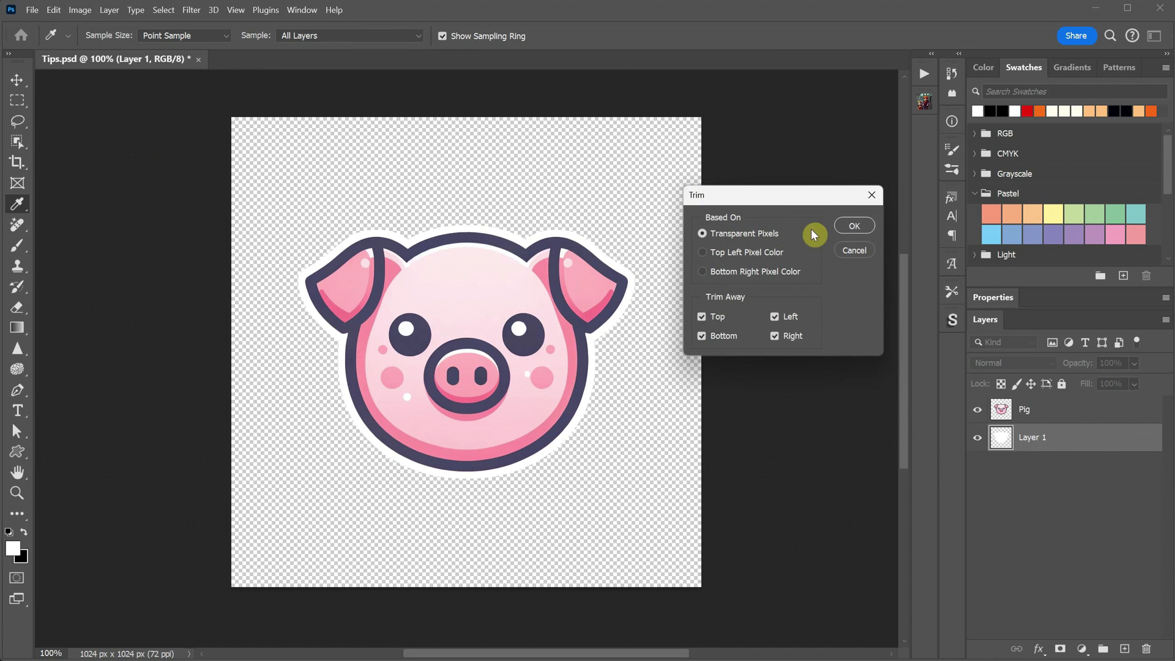
left_click(856, 230)
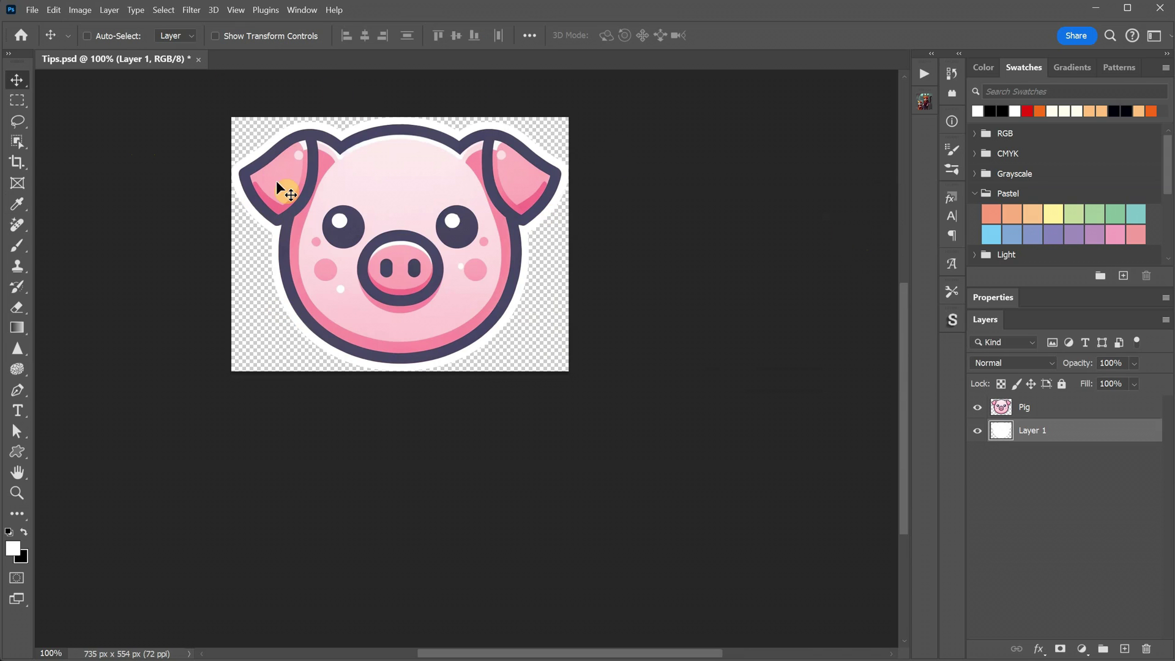
left_click(54, 9)
left_click(67, 25)
Trim only the top transparent area, leaving bottom, left and right, for a 1024 × 789 px canvas.
left_click(80, 9)
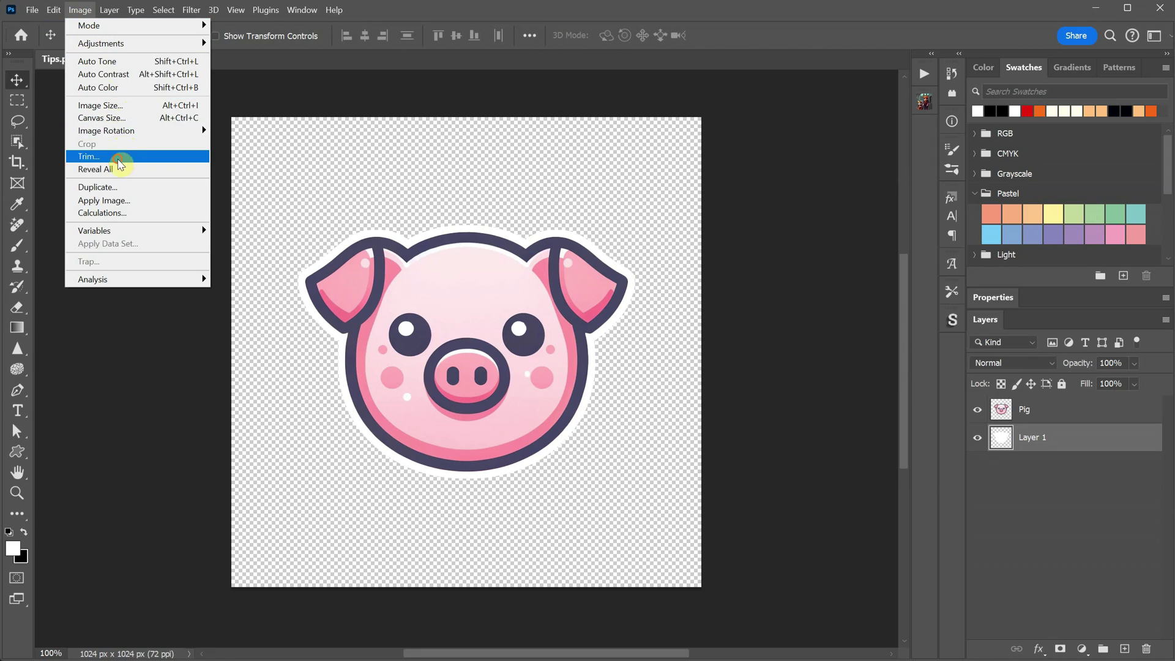
left_click(122, 156)
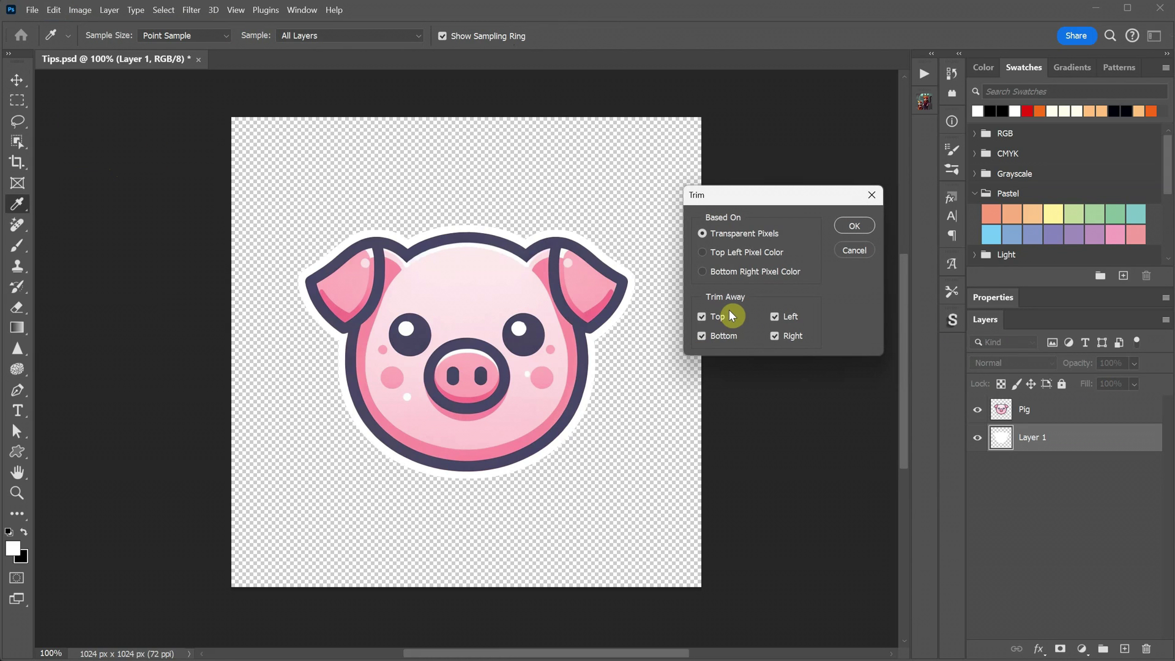
left_click(702, 336)
left_click(775, 336)
left_click(775, 317)
left_click(855, 226)
key("v")
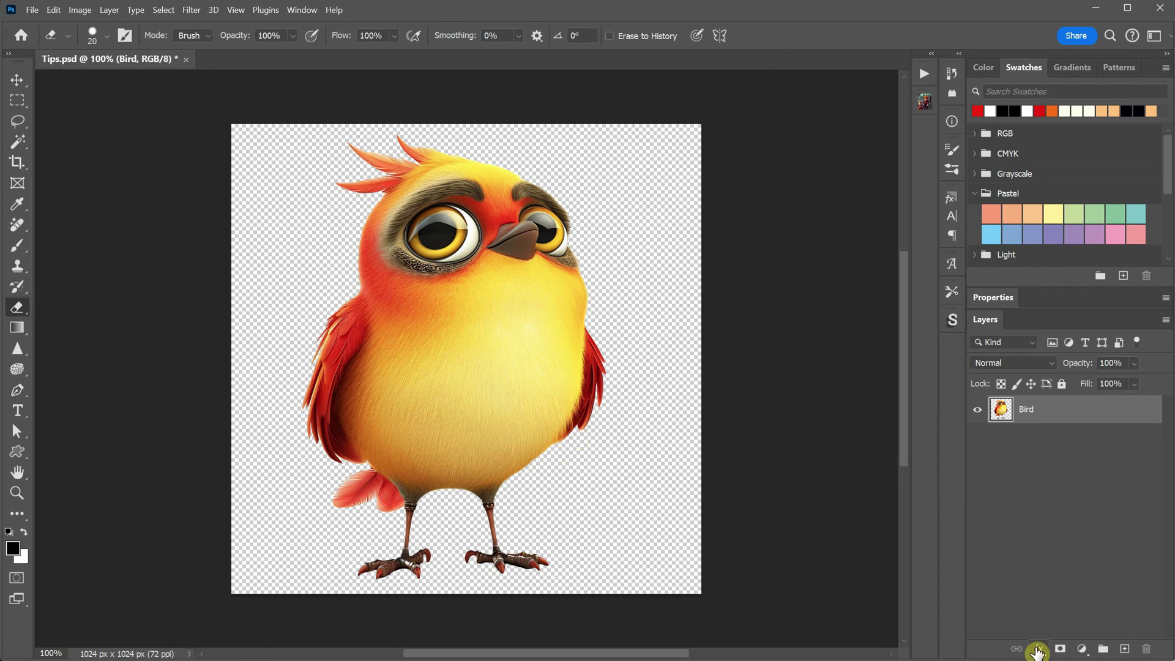
Add a 6 px red Outside Stroke layer style to the bird.
left_click(1041, 652)
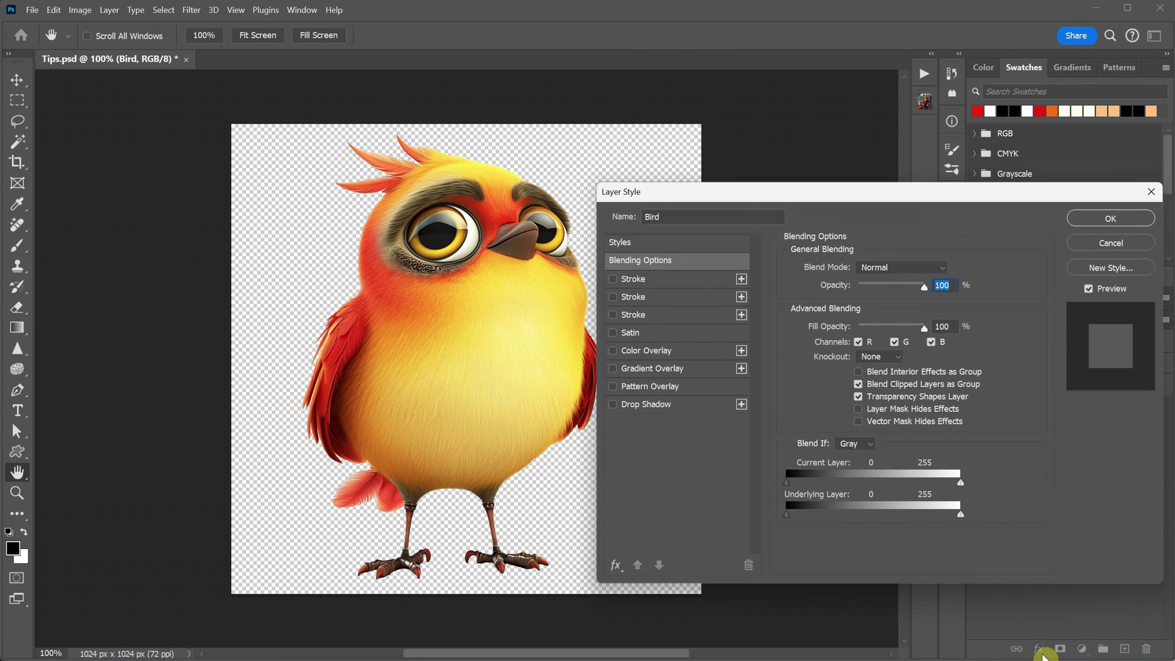
left_click(633, 281)
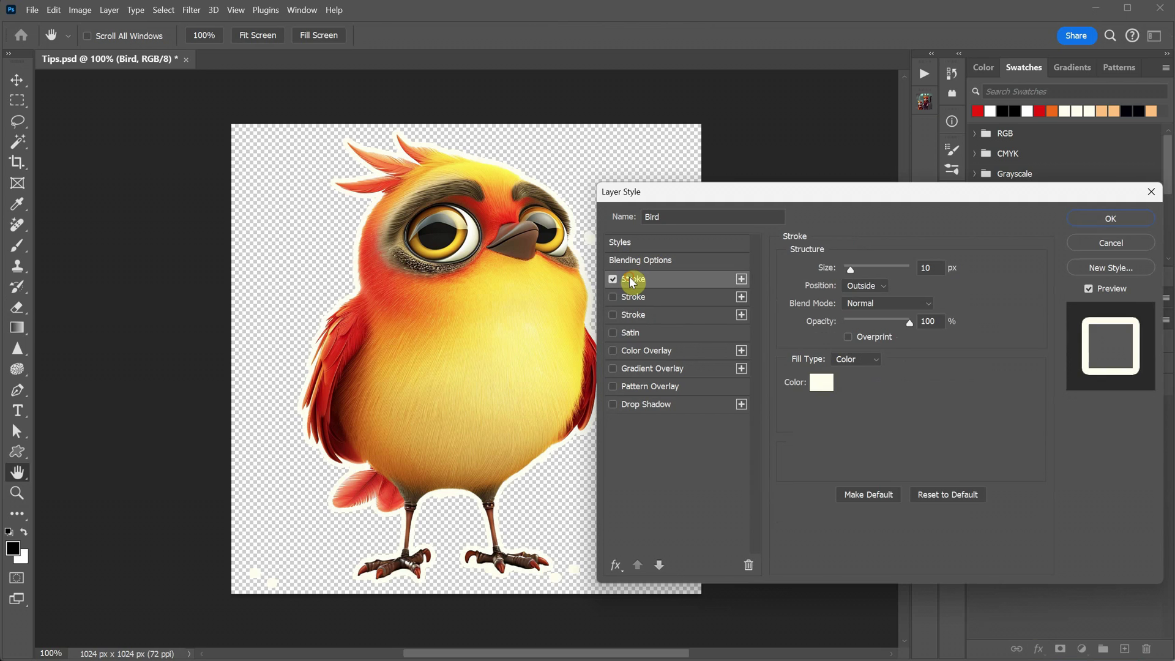
left_click_drag(771, 192, 811, 184)
left_click(864, 373)
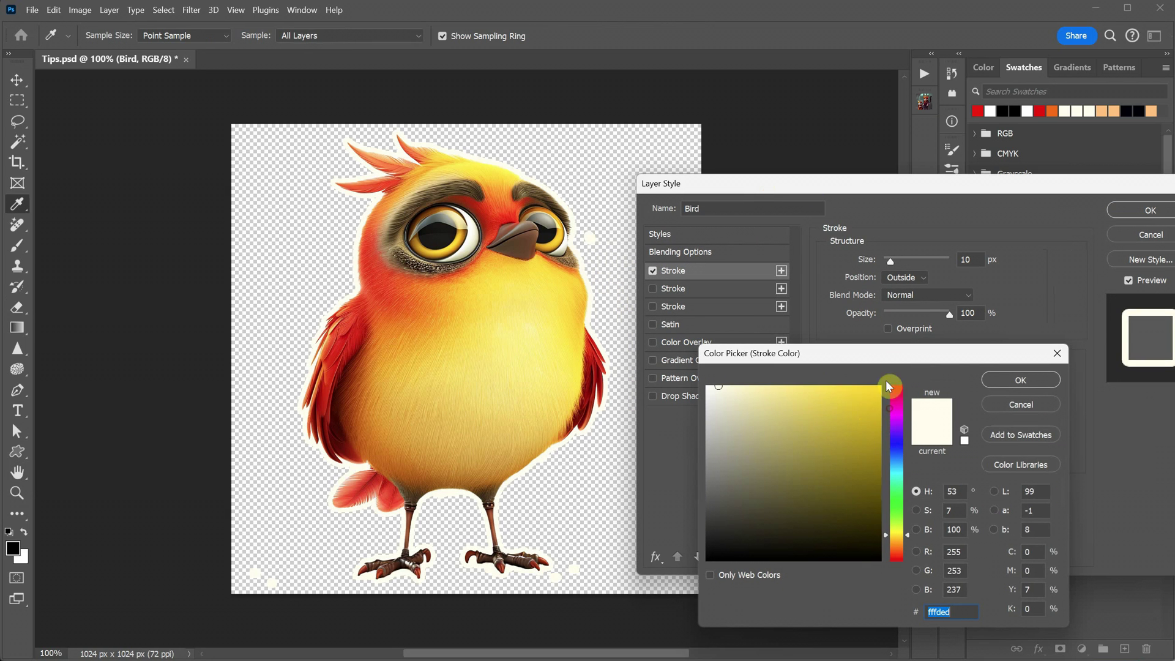
left_click_drag(887, 417, 897, 386)
left_click(879, 388)
left_click(1021, 380)
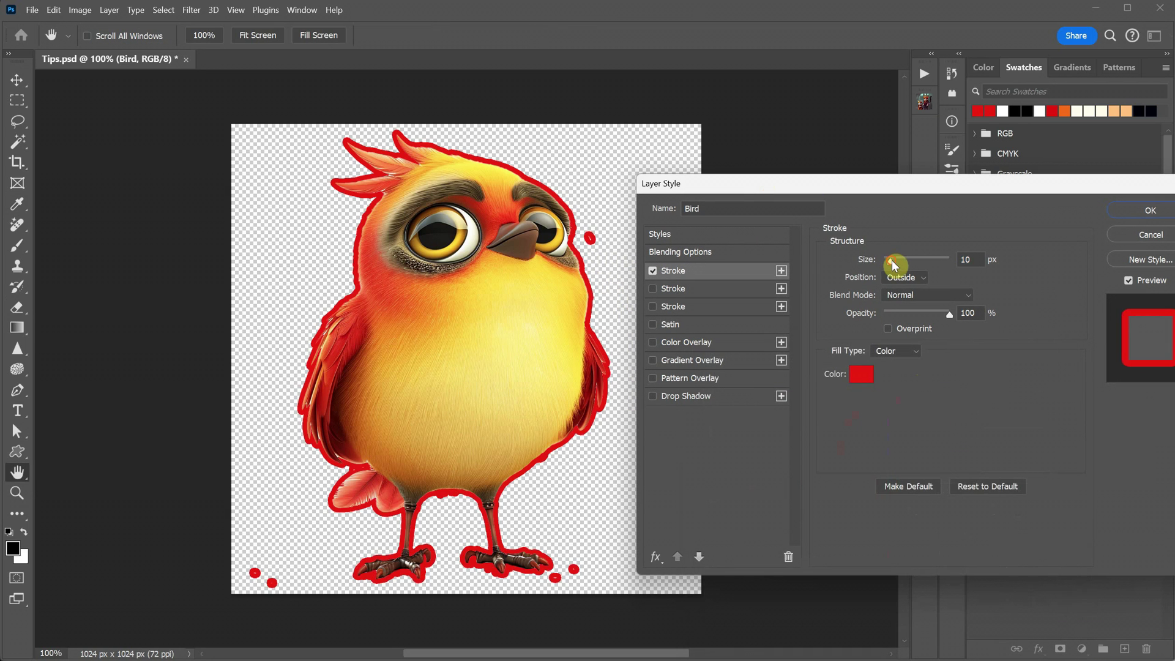
left_click_drag(892, 259, 888, 259)
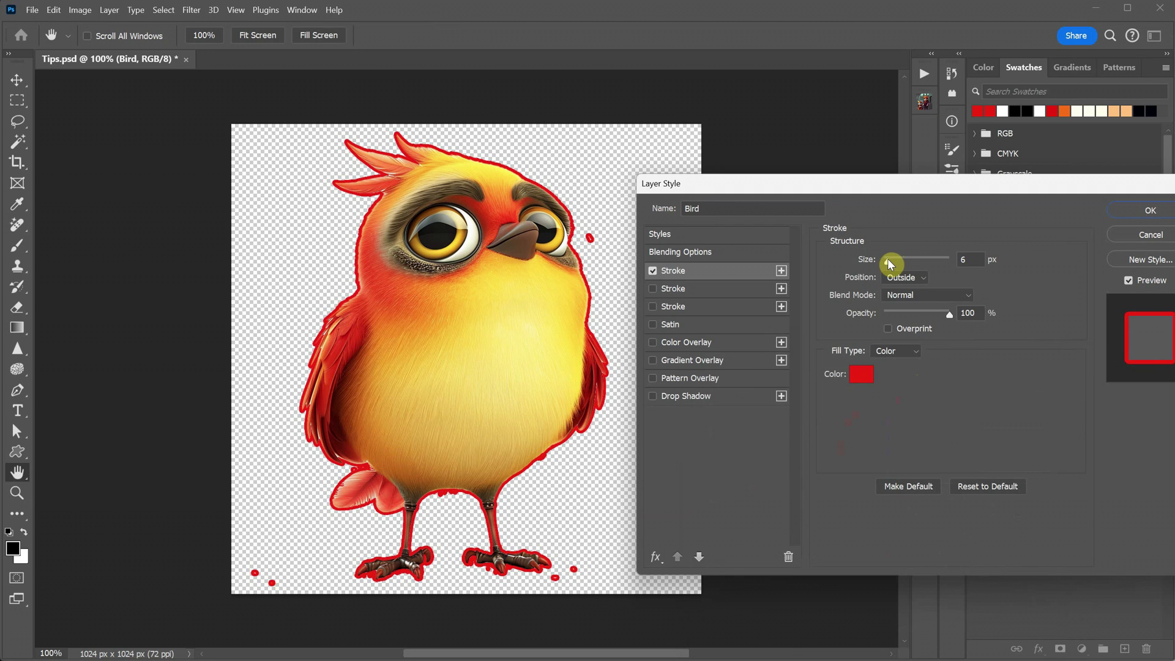
left_click(1150, 209)
key("e")
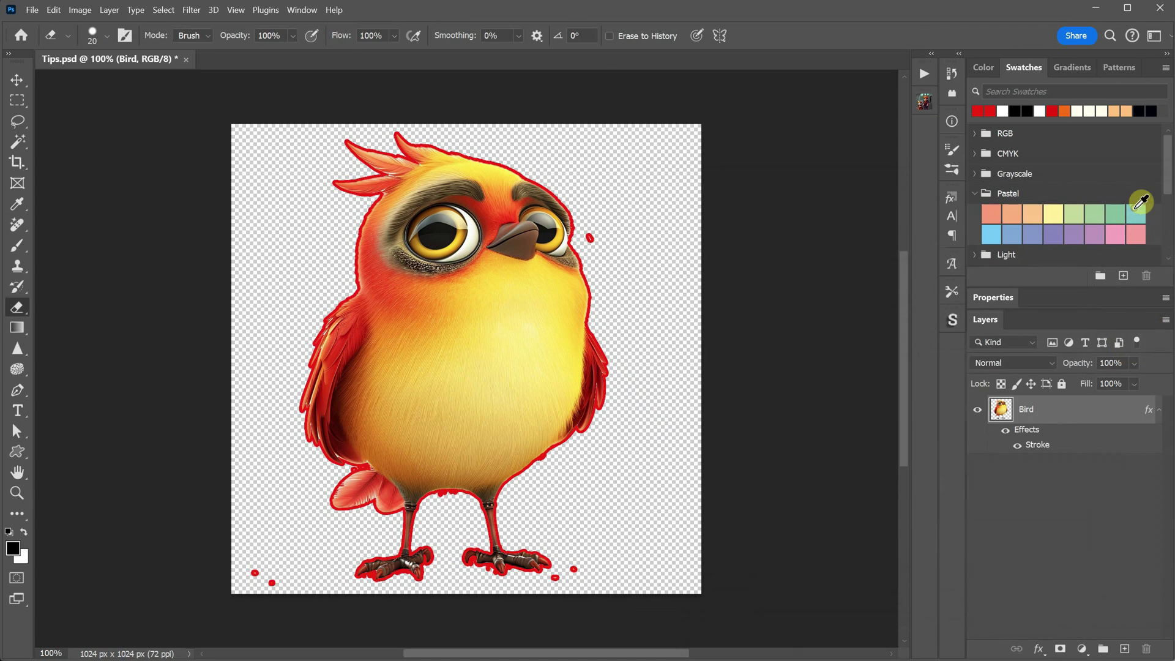
With the Eraser, zoom in and erase the stray red specks below the bird's feet and belly.
right_click(17, 307)
left_click(39, 306)
key("ctrl+plus")
key("ctrl+plus")
scroll(598, 559, "down", 5)
left_click(674, 367)
left_click(622, 394)
scroll(343, 391, "up", 3)
scroll(344, 391, "left", 3)
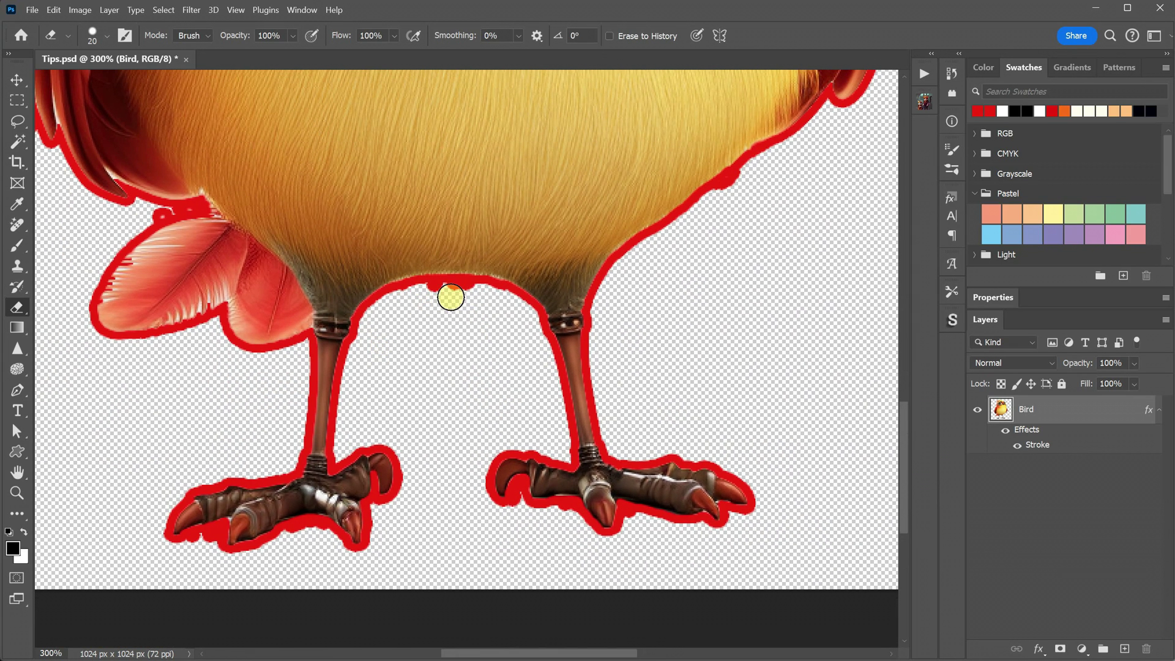
left_click(451, 294)
Return to the 100% view and clear the Bird layer's style, removing the red stroke.
scroll(473, 288, "up", 3)
scroll(472, 289, "left", 5)
key("bracketleft")
key("bracketleft")
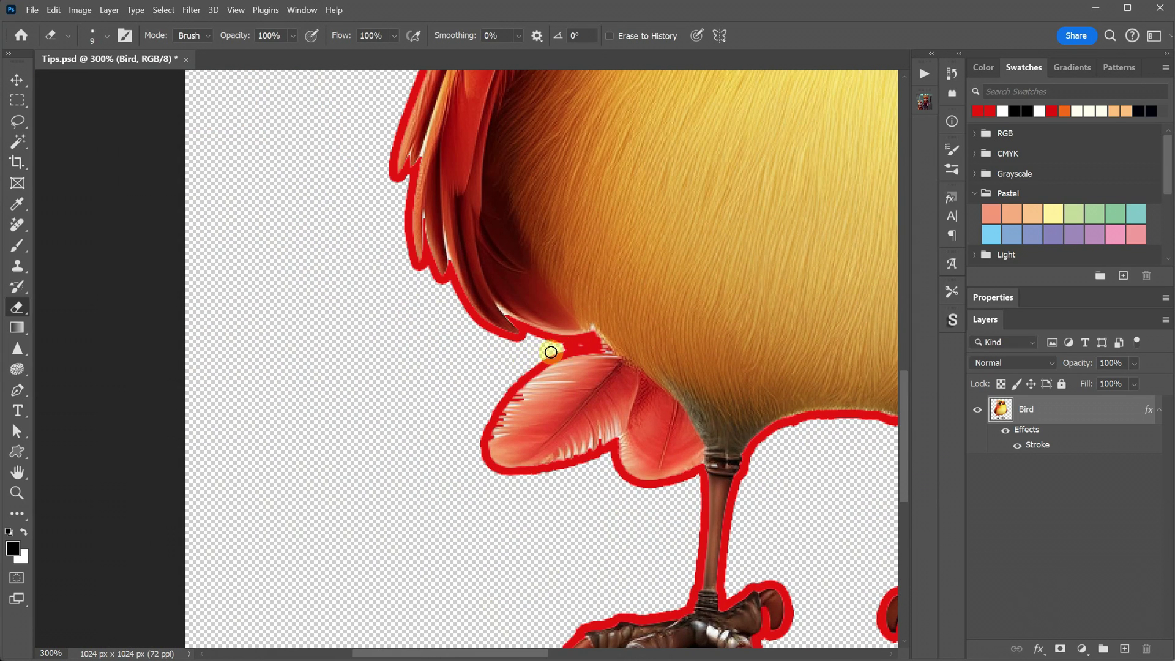
key("ctrl+minus")
key("ctrl+minus")
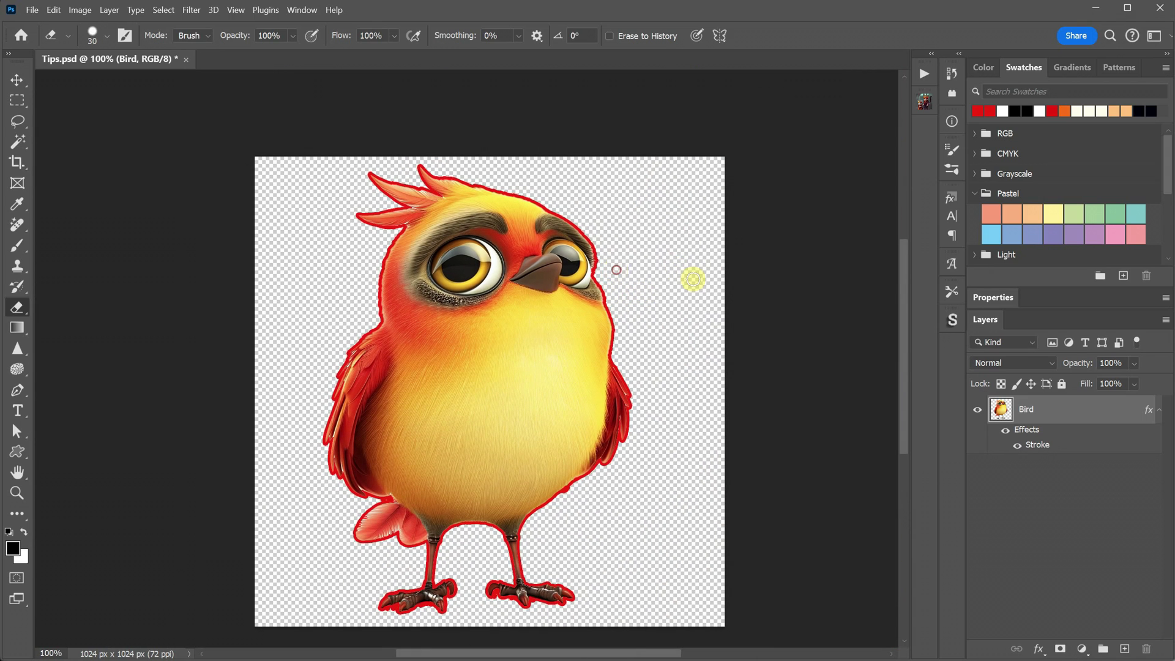
right_click(1035, 409)
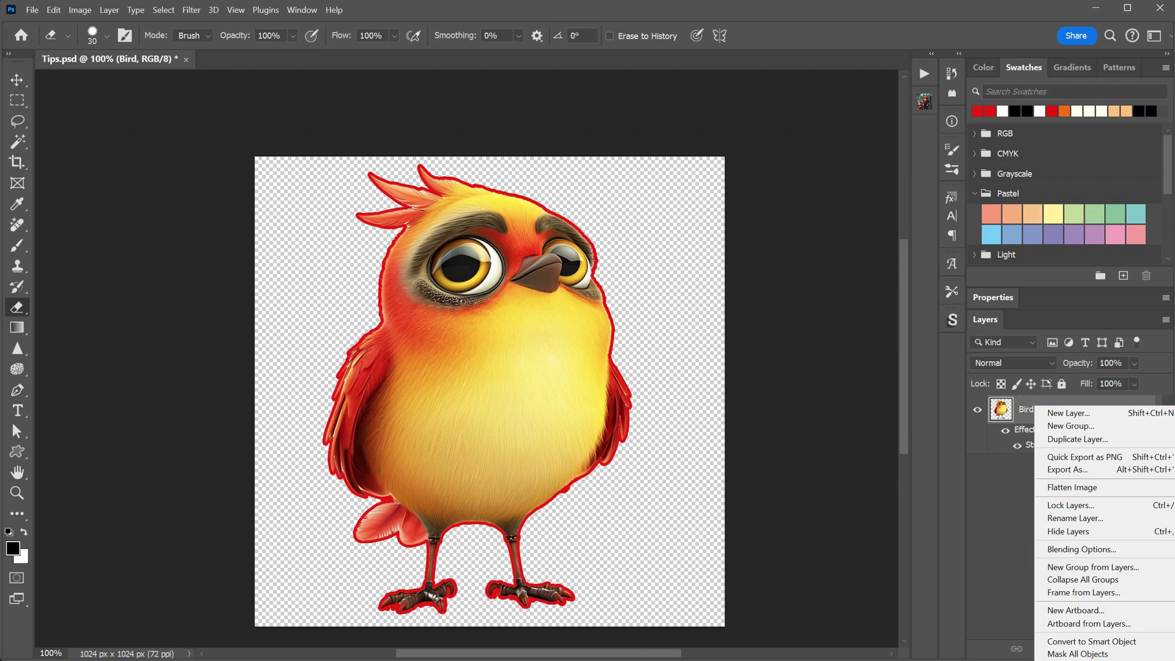
left_click(1078, 654)
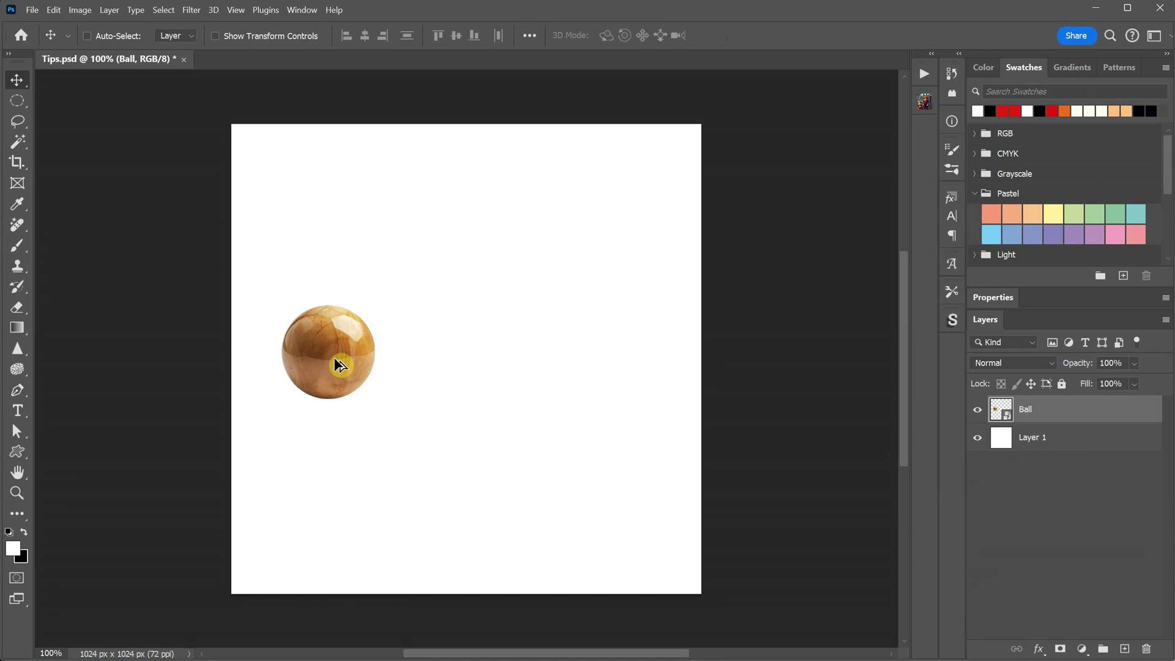
Alt-drag copies of the wooden ball, aligning them with smart guides into a row of three.
left_click_drag(330, 361, 448, 476)
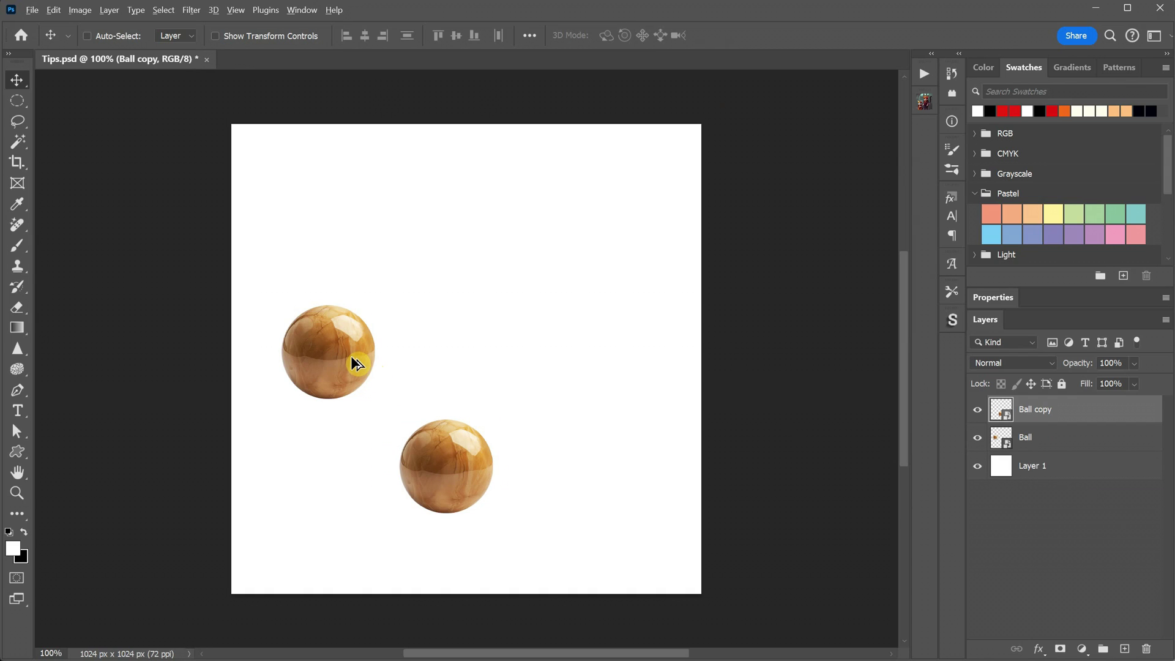
left_click_drag(357, 363, 420, 289)
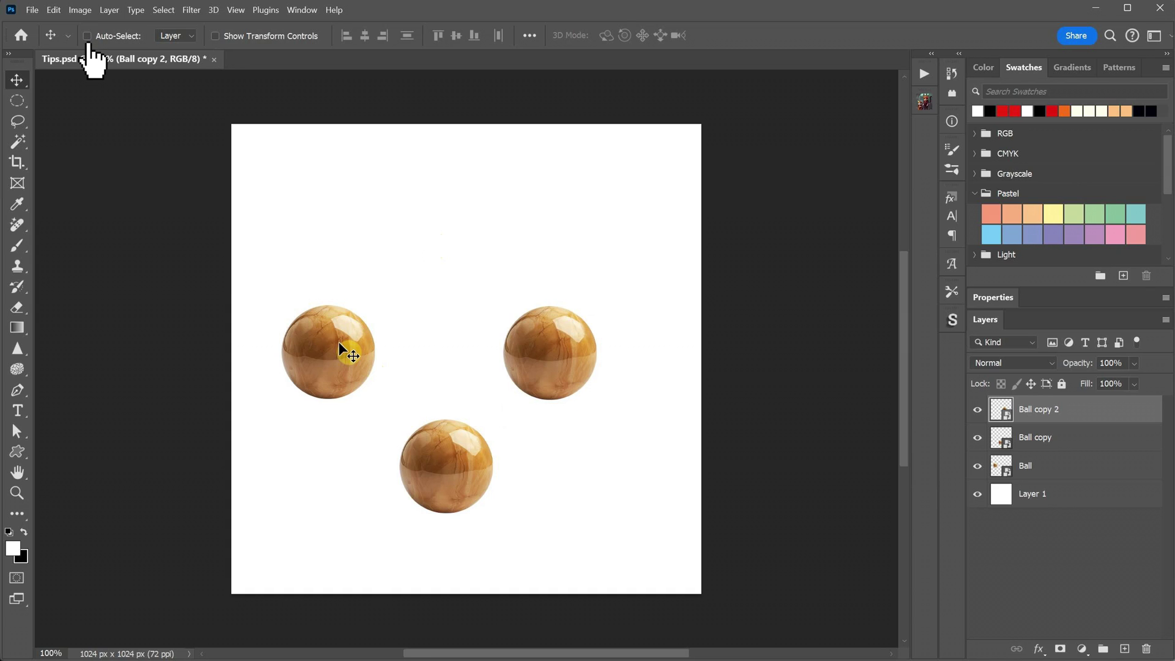
left_click(336, 352, "ctrl")
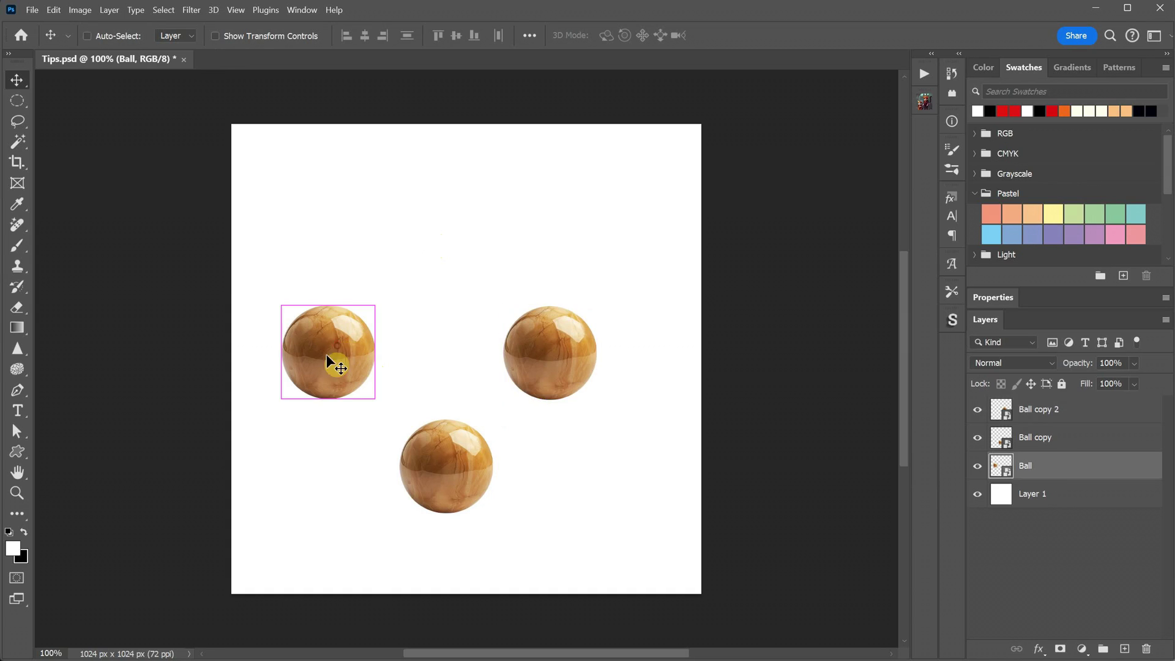
left_click_drag(334, 352, 395, 219)
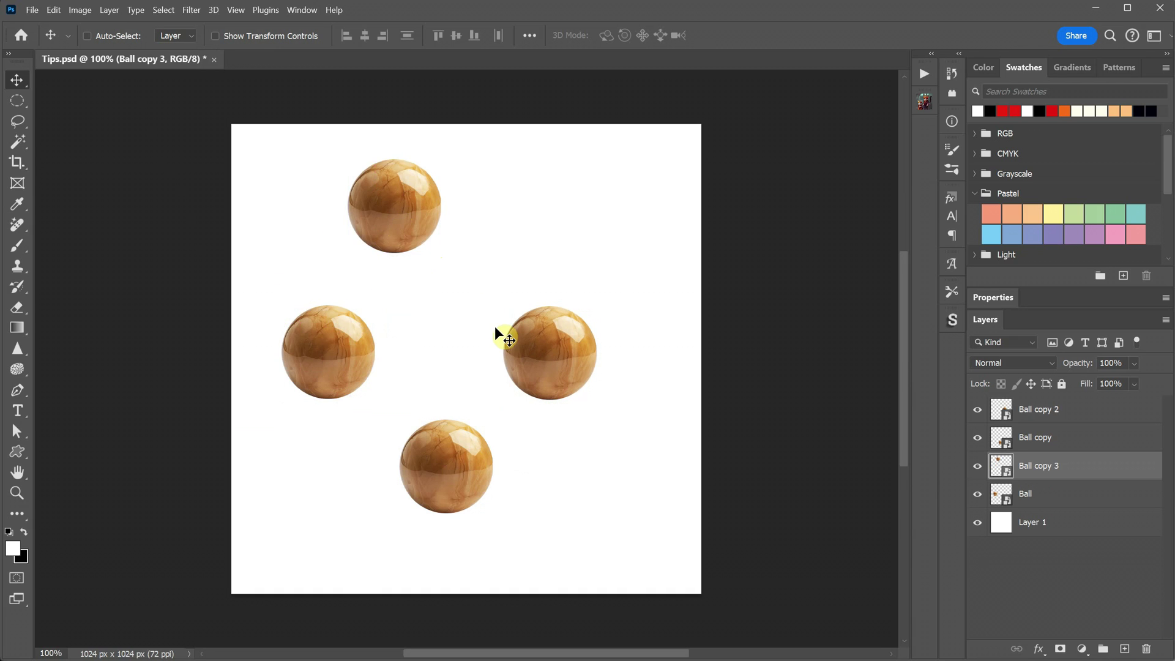
left_click_drag(554, 368, 529, 235)
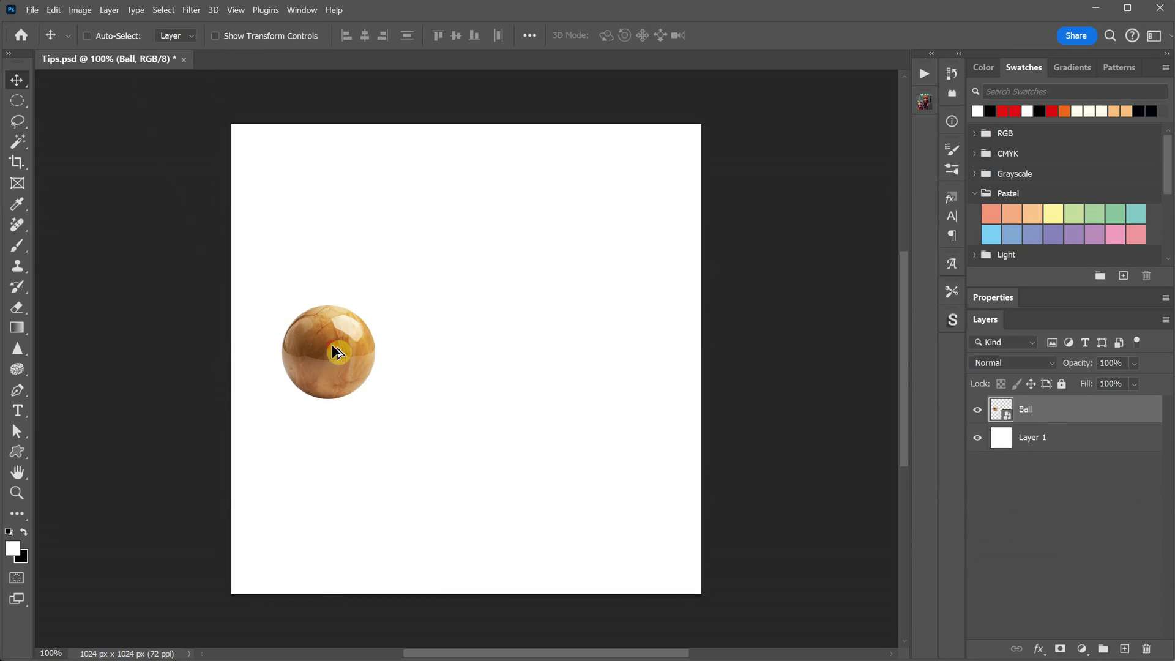
left_click_drag(336, 349, 558, 343)
Add copies of the middle ball directly below and above it to complete the cross.
left_click(236, 10)
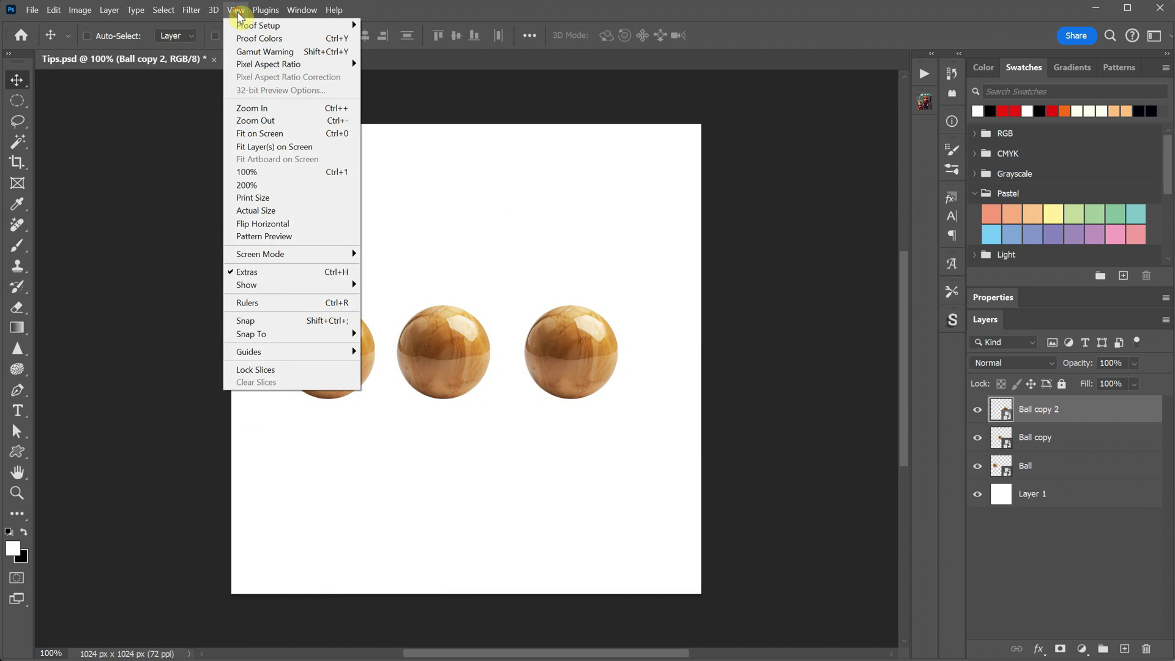
left_click(502, 69)
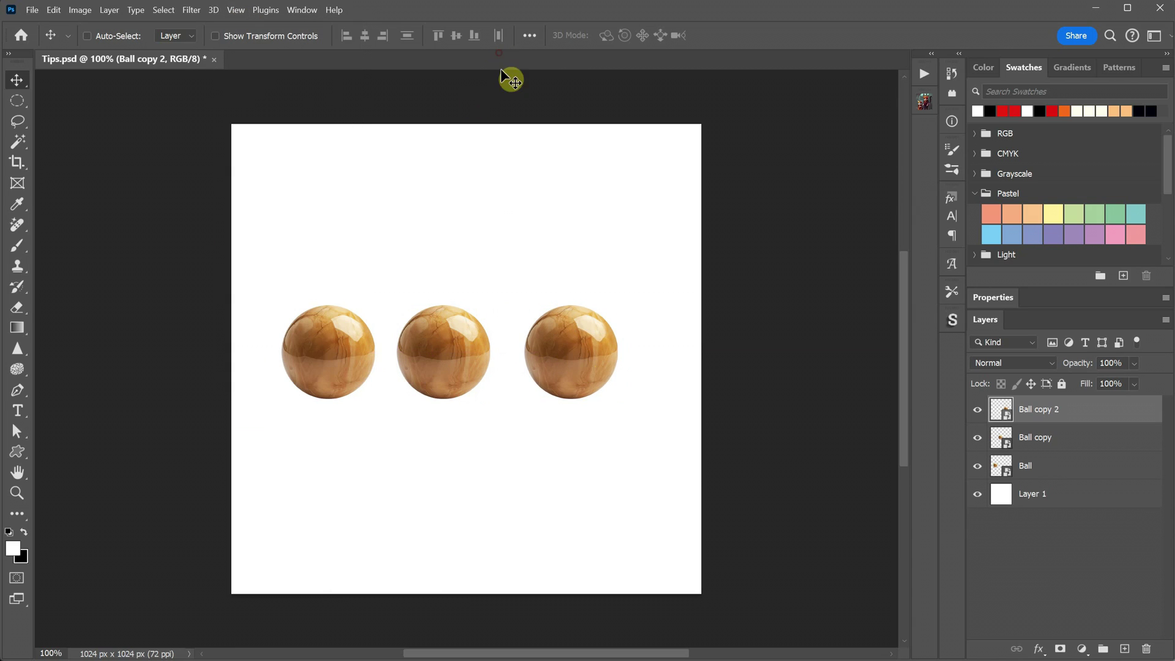
left_click_drag(448, 338, 460, 467)
left_click_drag(451, 341, 445, 237)
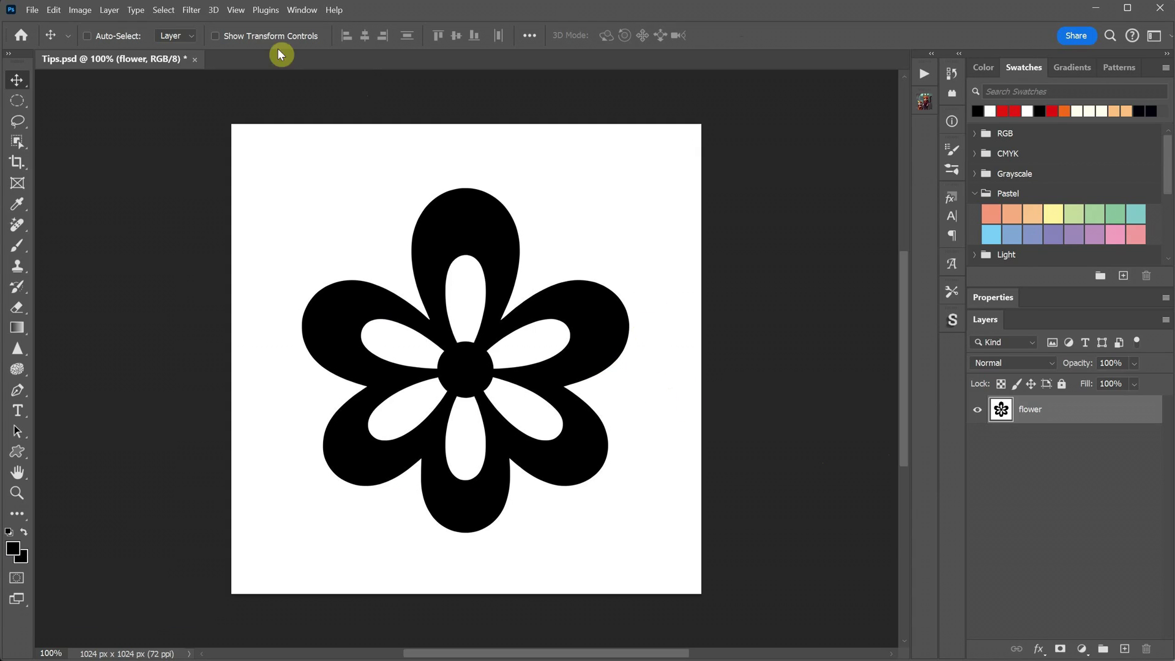
Select the flower with Color Range by sampling a black petal at Fuzziness 78.
left_click(165, 11)
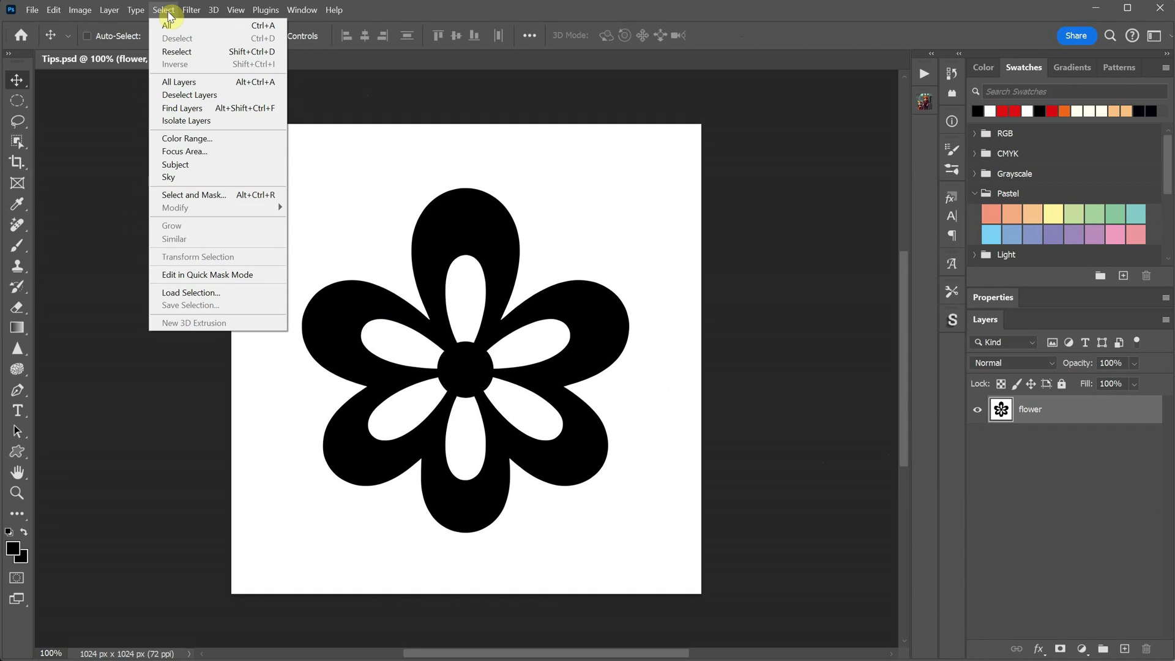
left_click(207, 139)
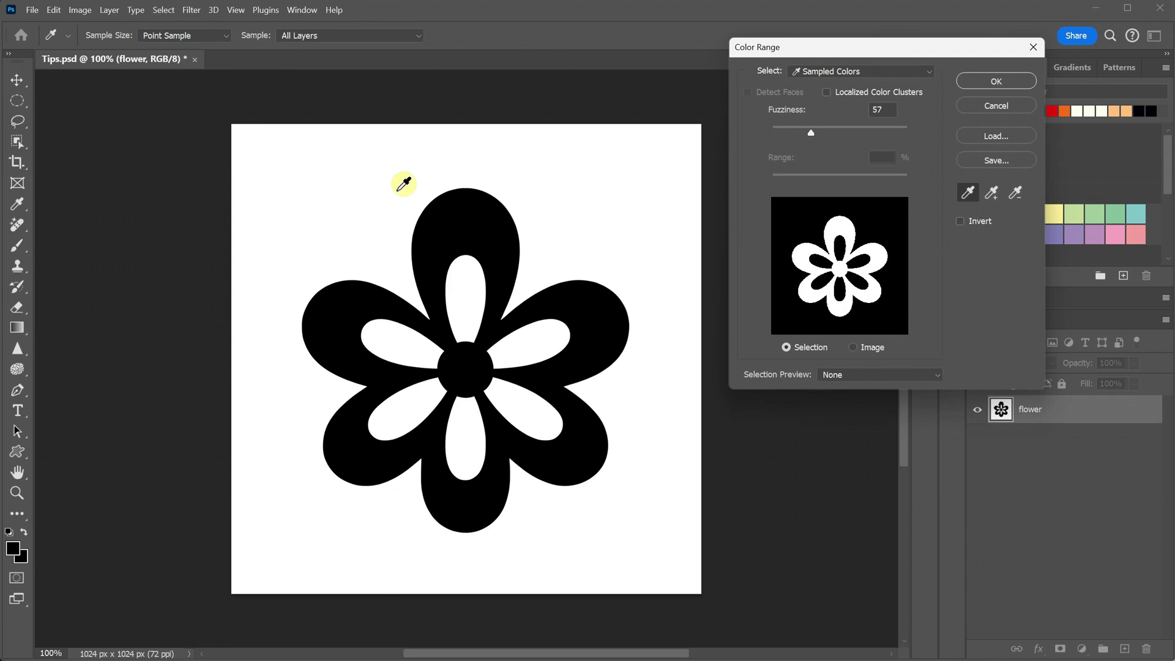
left_click(474, 219)
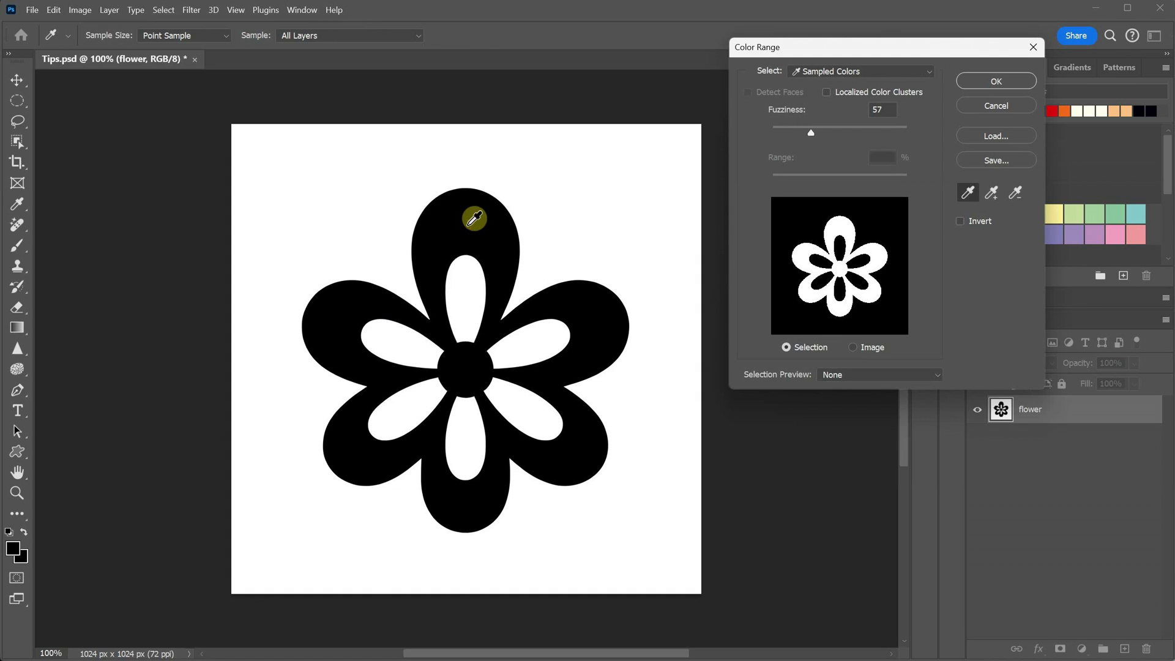
mouse_move(809, 132)
left_mouse_down()
mouse_move(772, 132)
mouse_move(906, 138)
mouse_move(800, 131)
mouse_move(838, 136)
mouse_move(815, 139)
left_mouse_up()
left_click(990, 82)
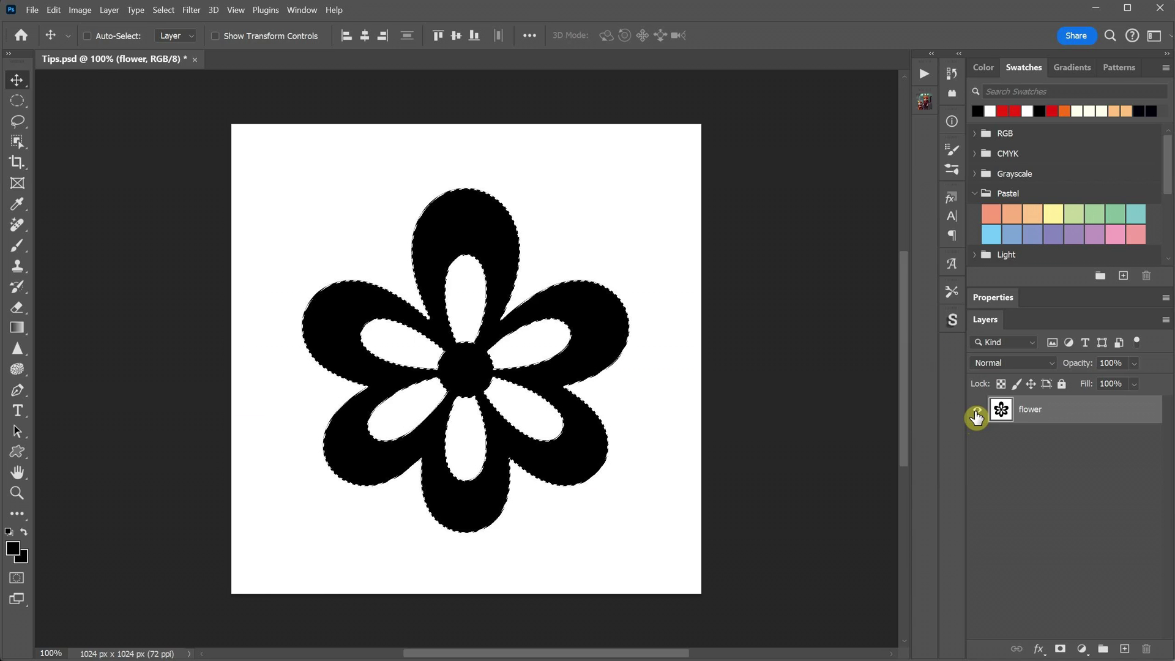
Hide the flower layer, add a new layer, and convert the selection into a work path.
left_click(976, 415)
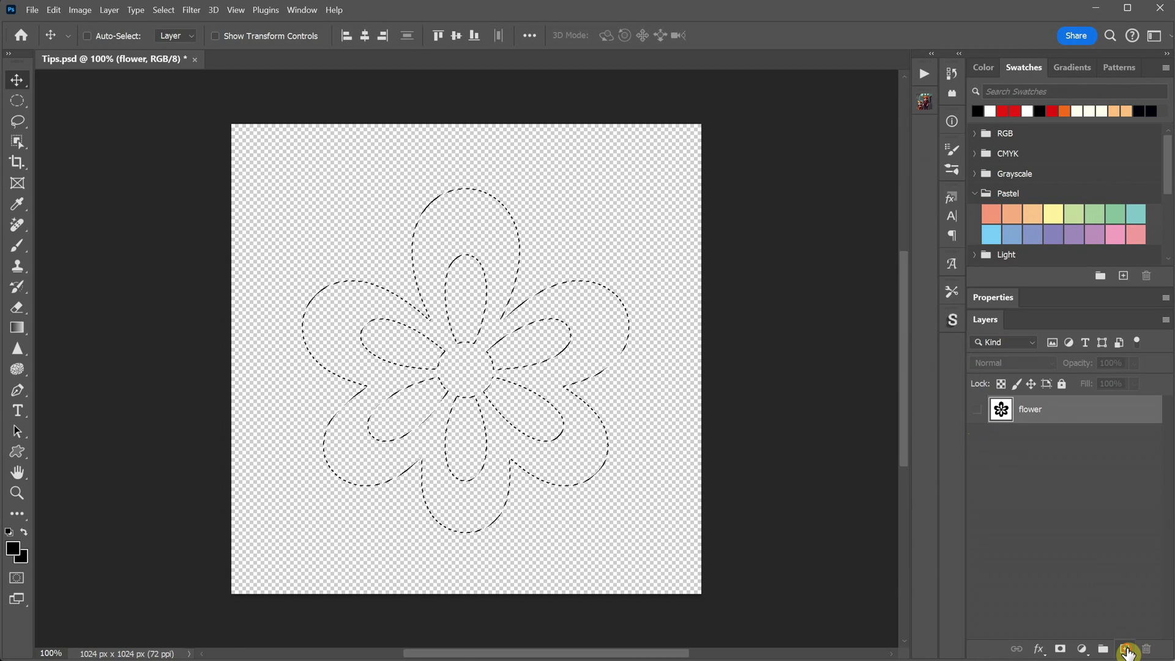
left_click(1127, 649)
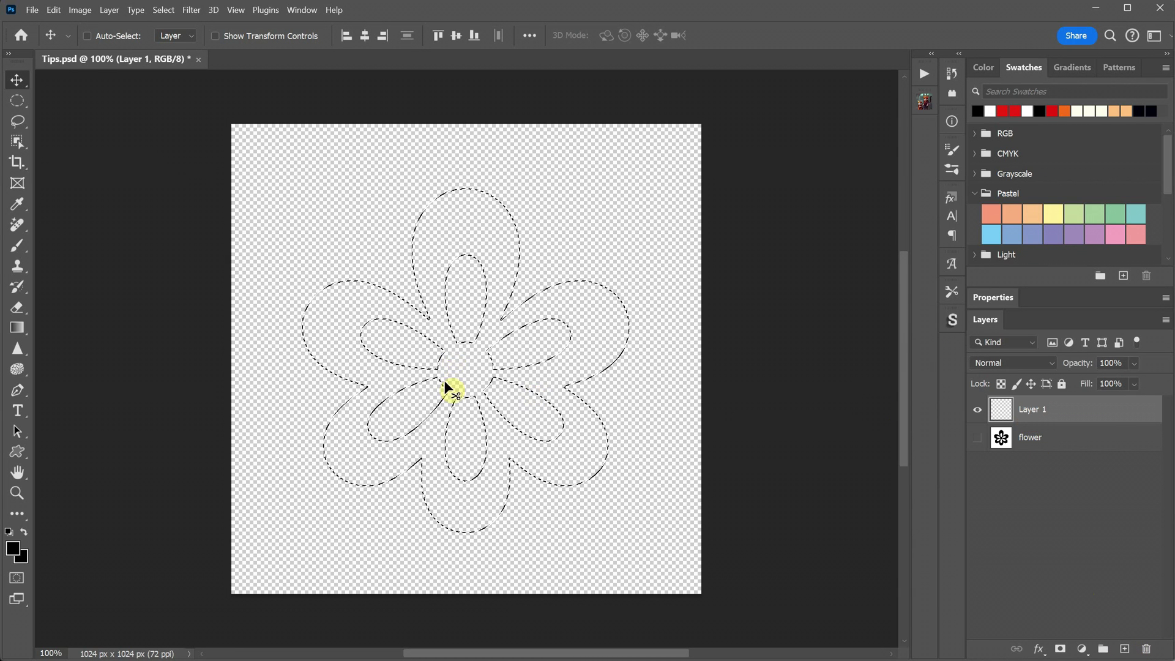
left_click(17, 102)
left_click(19, 123)
left_click(18, 100)
right_click(432, 329)
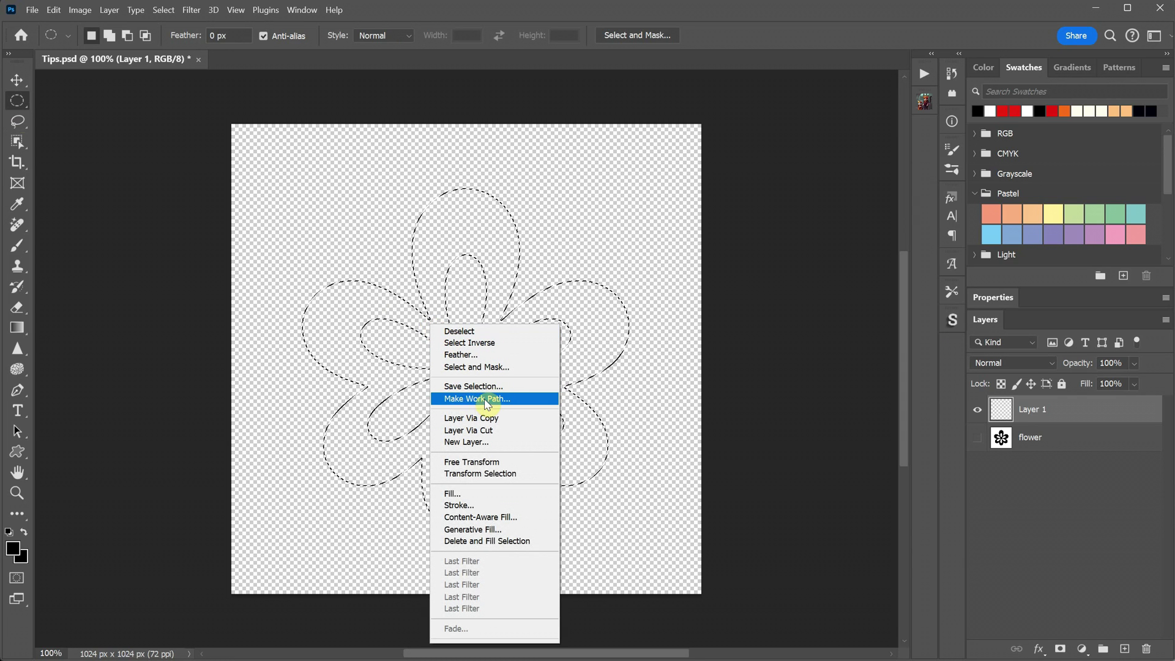
left_click(473, 399)
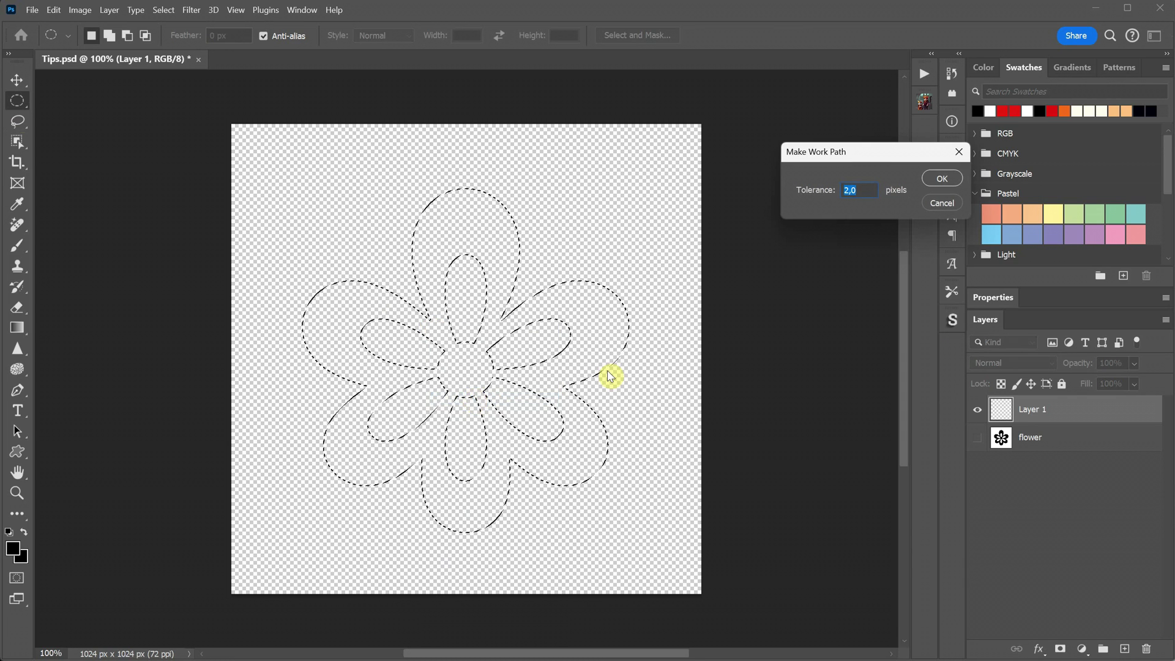
left_click(942, 178)
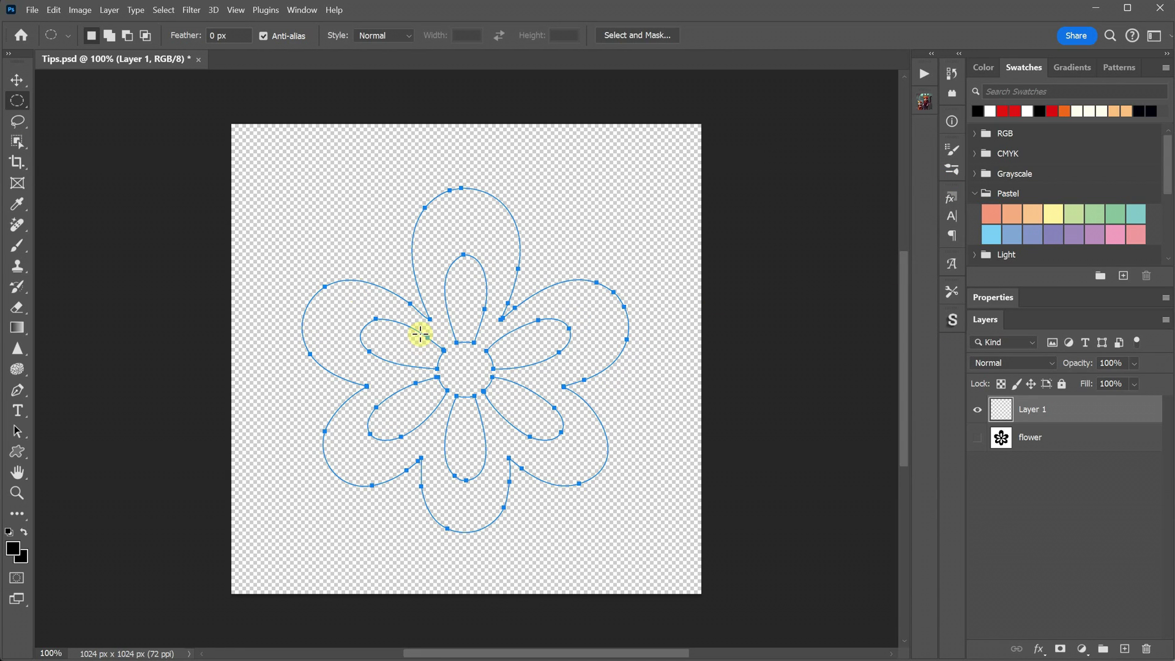
Save the work path as a custom shape named 'flower' and add another empty layer.
left_click(19, 435)
left_click_drag(22, 437, 71, 434)
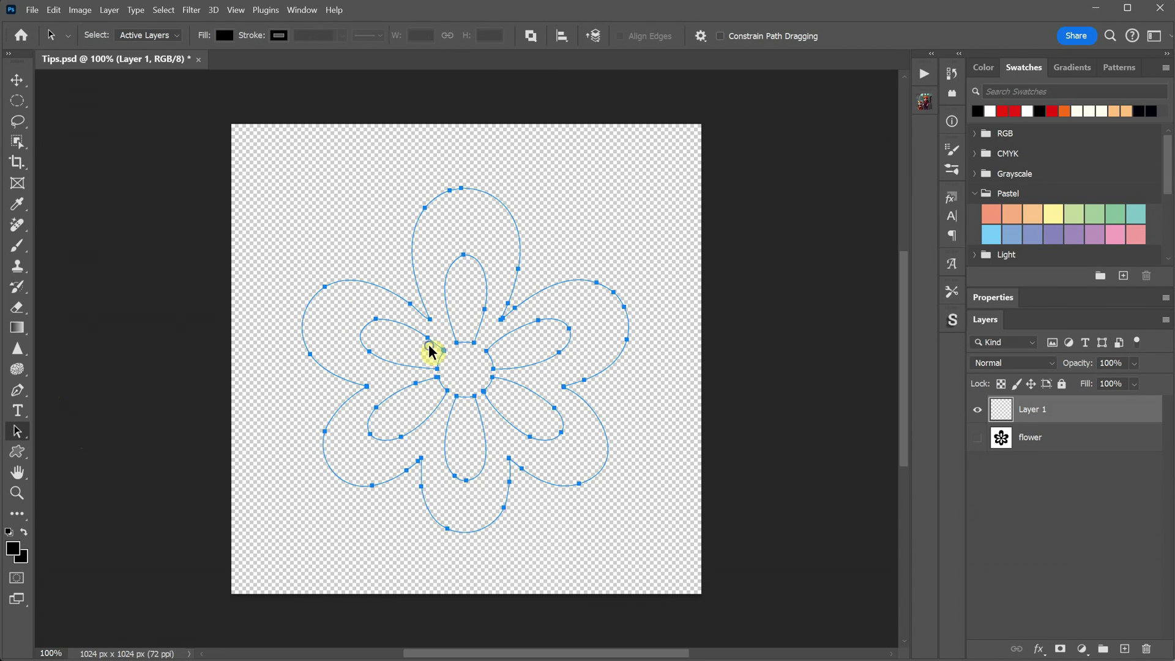
right_click(431, 352)
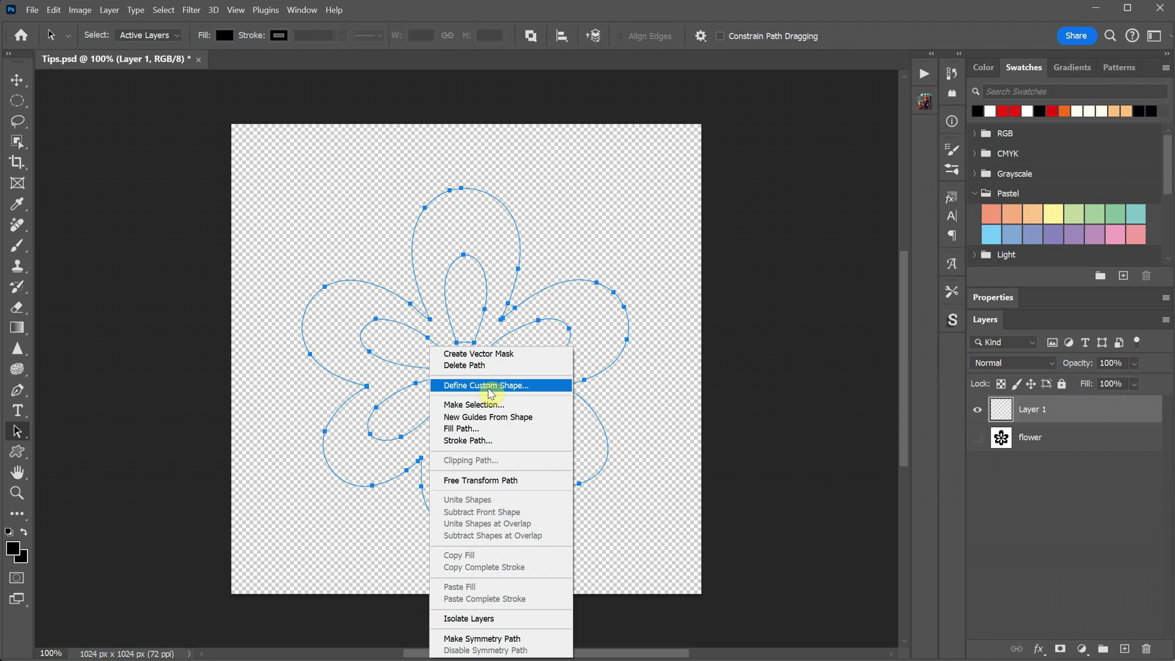
left_click(478, 387)
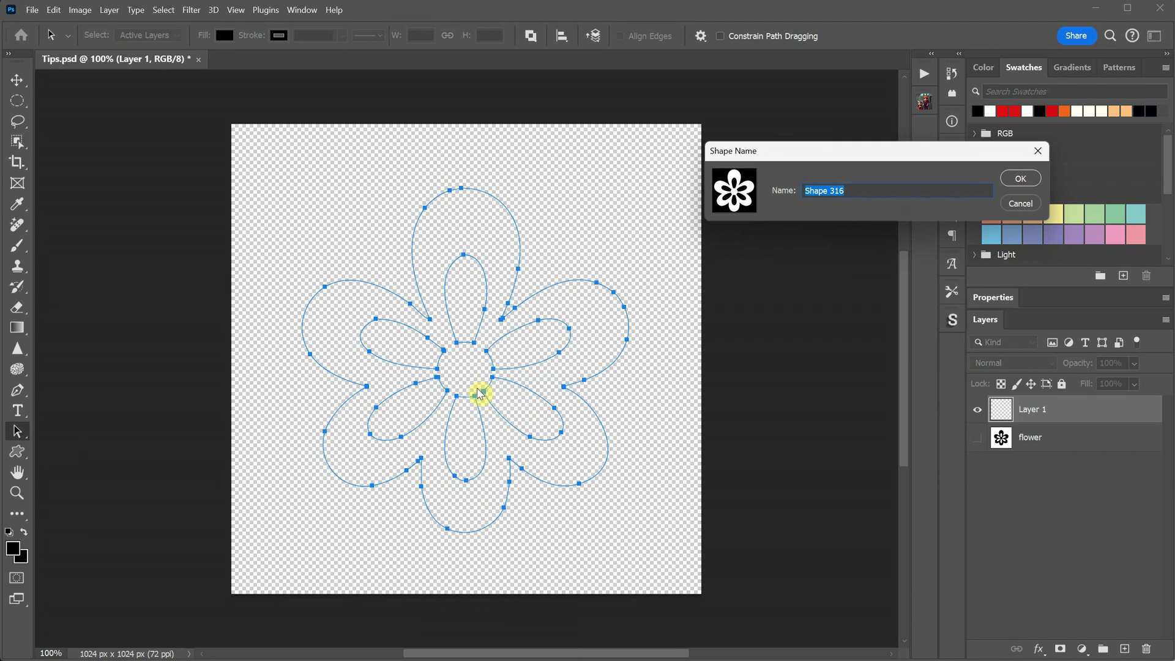
type("flower")
key("Return")
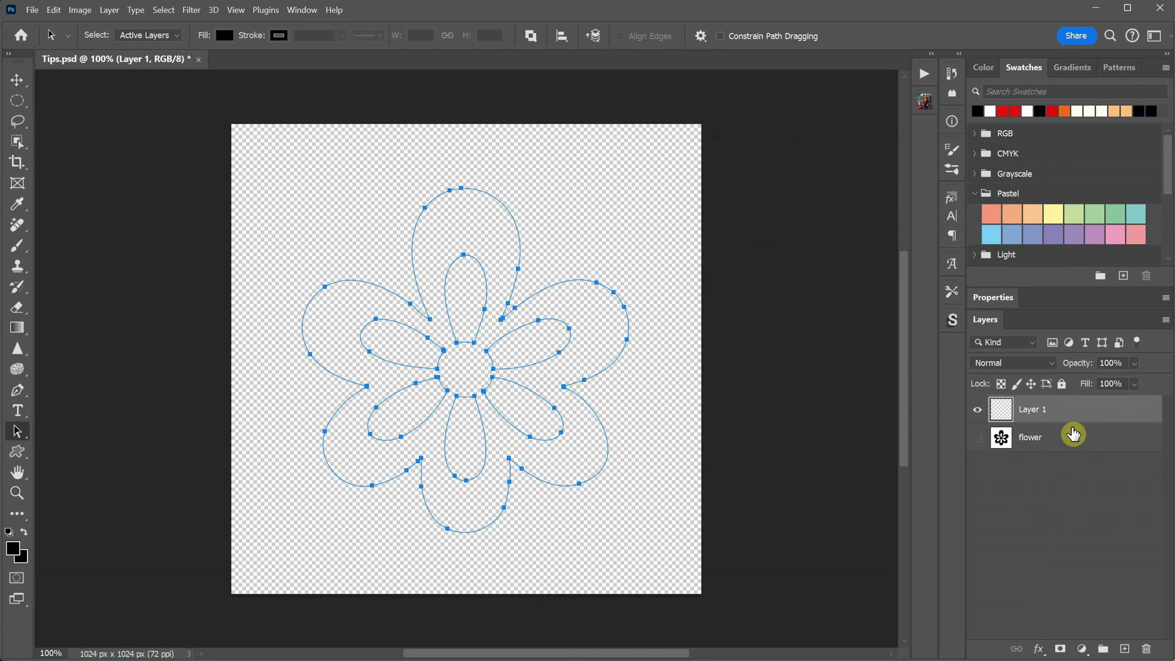
left_click(1132, 651)
left_click(1076, 519)
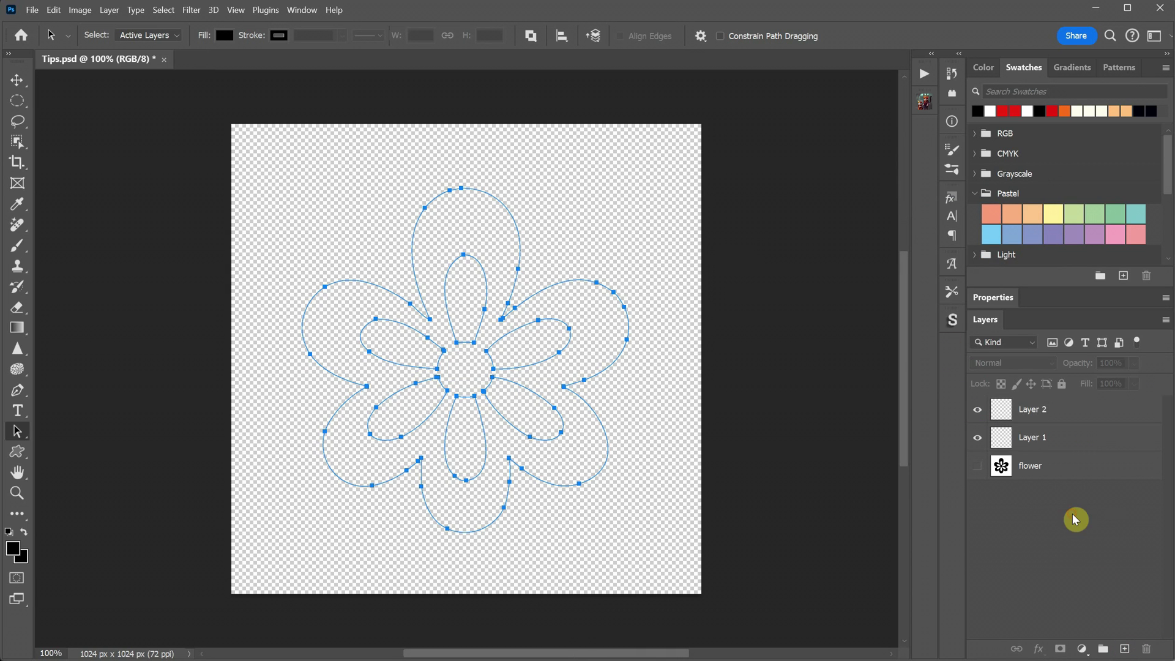
Delete the flower work path in the Paths panel and close the panel.
left_click(234, 11)
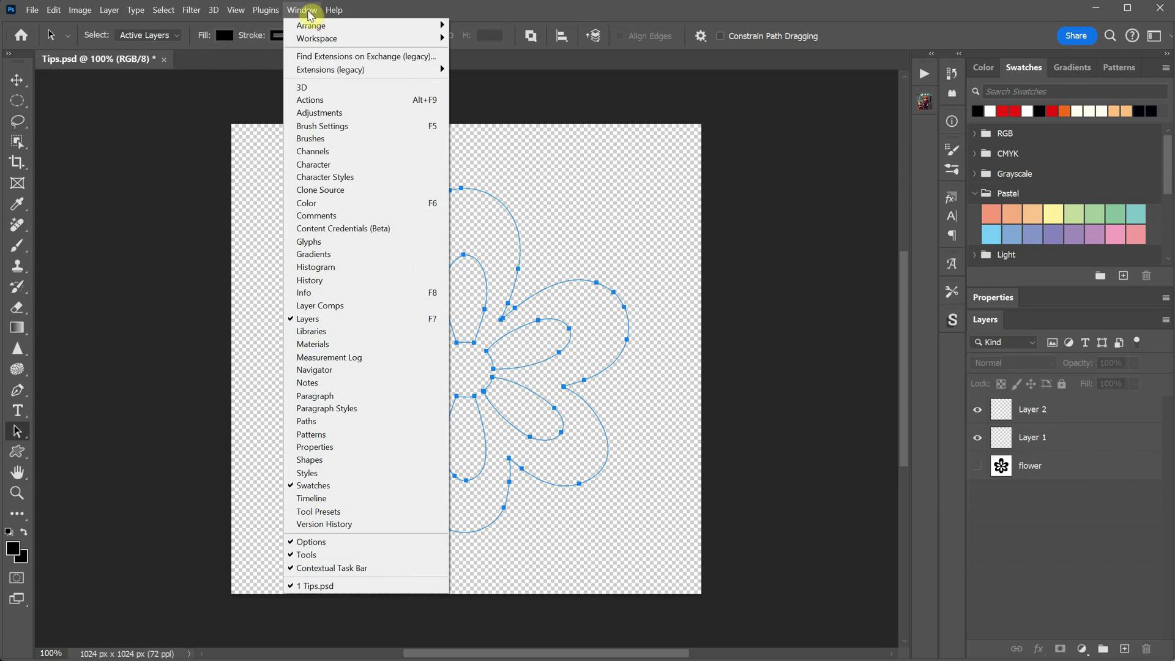
left_click(347, 422)
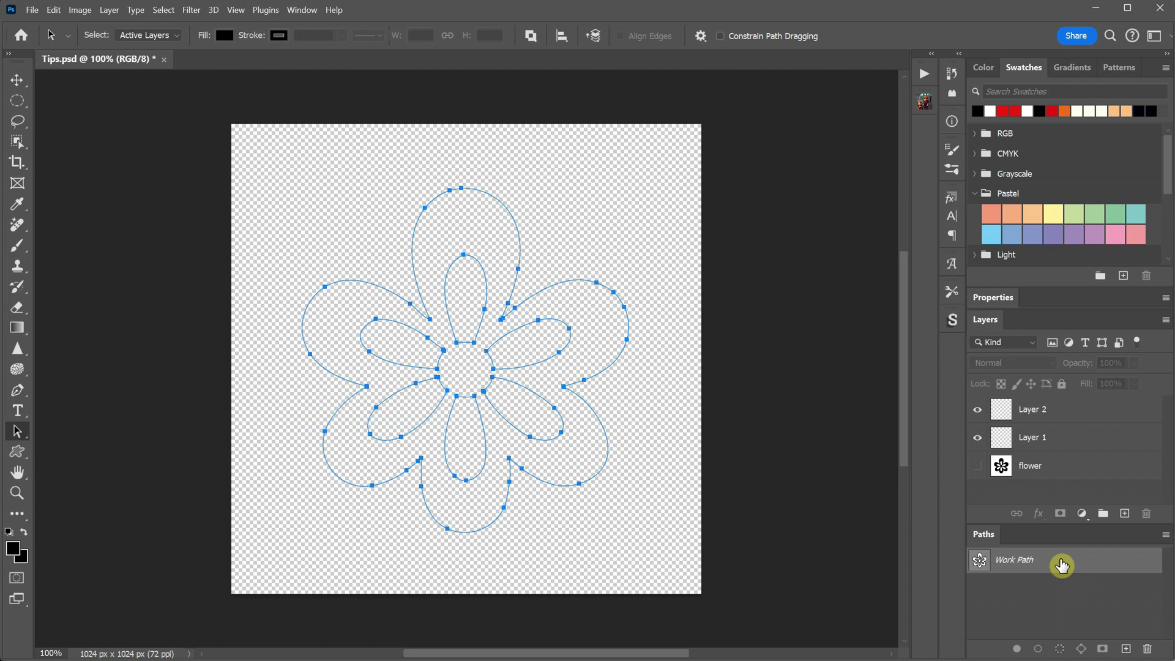
left_click(1079, 589)
left_click(1071, 566)
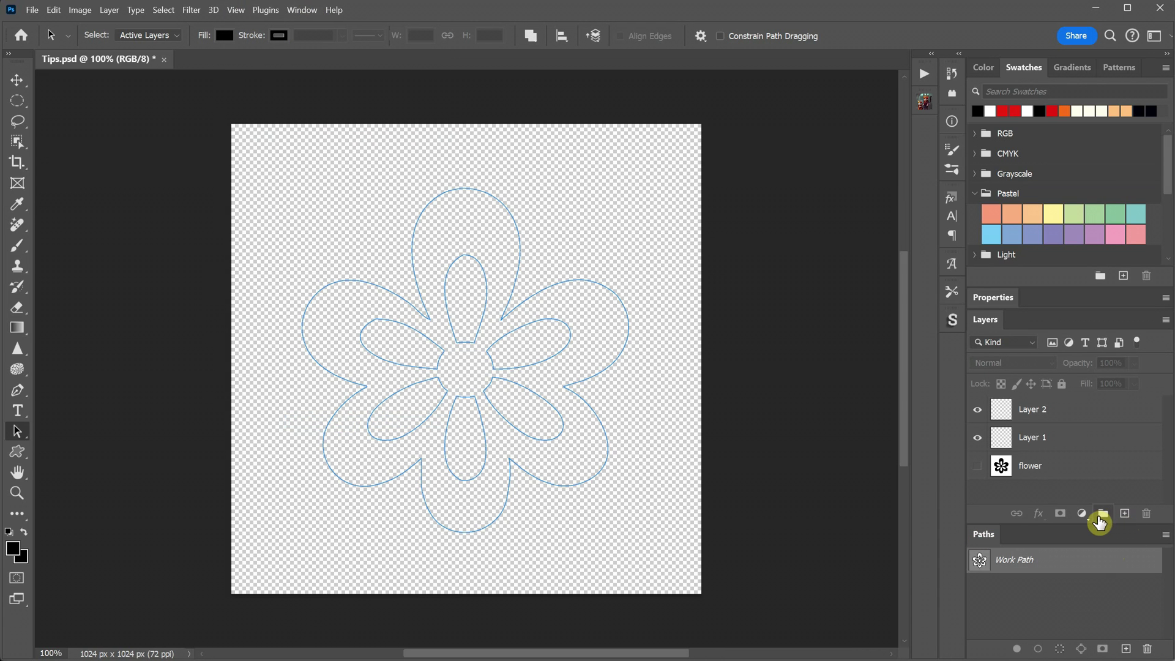
left_click(1146, 649)
left_click(563, 262)
right_click(1147, 538)
left_click(1073, 534)
On Layer 2, draw a black 518 × 546 px flower with the custom 'flower' shape.
left_click(1022, 409)
left_click_drag(17, 452, 71, 532)
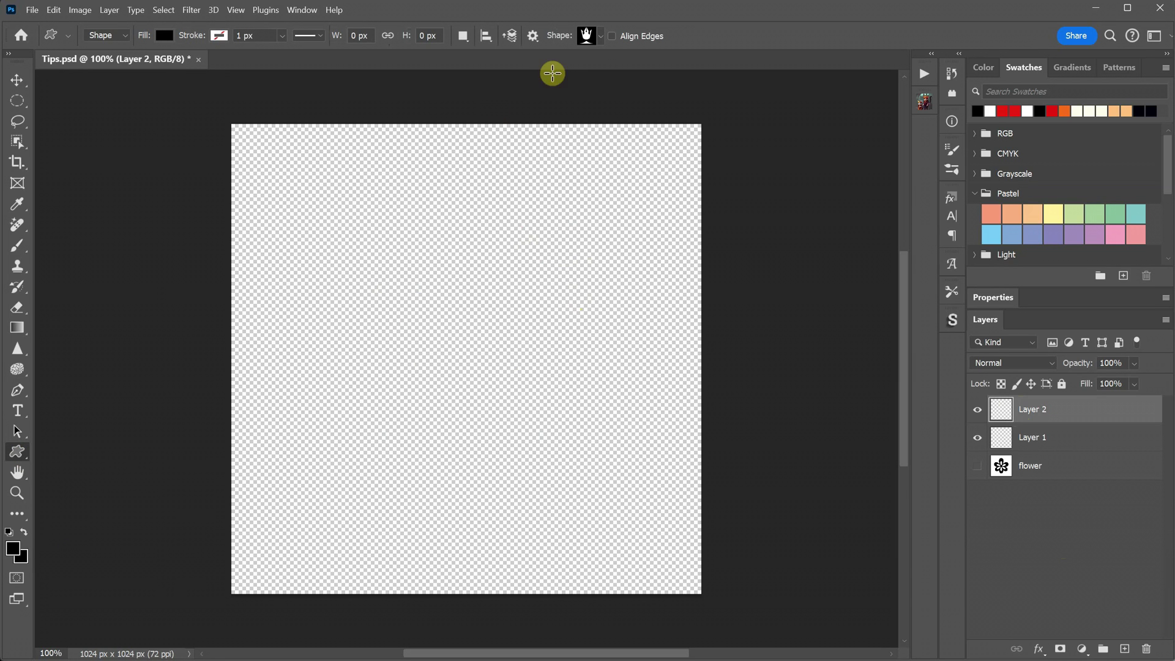
left_click(600, 38)
scroll(650, 92, "down", 1)
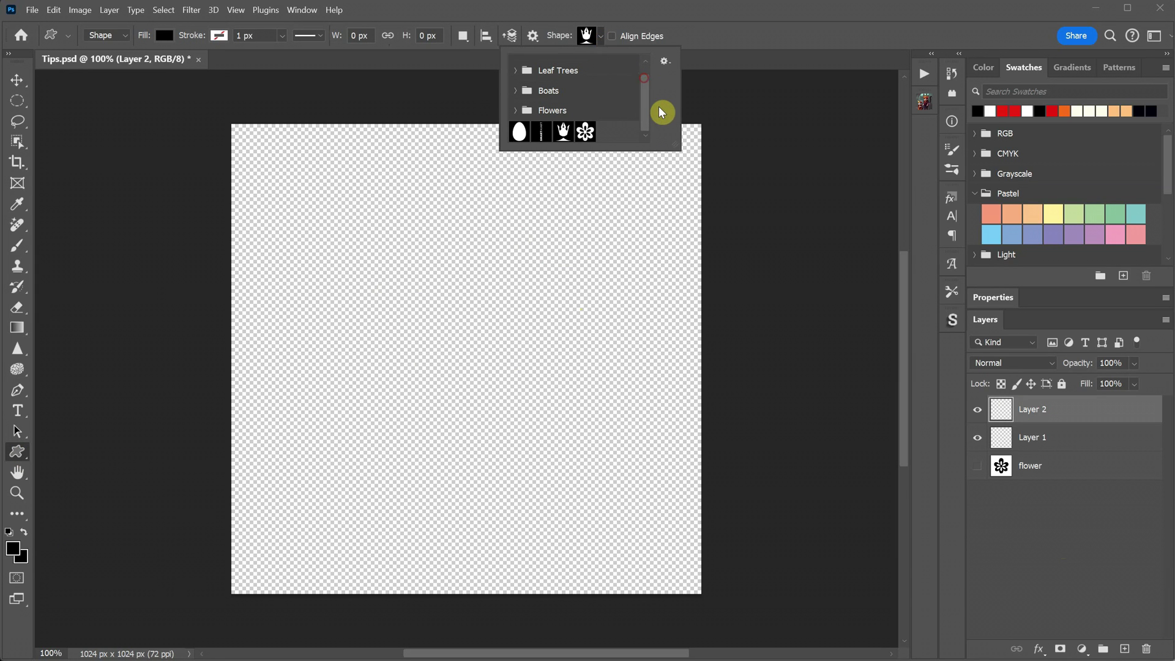
left_click(579, 137)
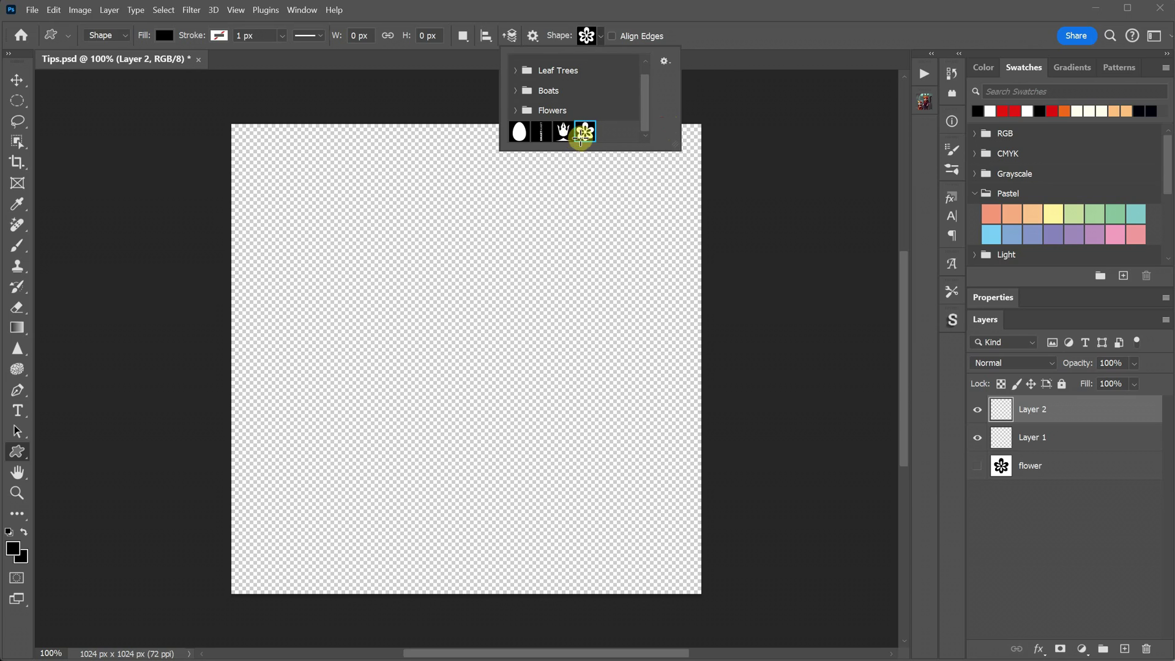
left_click(730, 52)
left_click(125, 36)
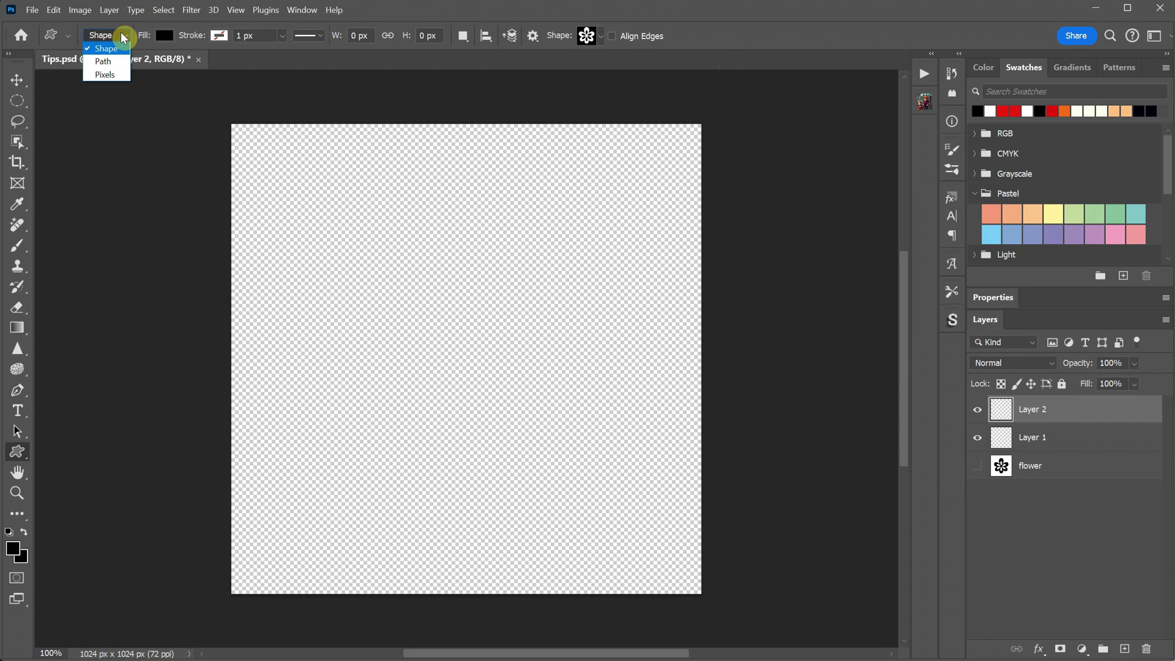
left_click(124, 37)
left_click(166, 37)
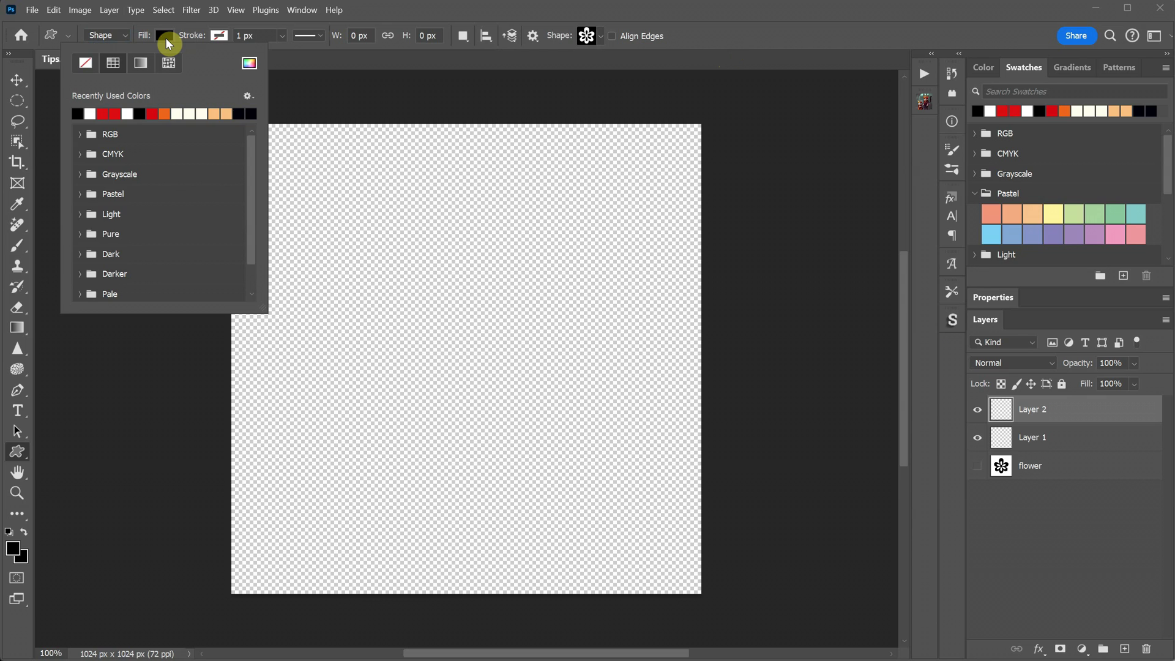
left_click(168, 43)
left_click_drag(272, 171, 531, 420)
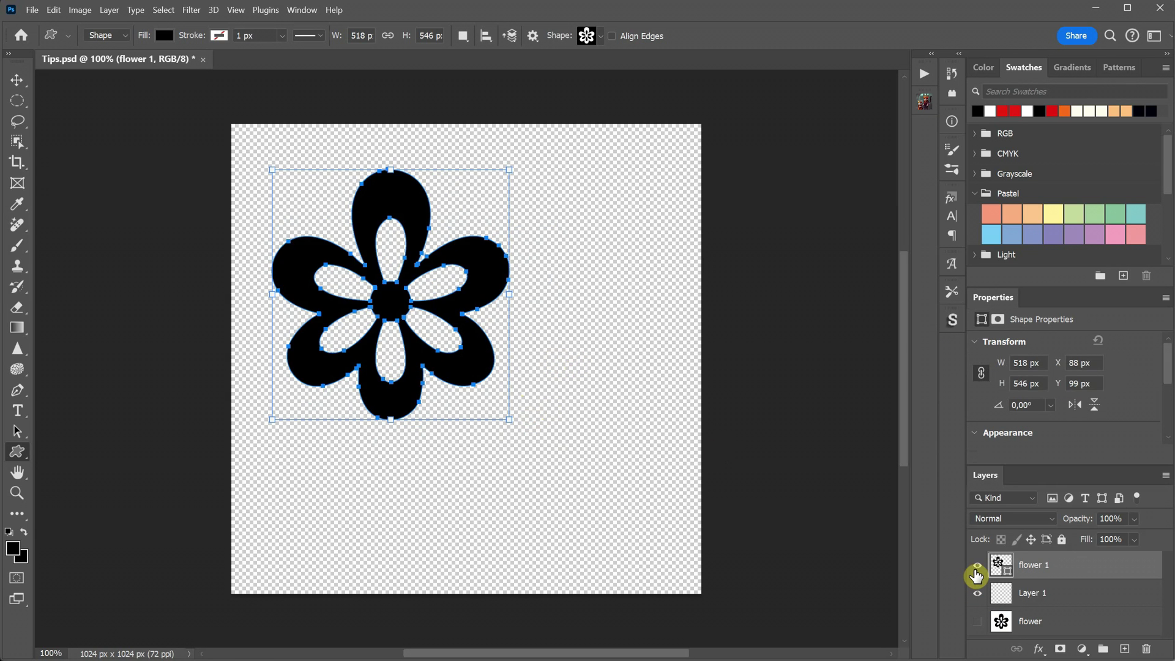
Draw several more flower shapes of various sizes around the canvas.
left_click(978, 565)
left_click(978, 565)
left_click(1123, 649)
left_click_drag(572, 221, 619, 300)
mouse_move(544, 366)
left_mouse_down()
mouse_move(631, 488)
mouse_move(658, 495)
left_mouse_up()
left_click_drag(425, 482, 484, 543)
left_click_drag(524, 187, 555, 218)
left_click_drag(616, 145, 671, 204)
left_click_drag(230, 132, 288, 190)
left_click_drag(284, 426, 353, 499)
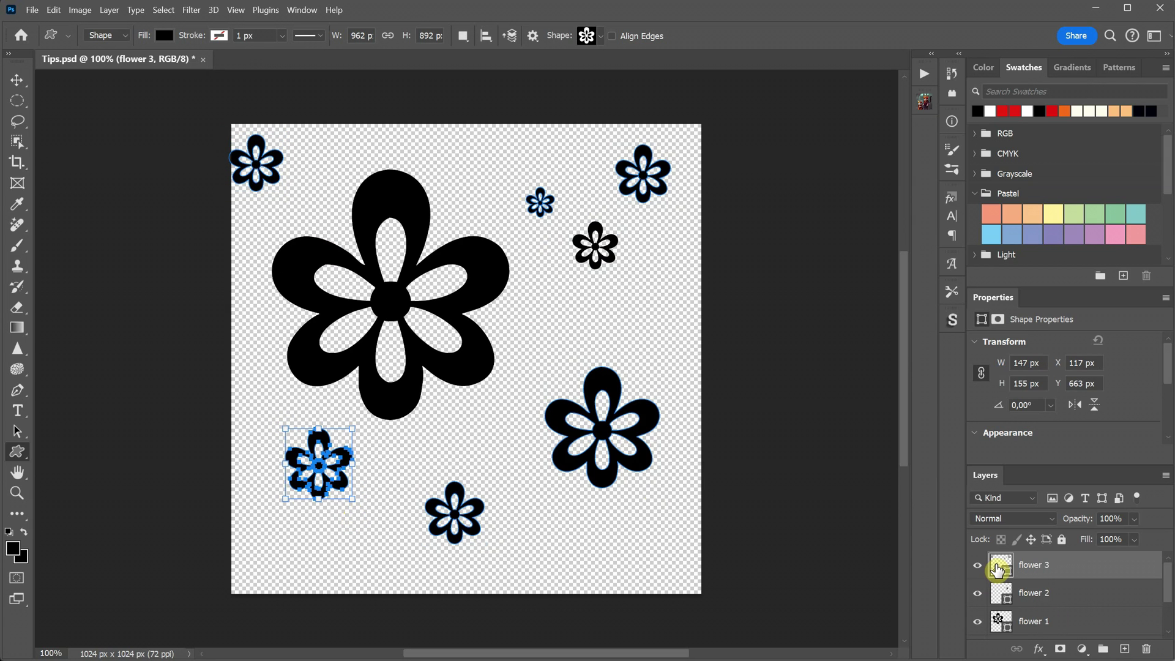
Change the flower shape's fill colour to magenta.
double_click(999, 566)
left_click(873, 420)
left_click(865, 485)
key("Return")
Reshape a petal of the lower-right magenta flower with Direct Selection, converting it to a path.
left_click_drag(17, 433, 72, 450)
left_click(559, 404)
left_click_drag(556, 405, 543, 385)
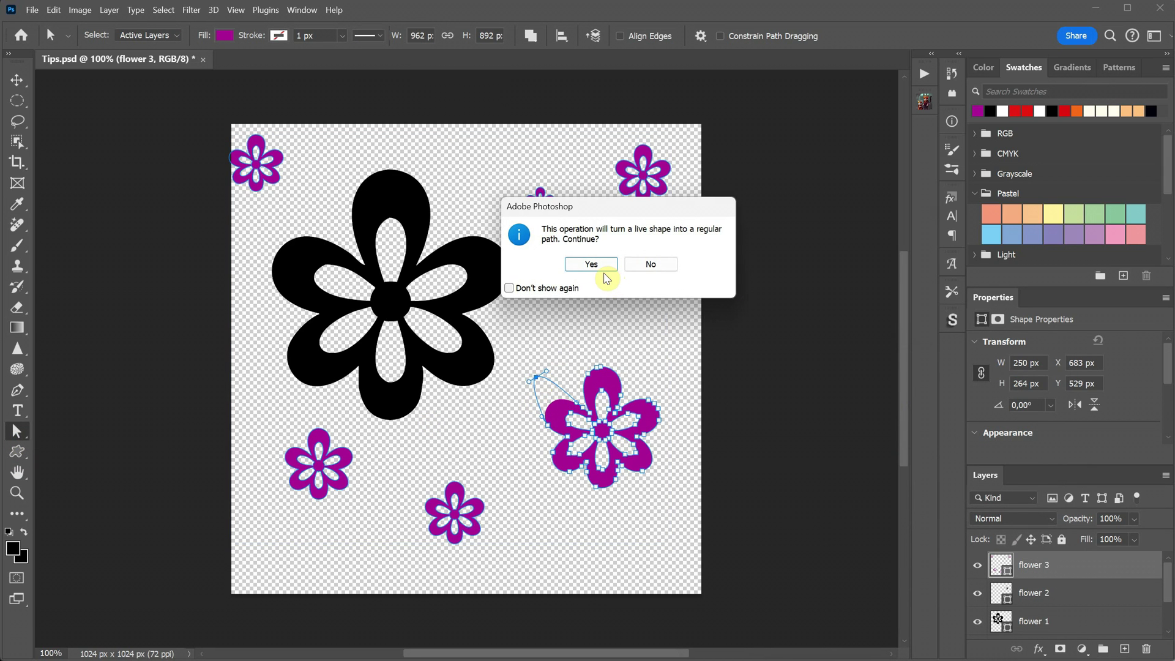
left_click(591, 264)
left_click_drag(539, 381, 552, 401)
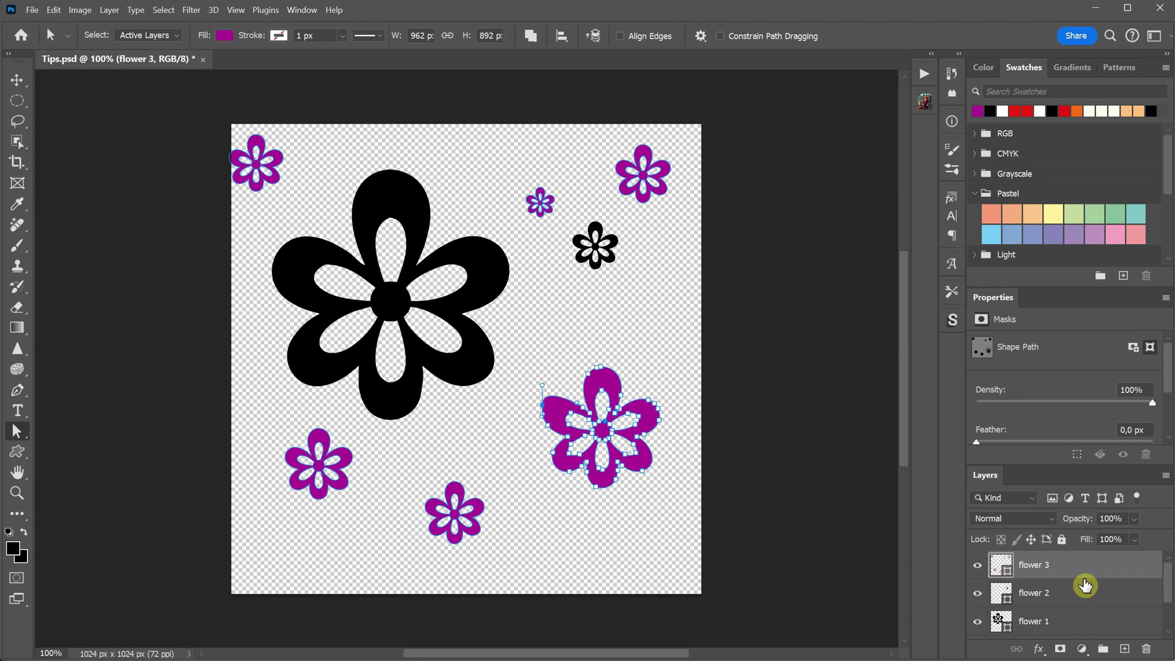
left_click(1083, 587)
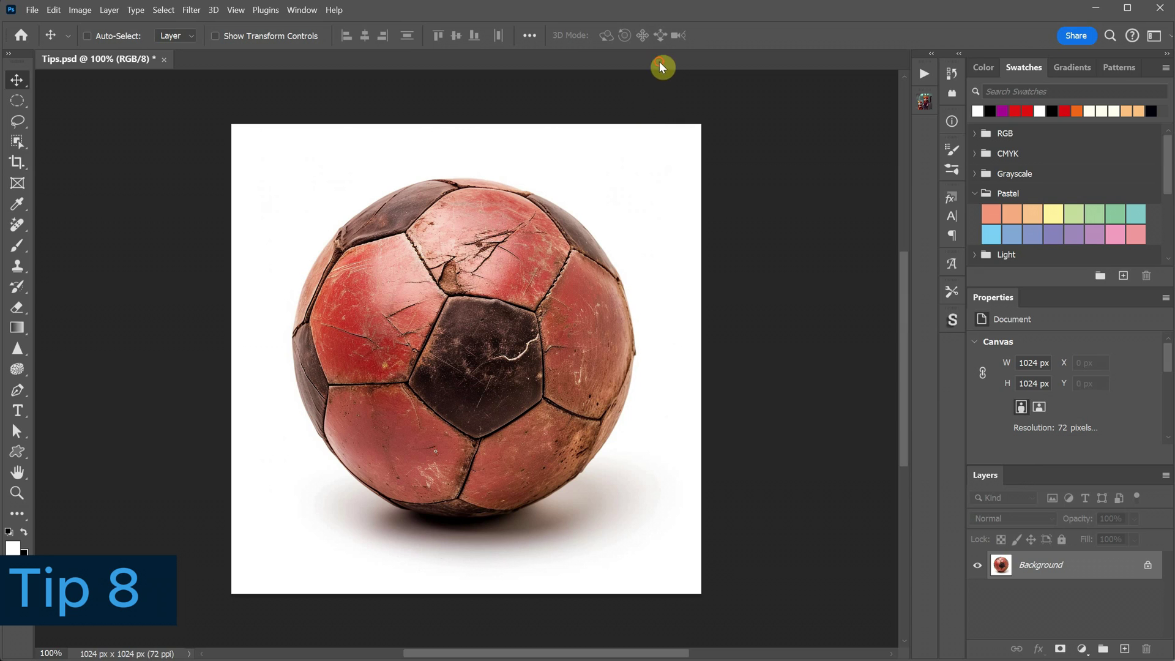
Copy the soccer ball onto its own layer with an elliptical selection, hide Background, and nudge it.
left_click(17, 100)
left_click_drag(313, 199, 630, 533)
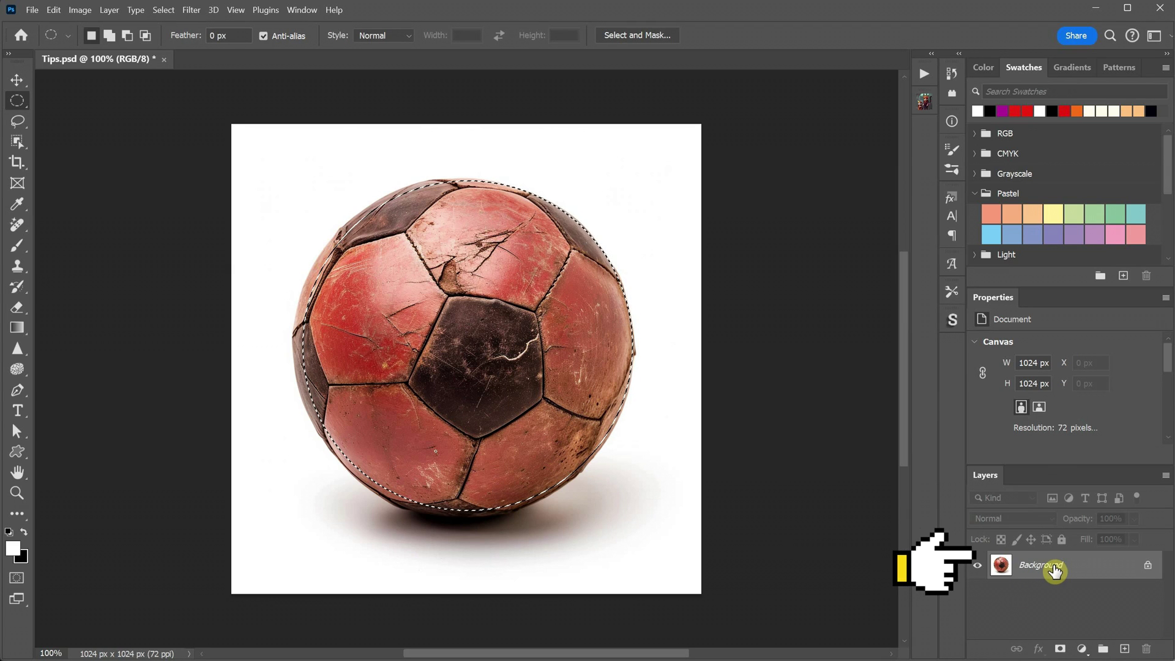
key("ctrl+j")
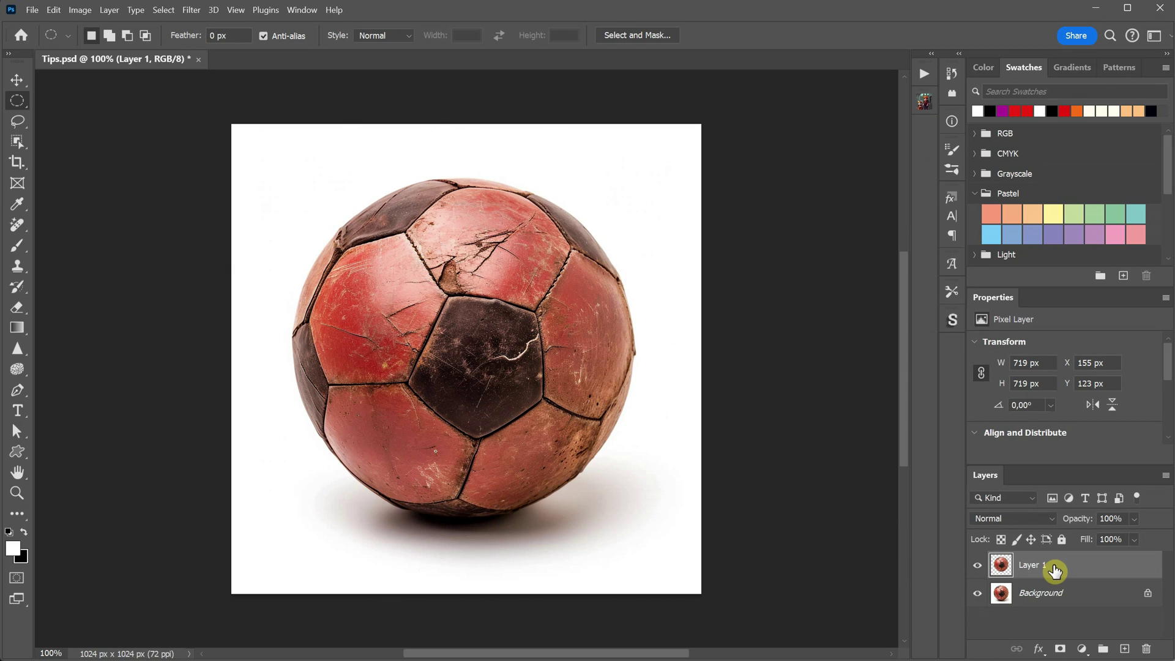
left_click(977, 594)
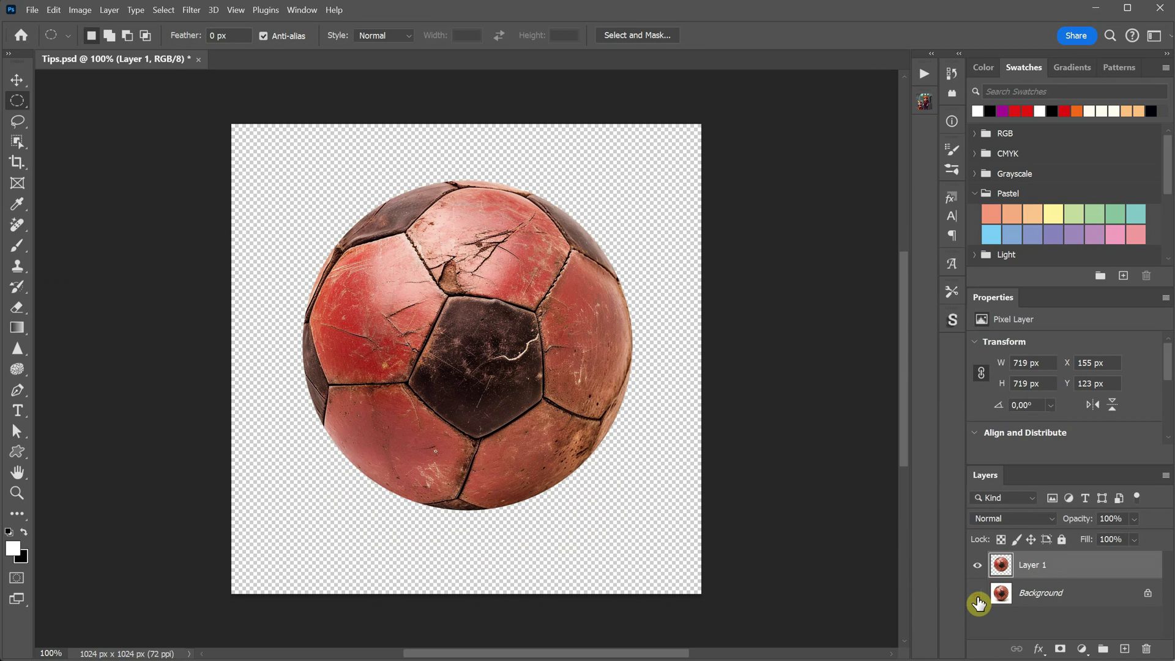
left_click(17, 79)
mouse_move(481, 325)
left_mouse_down()
mouse_move(441, 306)
mouse_move(562, 351)
mouse_move(494, 308)
left_mouse_up()
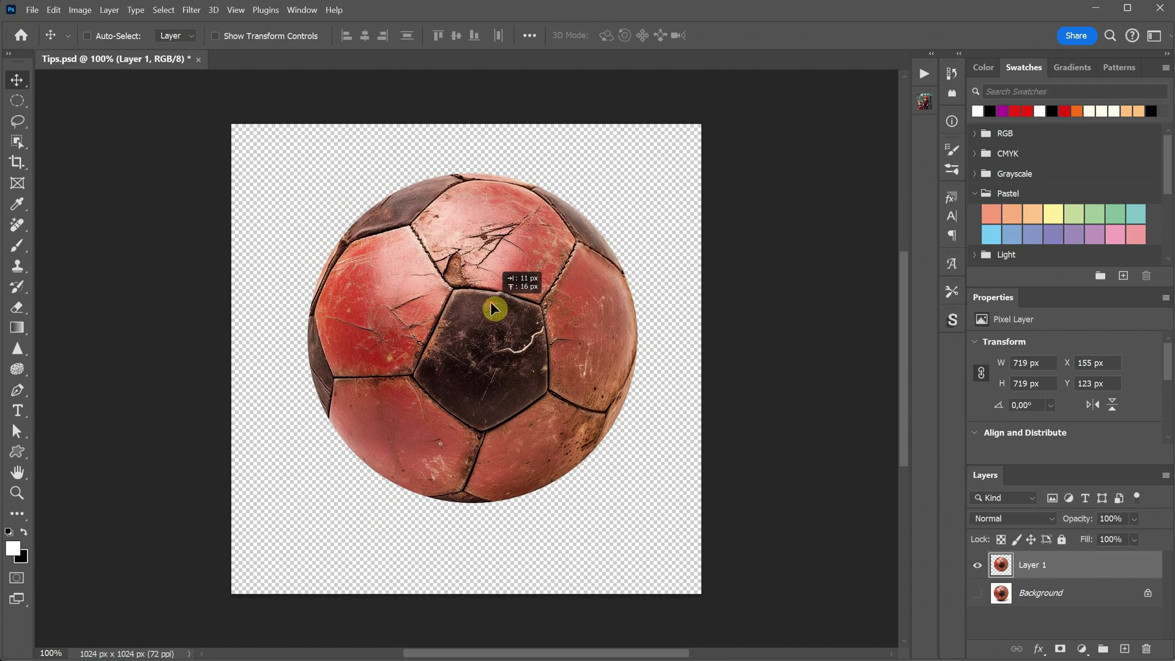
left_click_drag(494, 308, 494, 308)
Lasso the cracked dark panel, copy it to a new layer, and move it lower over the ball.
left_click(17, 120)
mouse_move(545, 271)
left_mouse_down()
mouse_move(536, 241)
mouse_move(459, 306)
mouse_move(459, 359)
mouse_move(532, 317)
mouse_move(564, 257)
mouse_move(545, 241)
left_mouse_up()
key("ctrl+j")
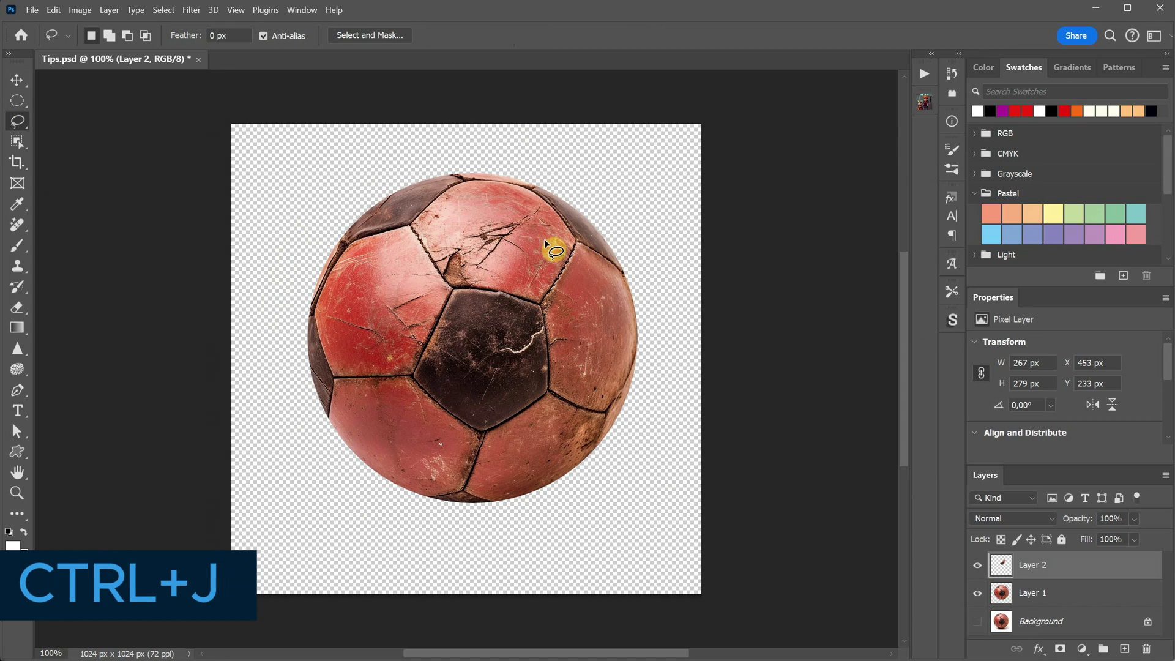
left_click(23, 85)
left_click_drag(416, 246, 557, 333)
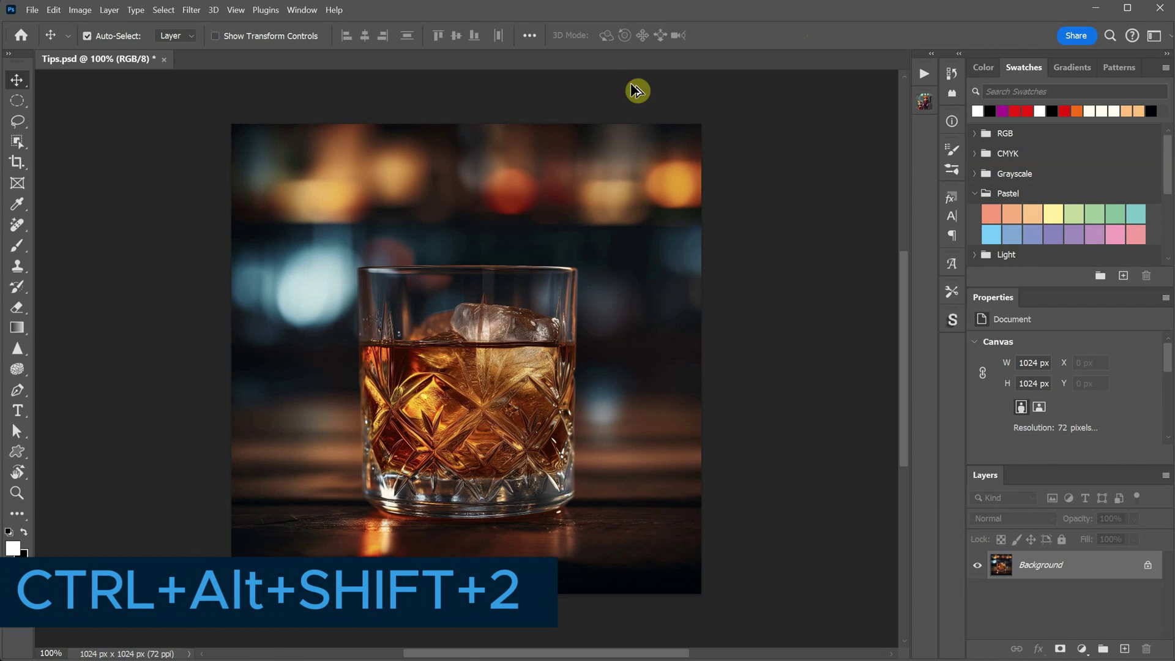
Select the highlights with Ctrl+Alt+Shift+2 and add Brightness/Contrast at Brightness 101, Contrast 22.
key("ctrl+alt+shift+2")
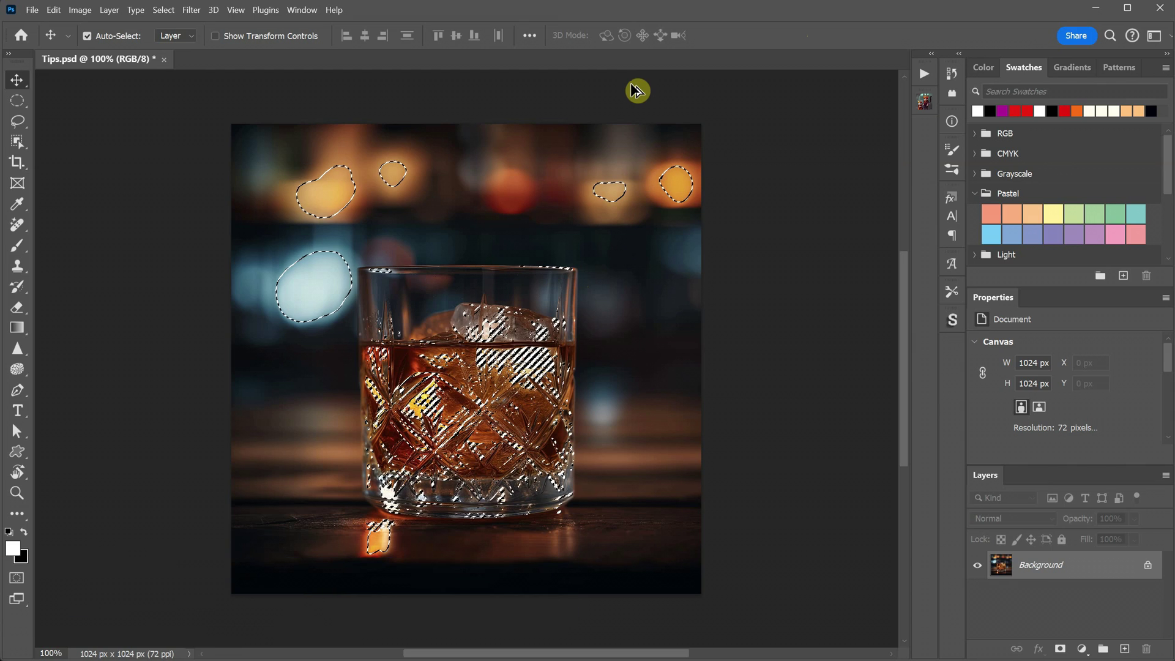
left_click(1082, 649)
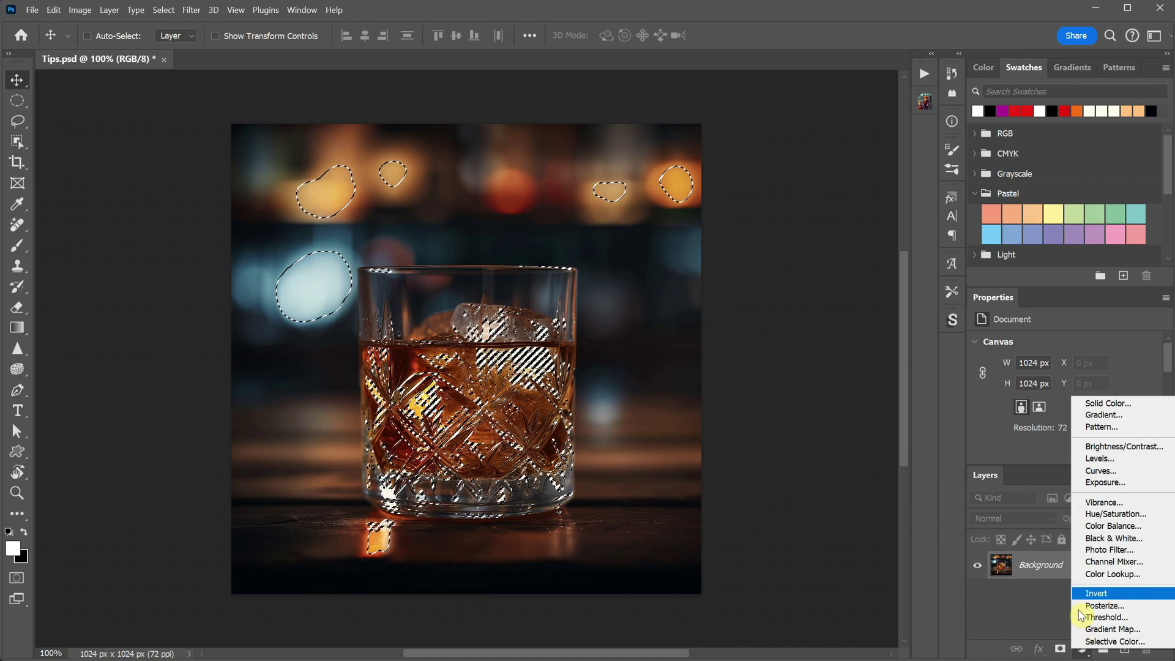
left_click(1106, 447)
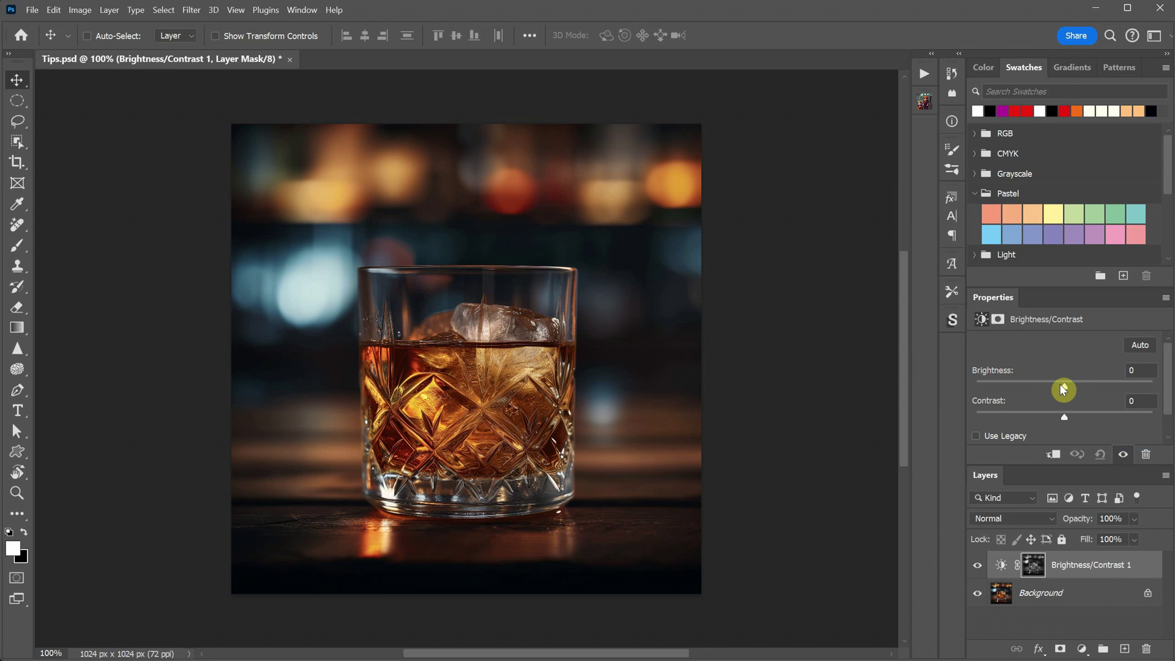
left_click_drag(1065, 386, 1125, 377)
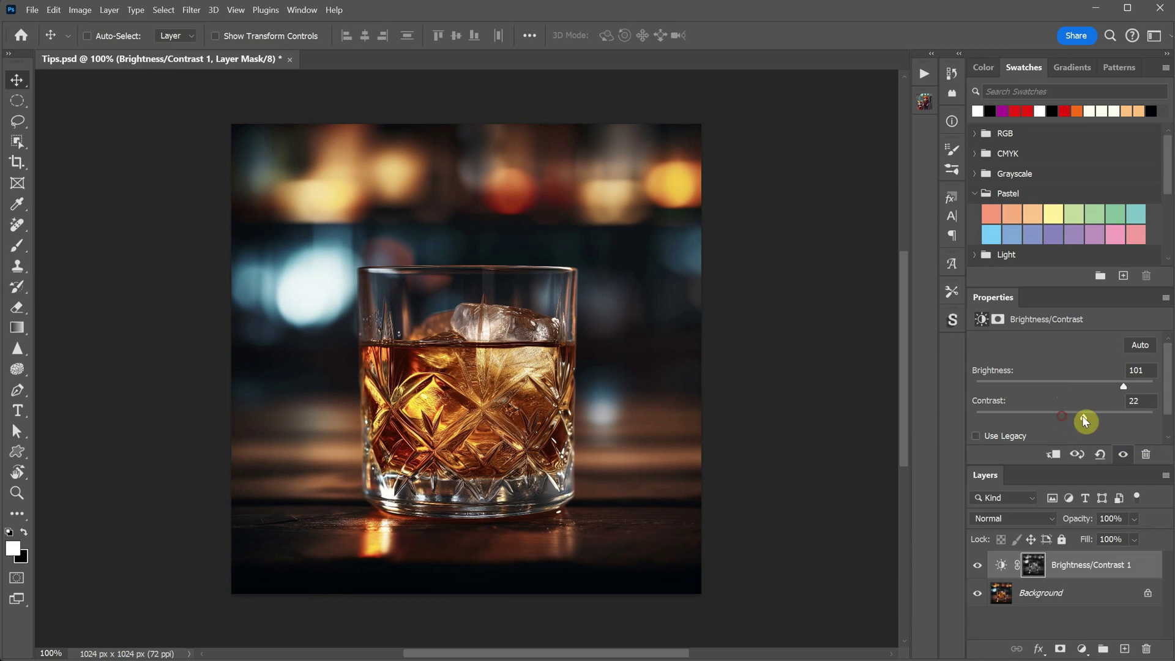
From the Background, select the inverse of the highlights and add Brightness/Contrast at Brightness 1, Contrast 13.
left_click(1058, 597)
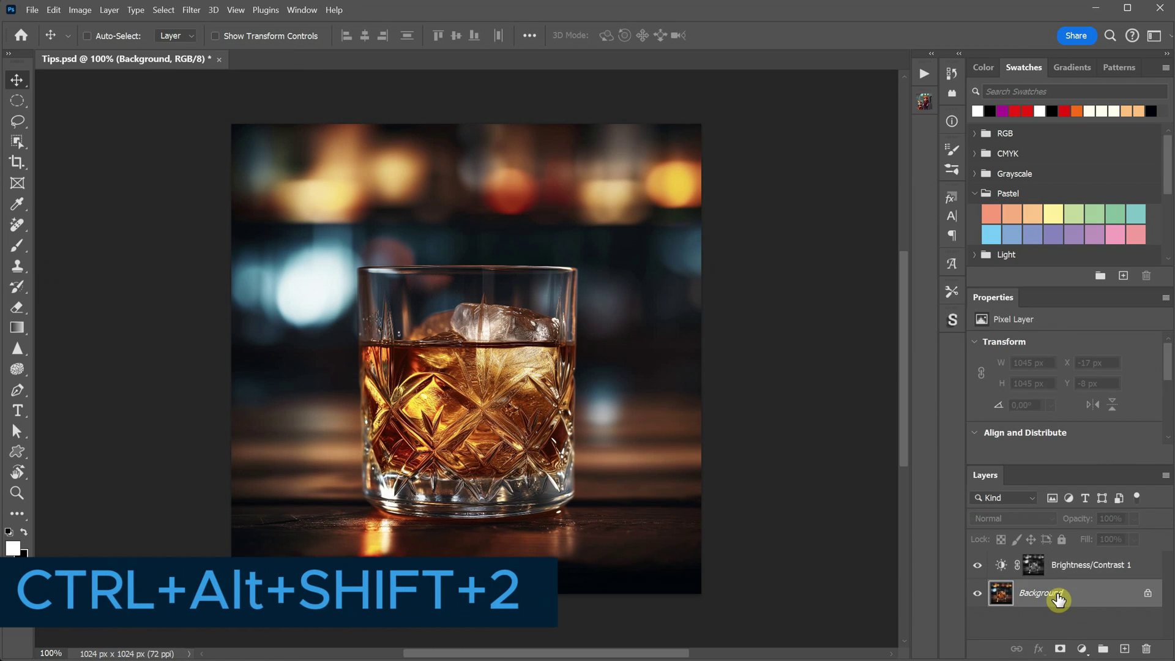
key("ctrl+alt+shift+2")
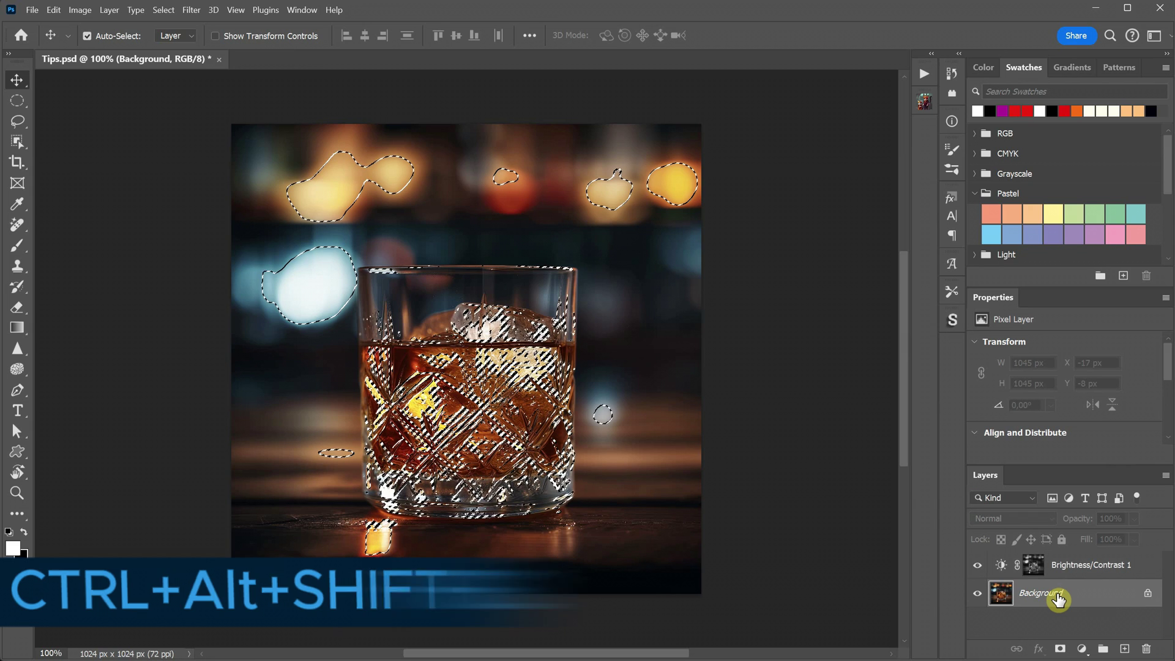
left_click(163, 9)
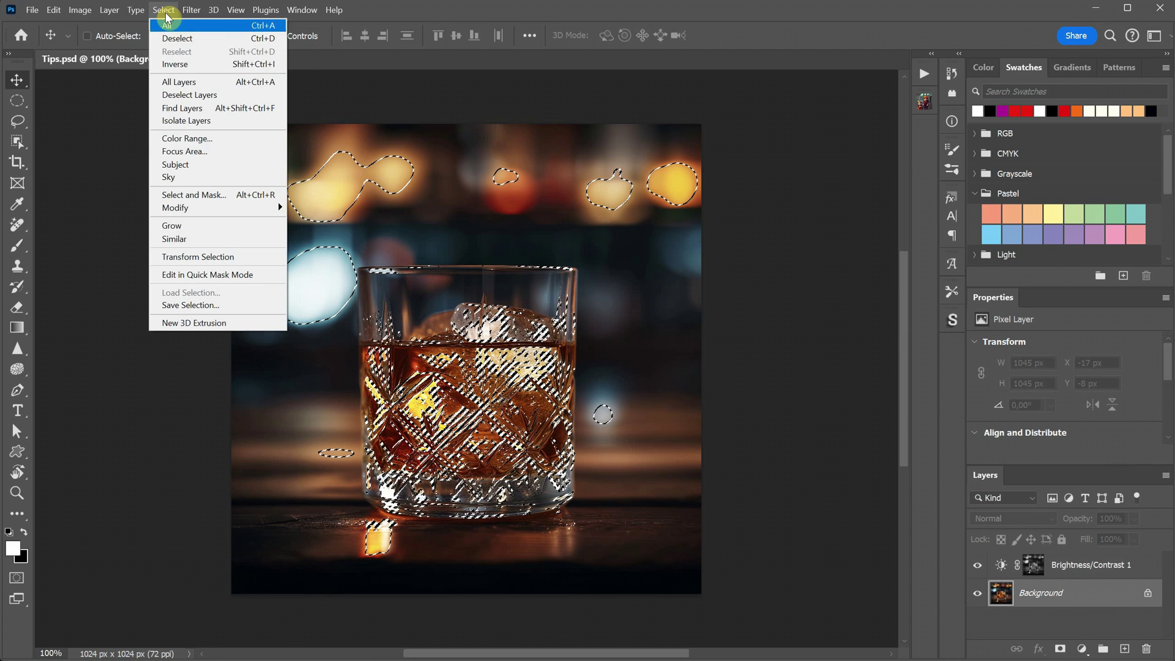
left_click(197, 65)
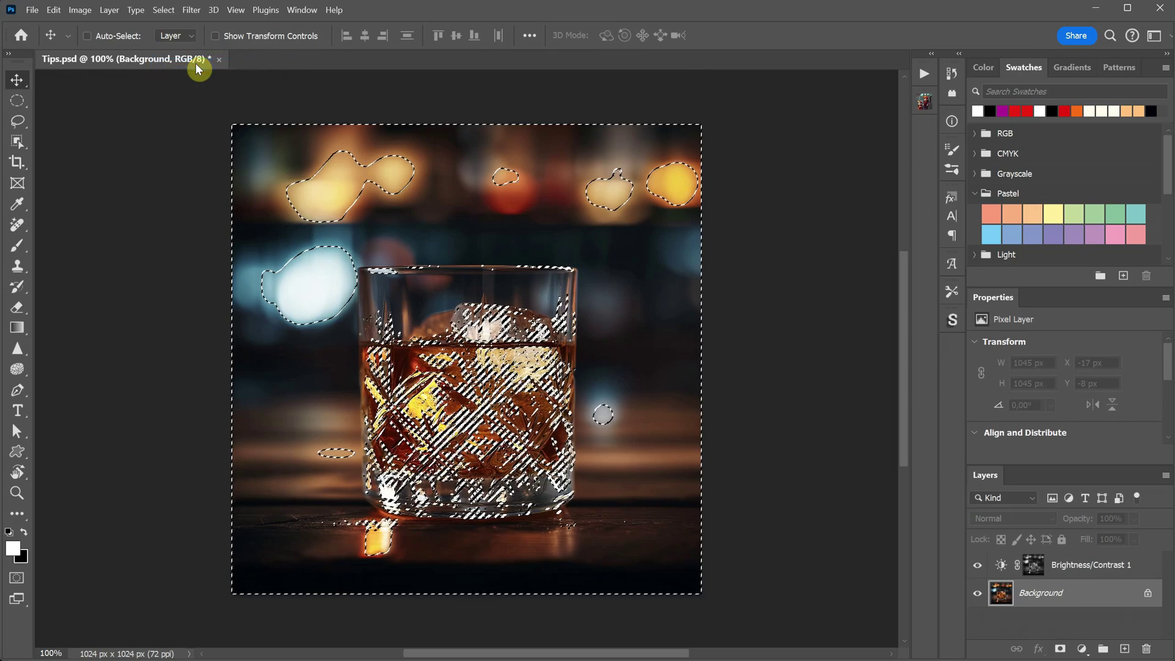
left_click(1080, 654)
left_click(1096, 447)
left_click_drag(1066, 391, 1077, 416)
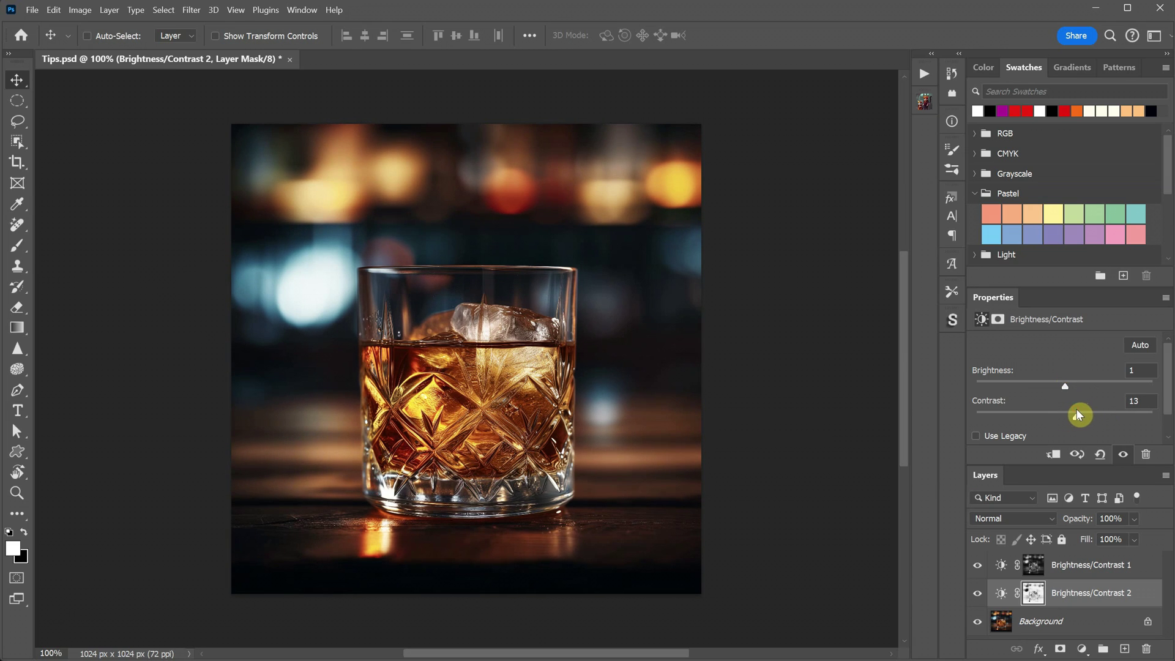
Toggle Brightness/Contrast 2's visibility to compare the image before and after.
left_click(977, 594)
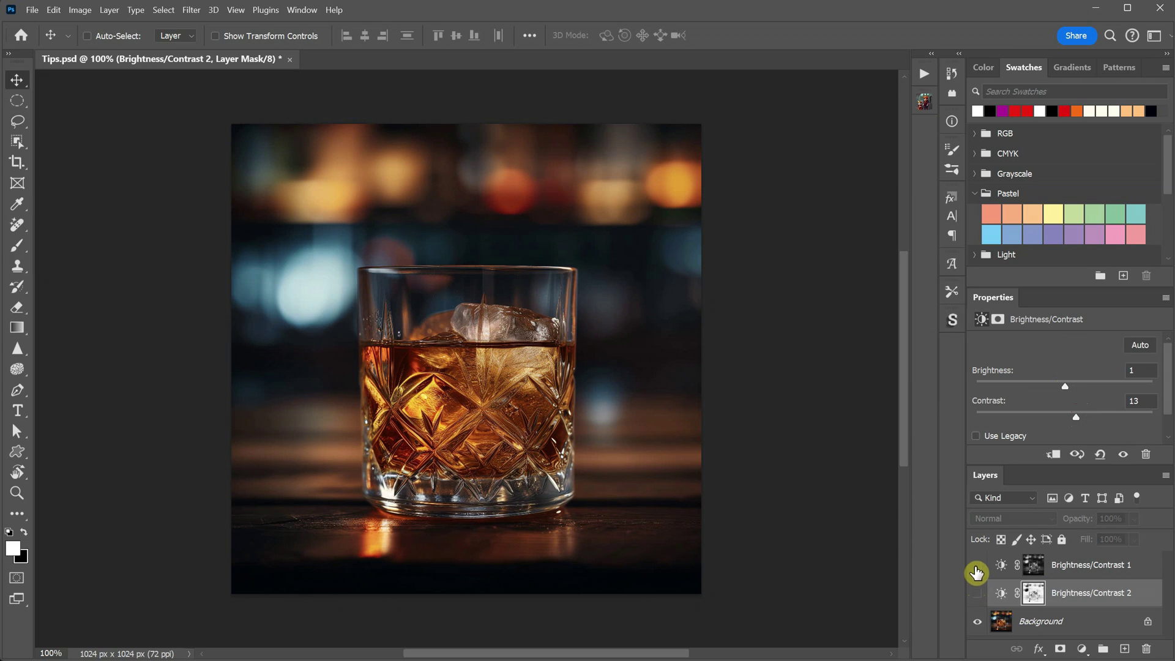
left_click(975, 593)
left_click(976, 594)
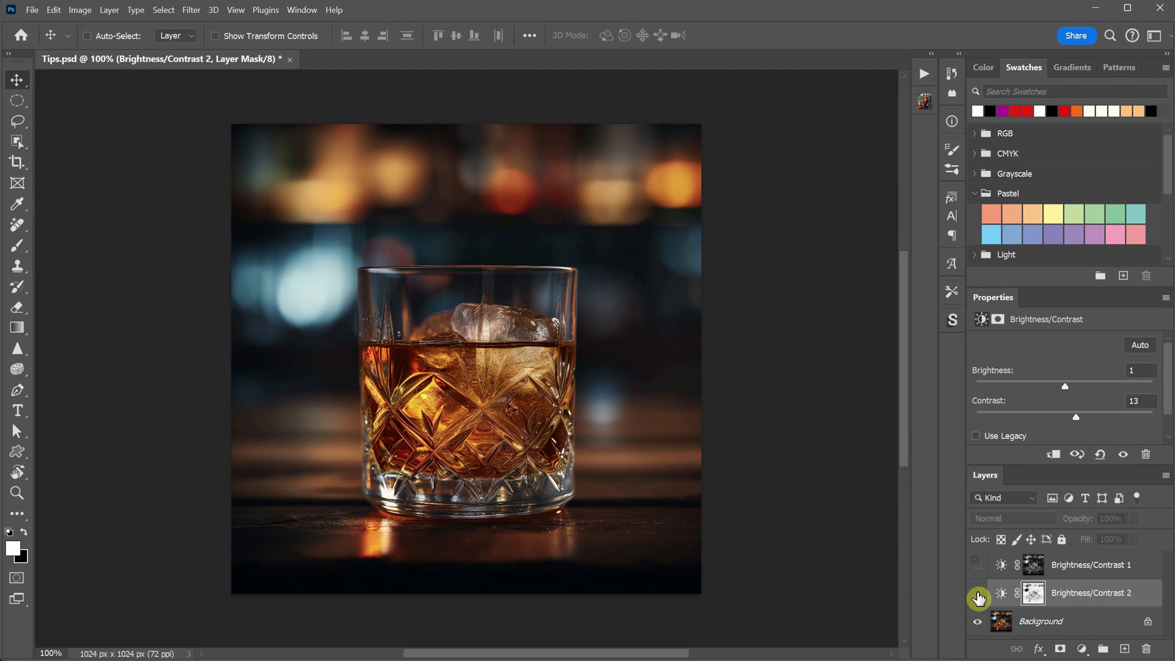
left_click(977, 593)
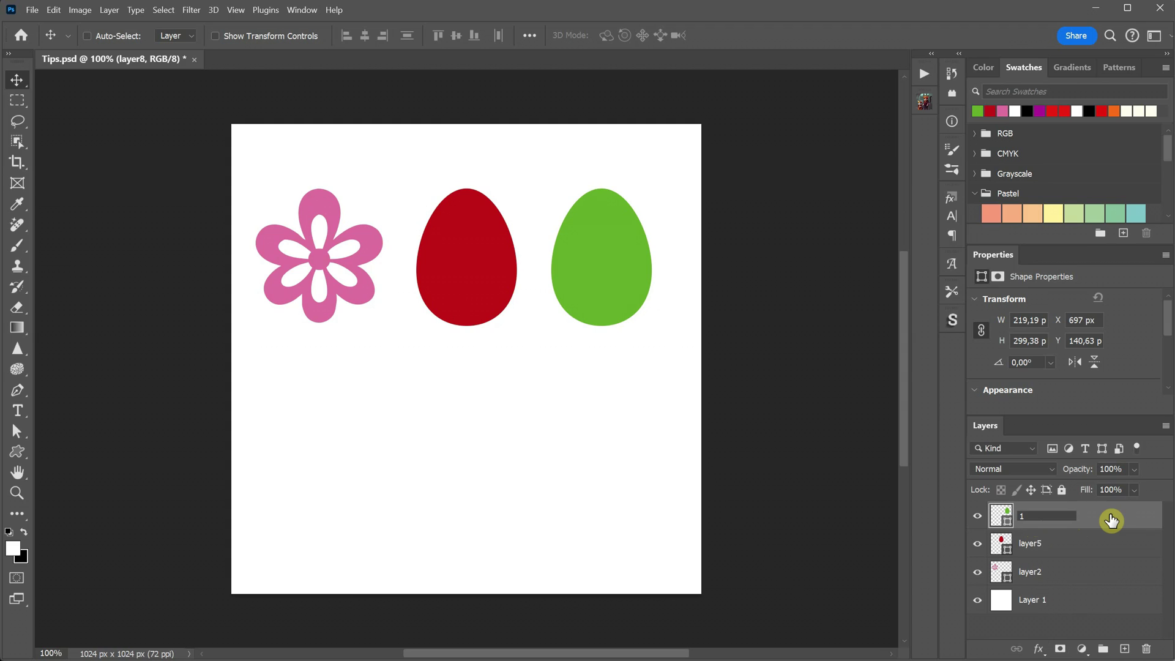
Name the layers 1 through 4, moving between layer names with Tab and Shift+Tab.
key("Tab")
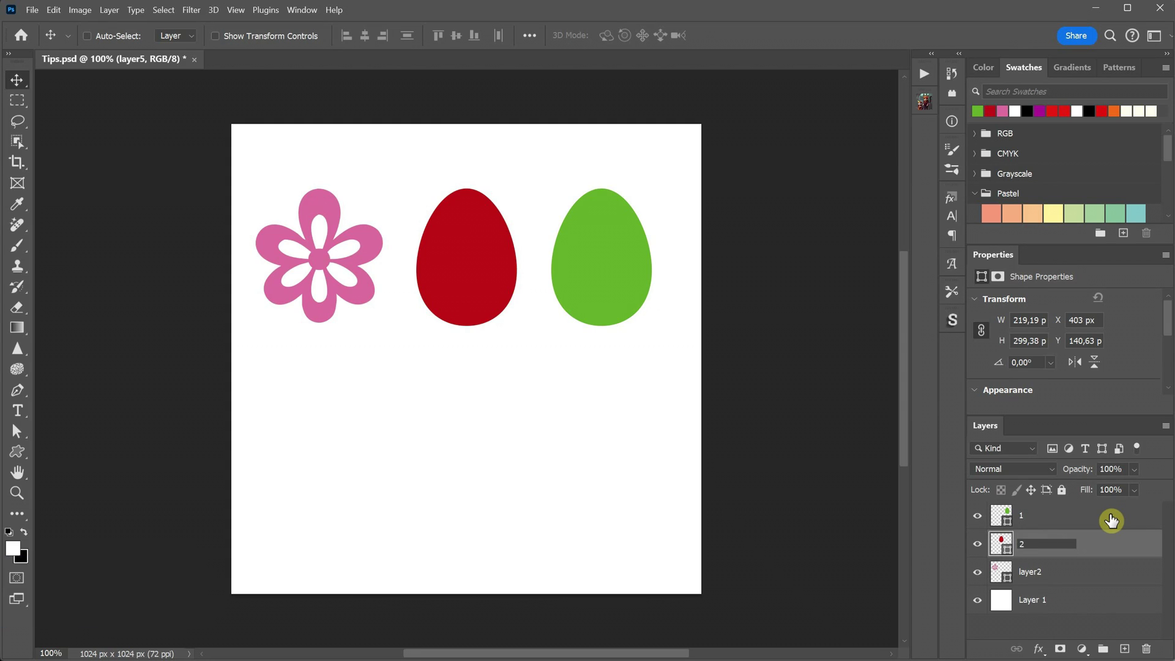
type("2")
key("Tab")
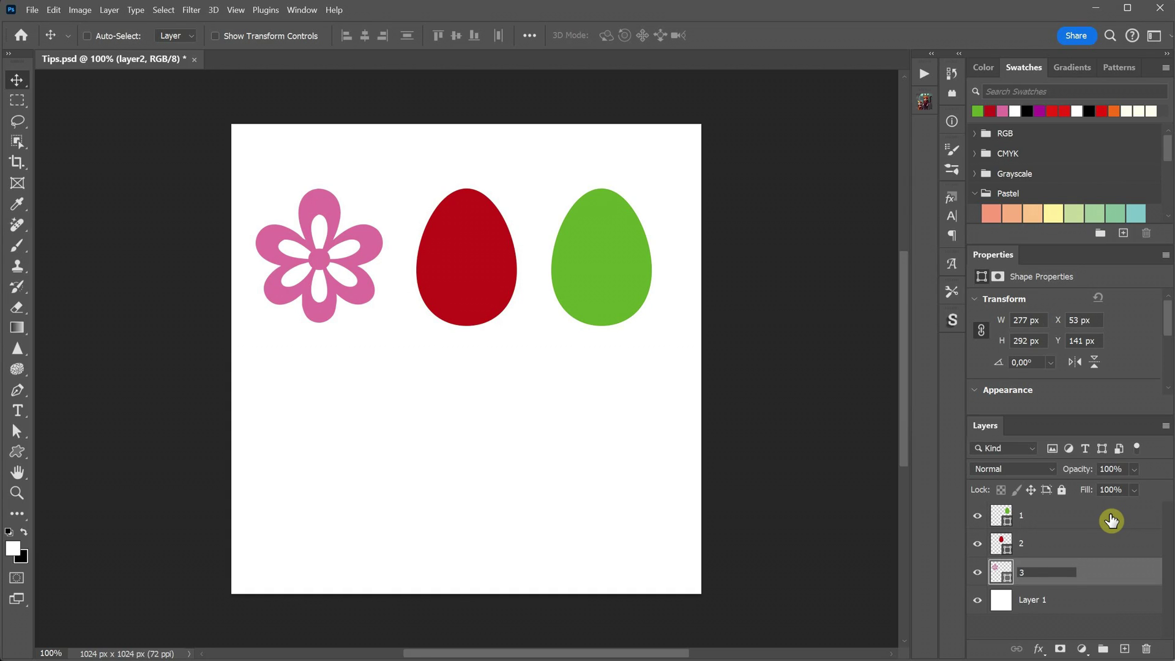
type("3")
key("shift+Tab")
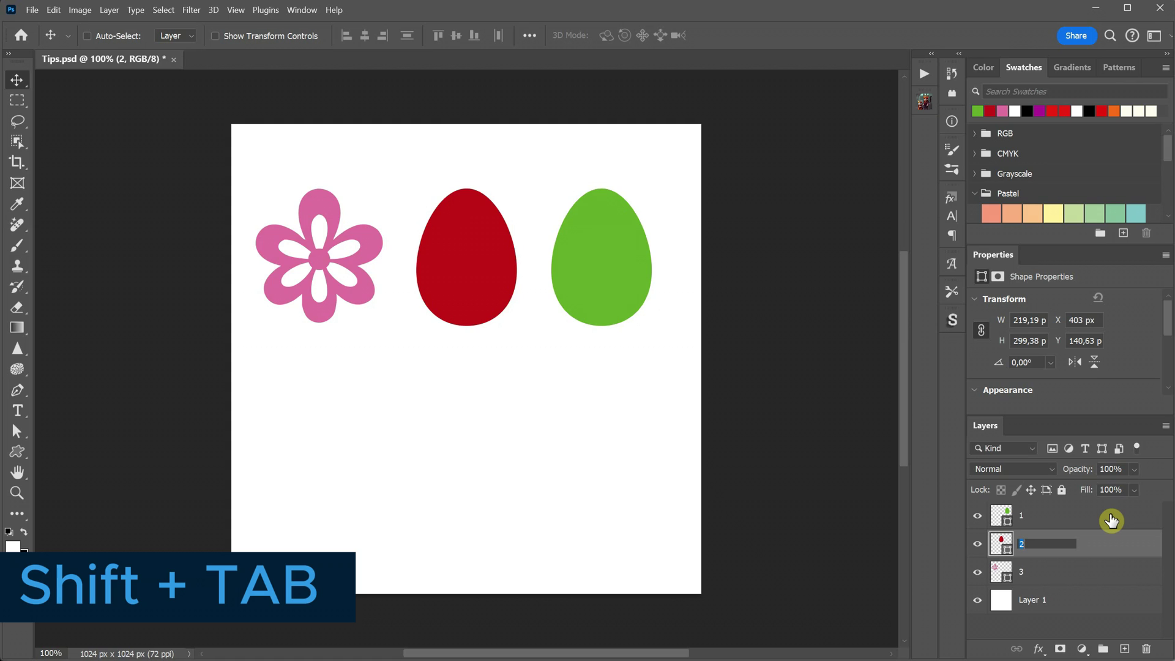
key("shift+Tab")
key("Tab")
key("Tab")
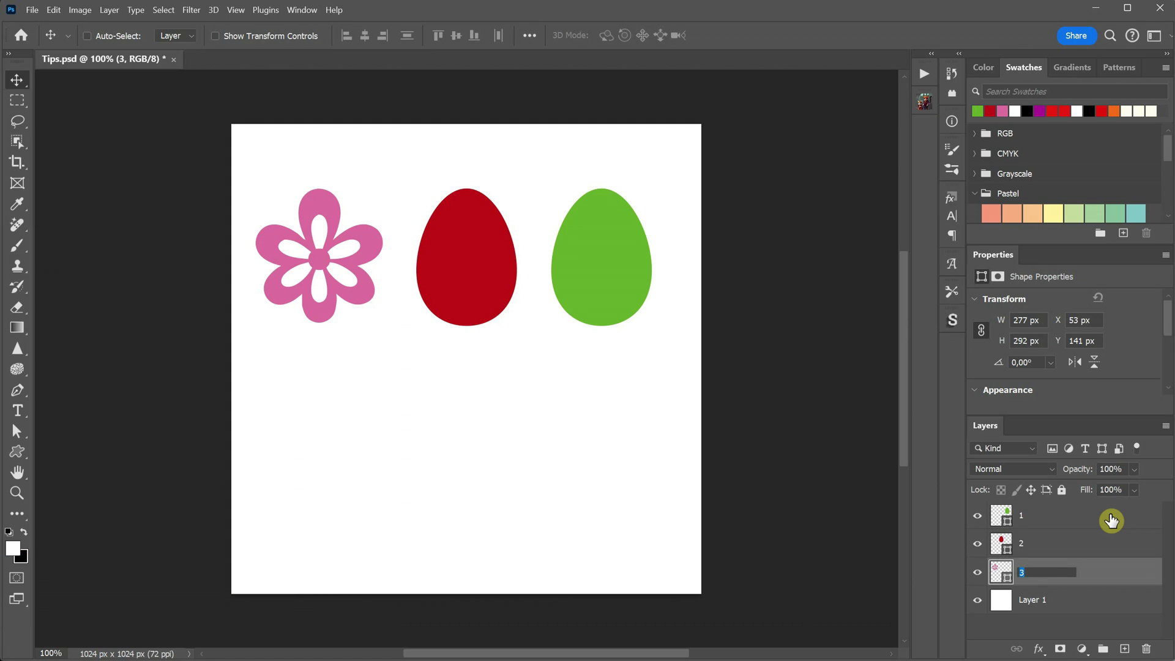
key("Tab")
type("4")
Rename the layers egg, egg red, flower and bg from top to bottom.
key("Tab")
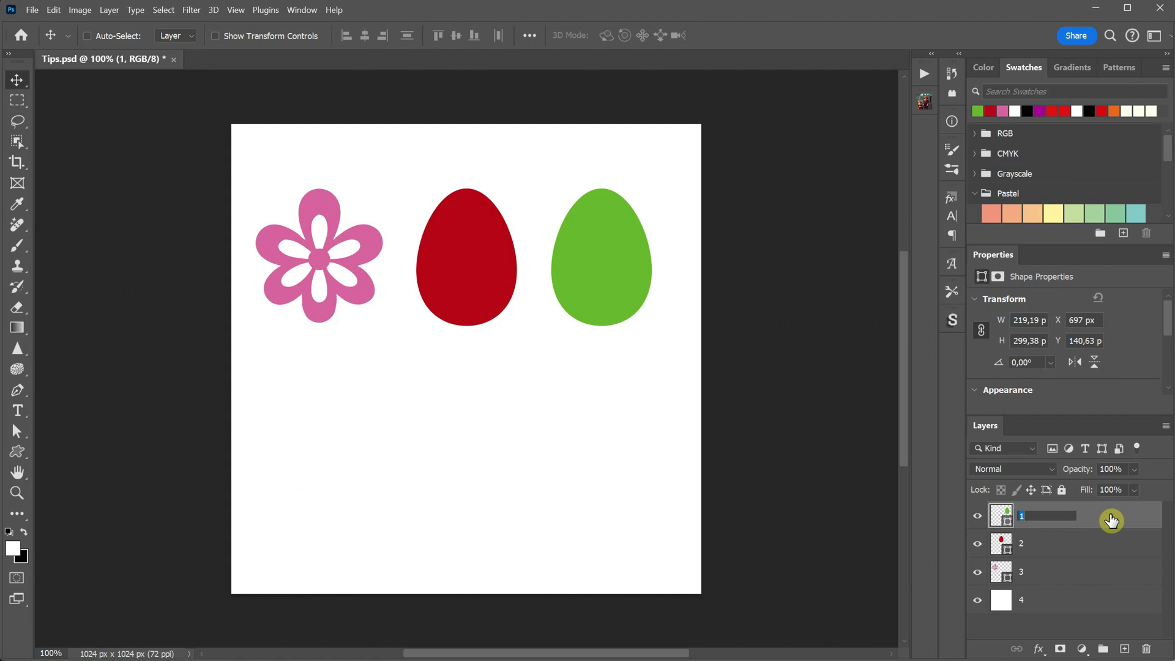
type("egg")
key("Tab")
type("egg red")
key("Tab")
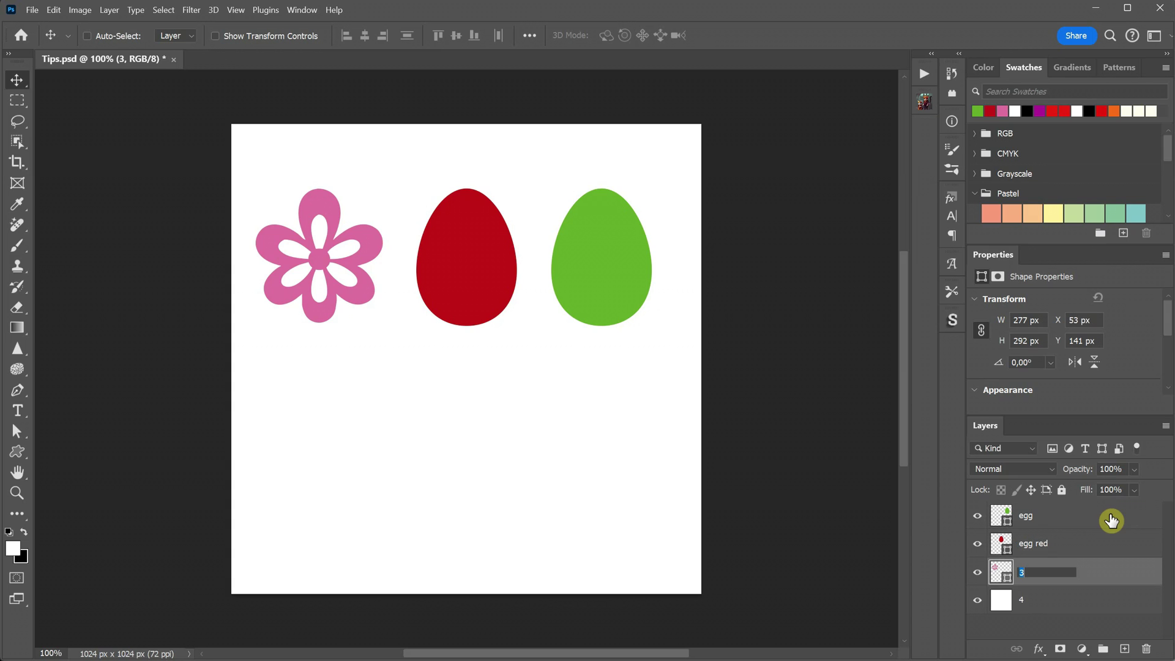
type("flower")
Rename the layers again as 1, 2, 3 and 4, starting from the egg layer.
key("Tab")
type("bg")
key("Return")
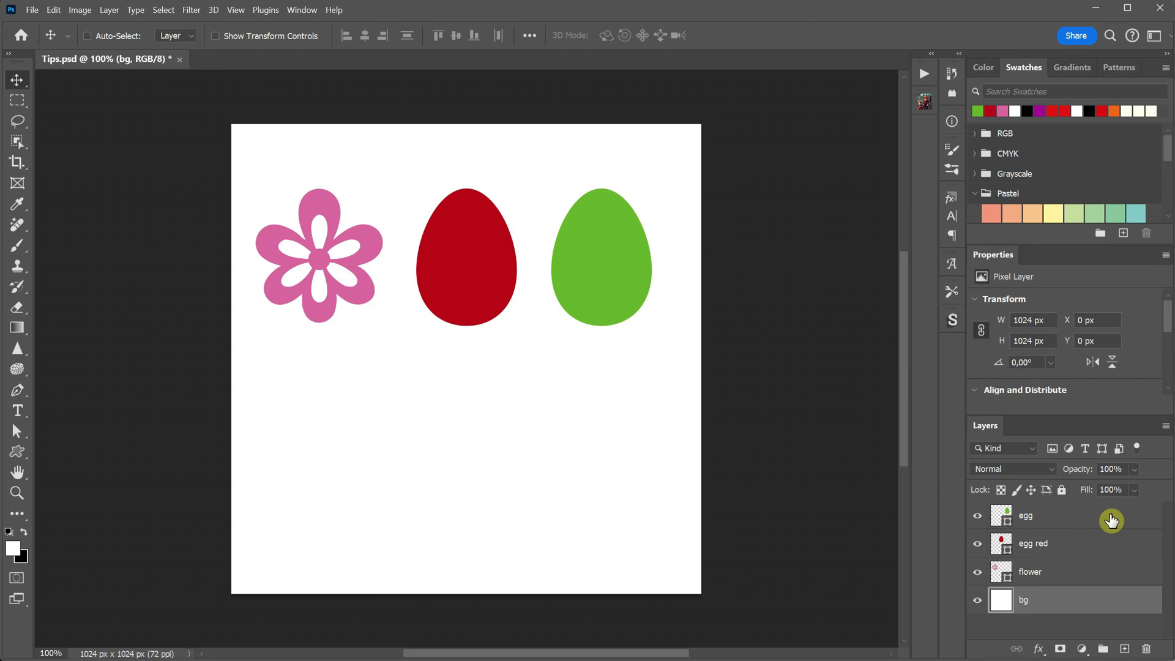
double_click(1032, 516)
type("1")
key("Tab")
type("2")
key("Tab")
type("3")
key("Tab")
type("4")
key("Return")
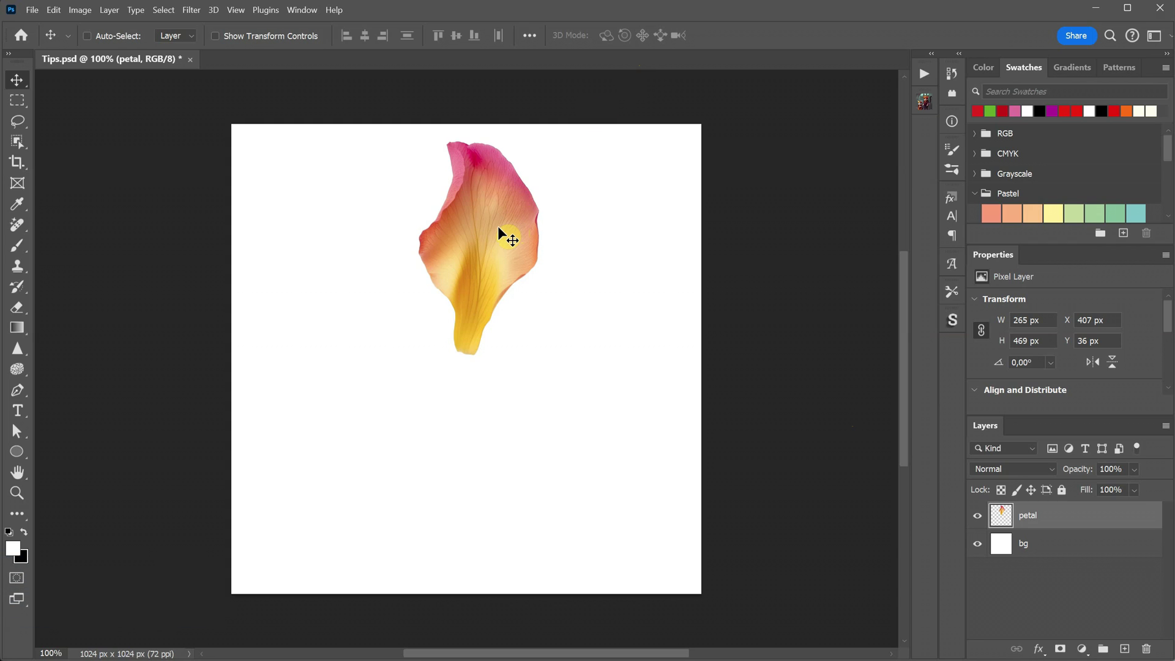
key("ctrl+t")
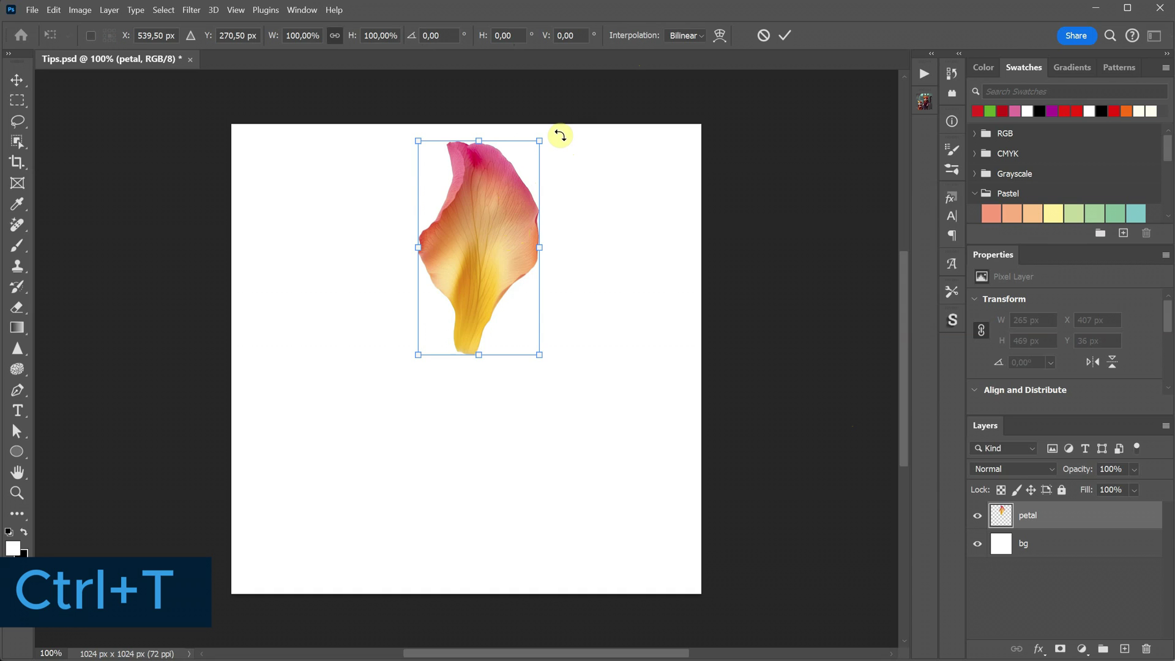
left_click_drag(560, 135, 479, 246)
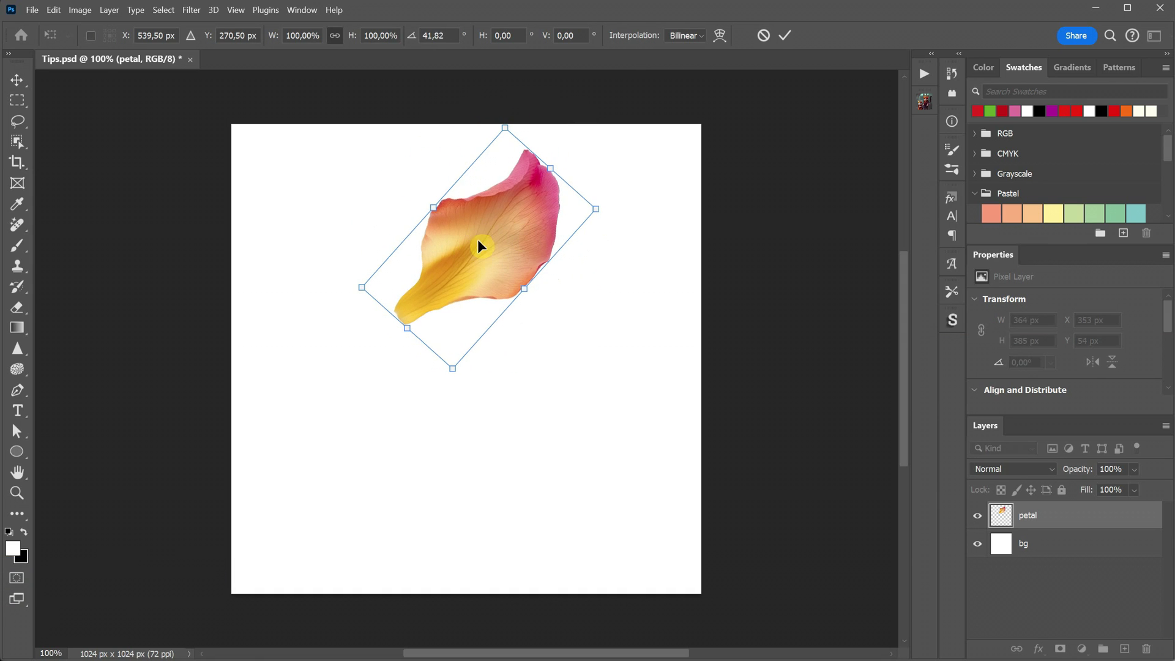
left_click(18, 80)
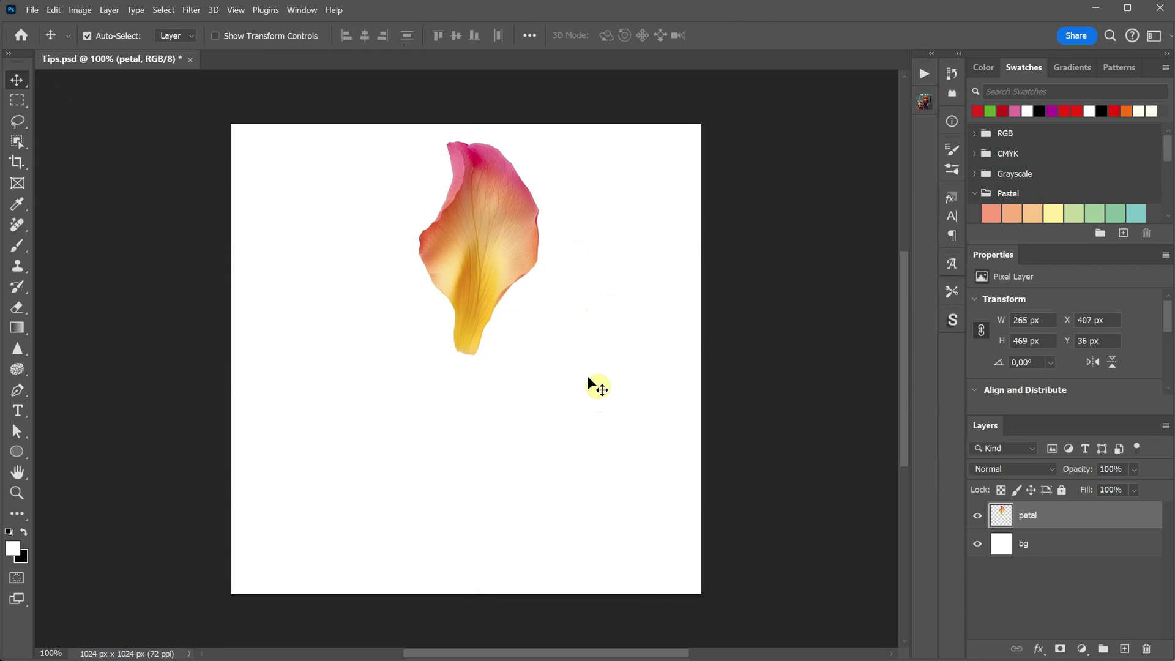
key("ctrl+t")
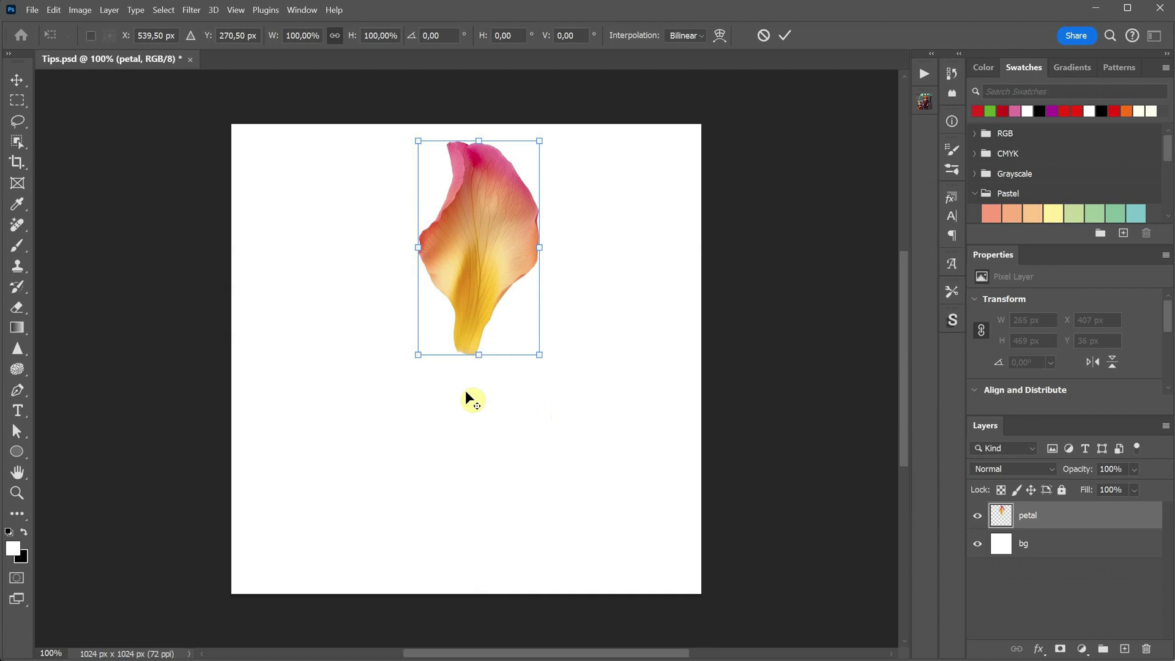
left_click(464, 426, "alt")
left_click_drag(574, 123, 493, 184)
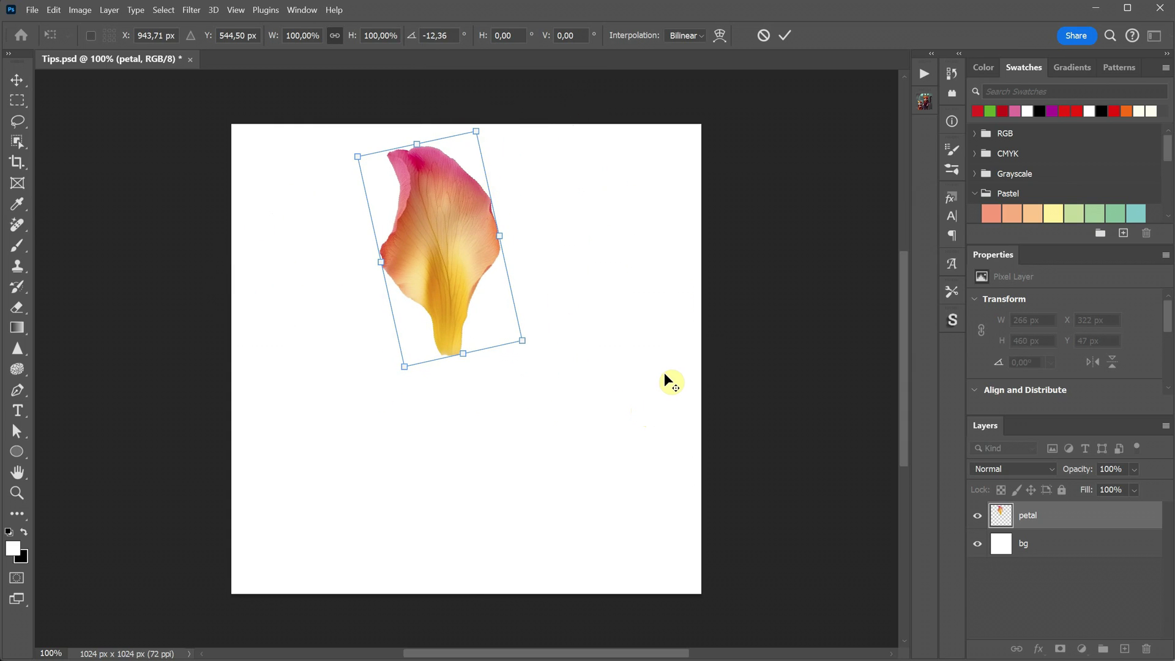
left_click_drag(569, 116, 548, 400)
left_click(240, 131, "alt")
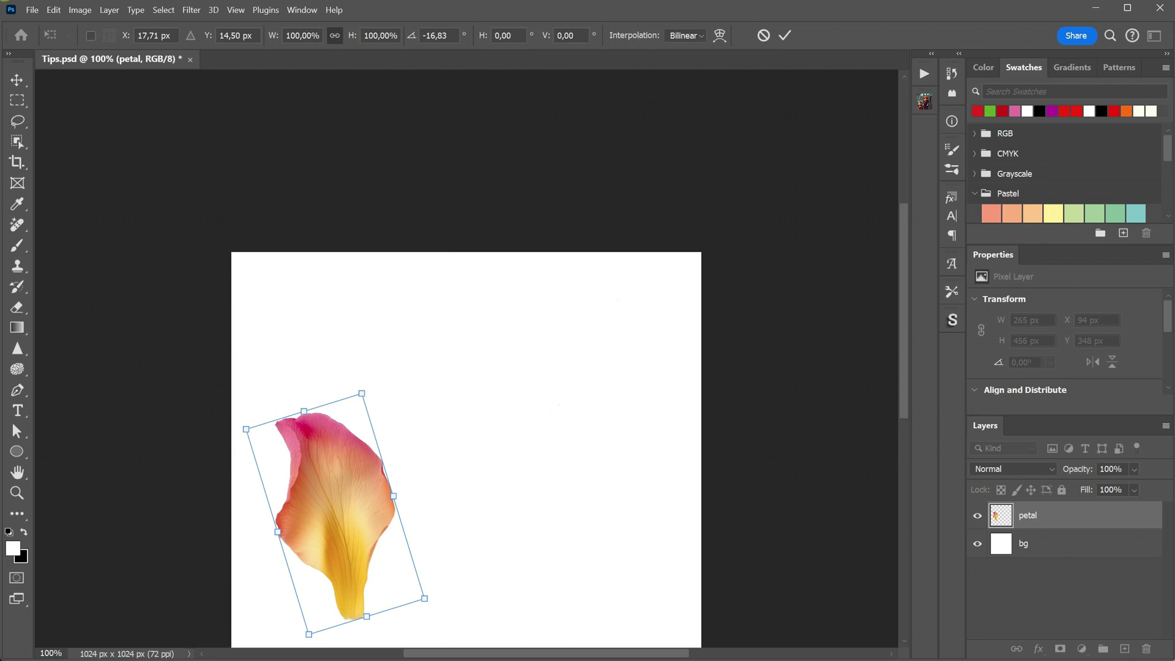
key("Escape")
key("ctrl+z")
scroll(551, 196, "down", 3)
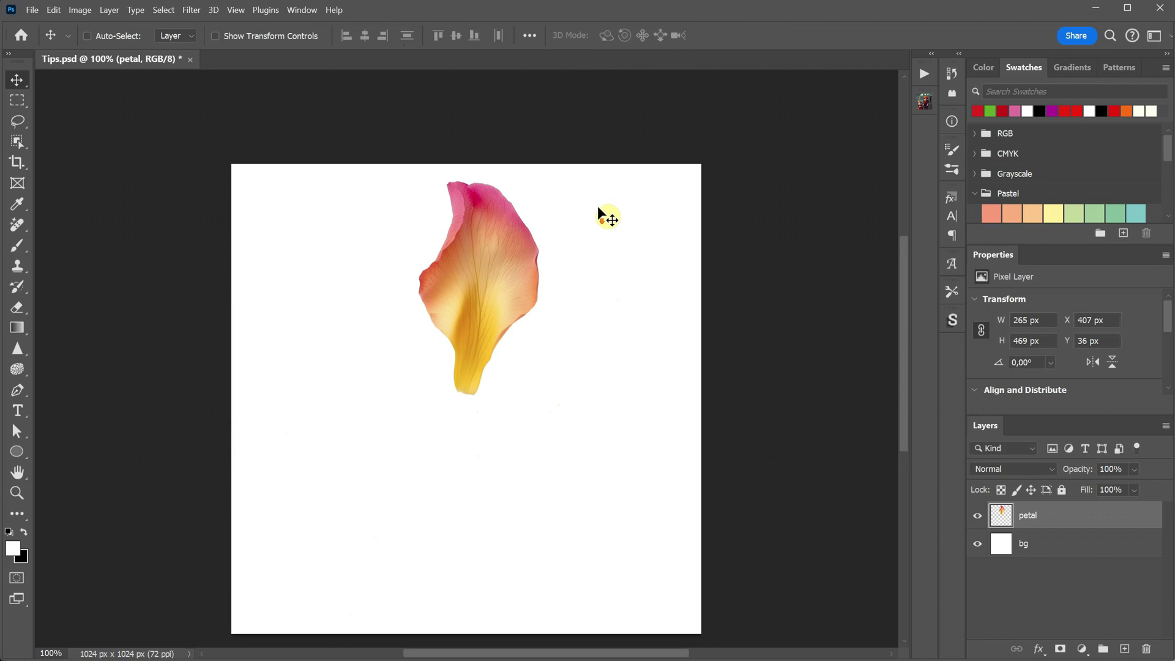
scroll(602, 195, "up", 1)
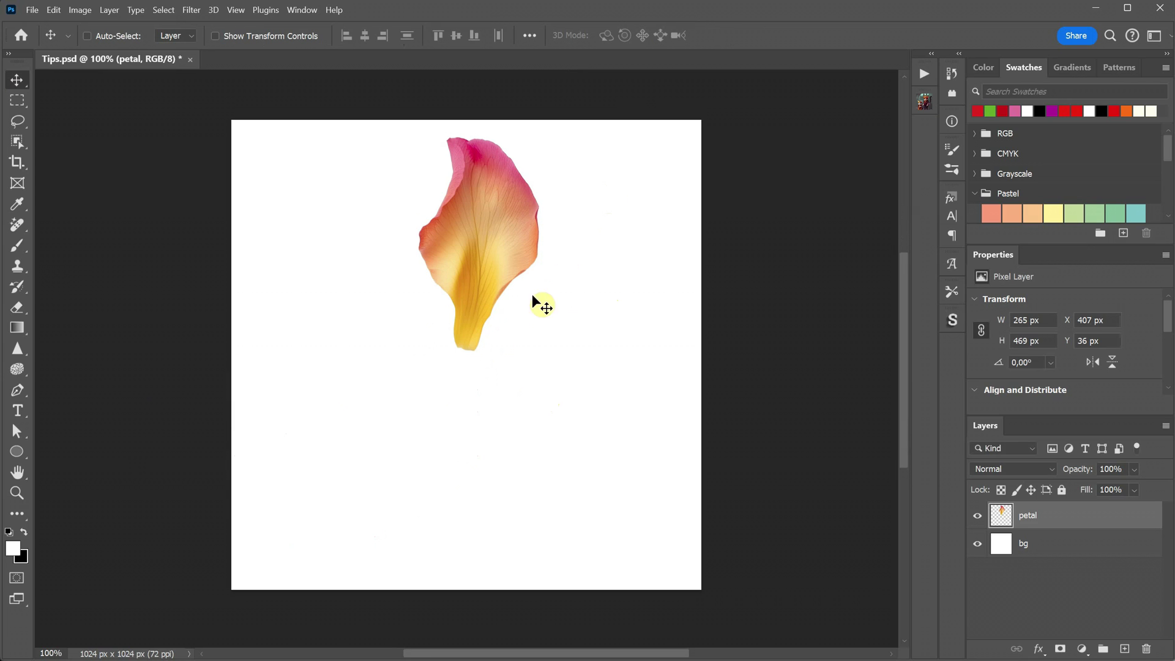
Rotate the petal about −42° around a pivot placed just below its base.
key("ctrl+t")
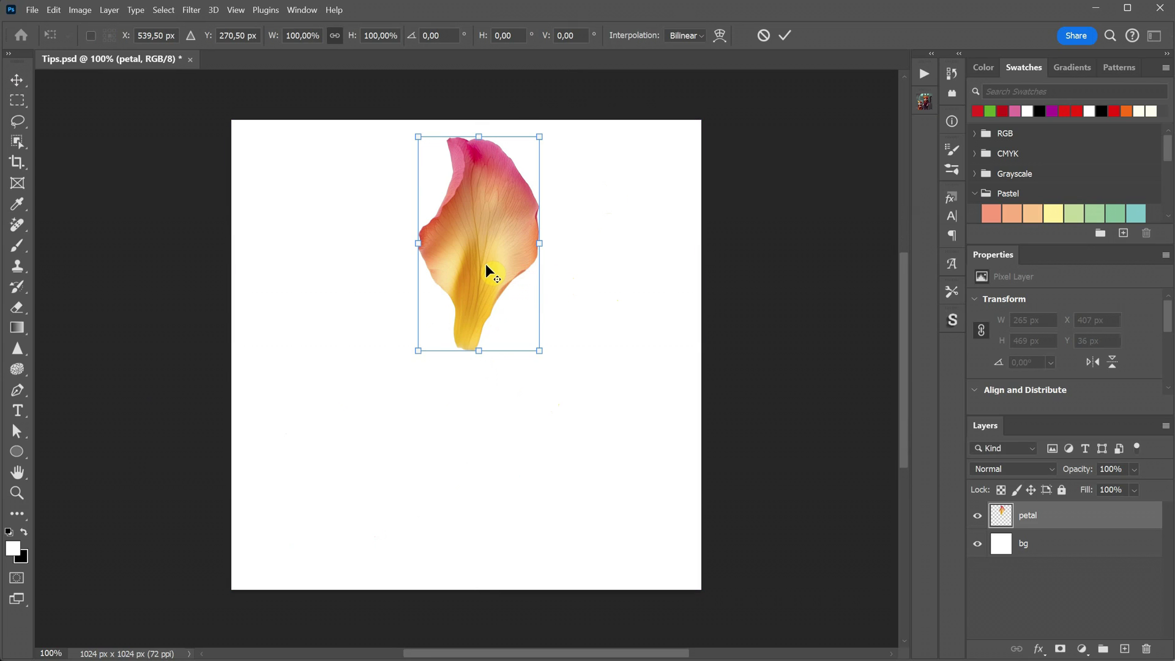
left_click_drag(486, 265, 470, 365)
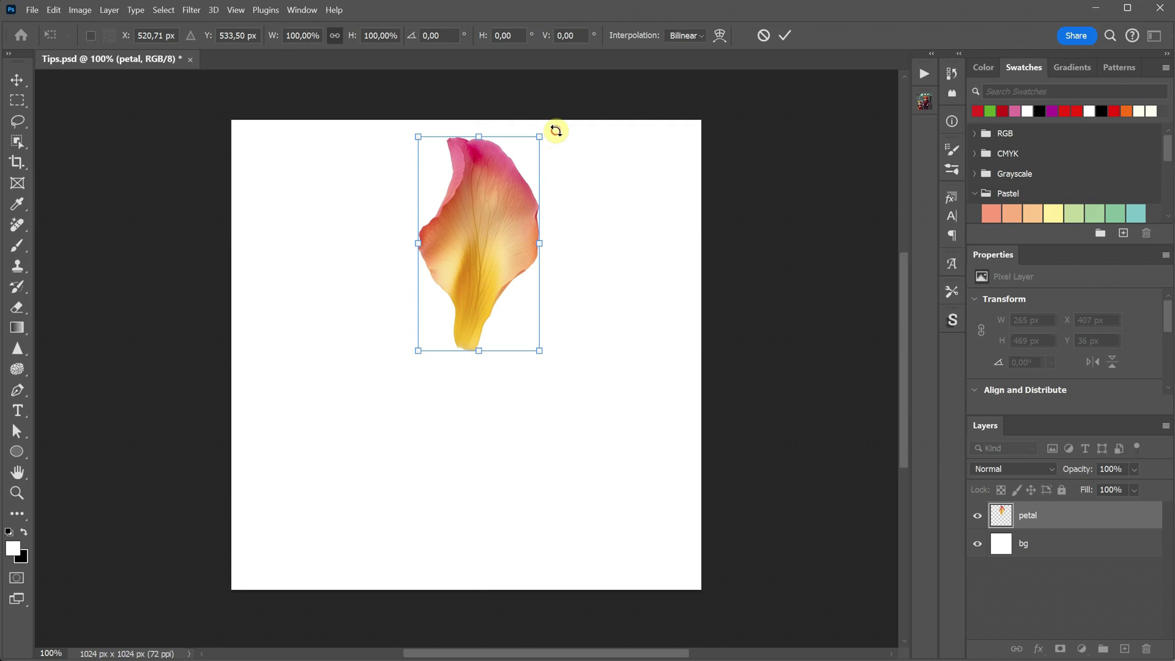
left_click_drag(553, 129, 378, 140)
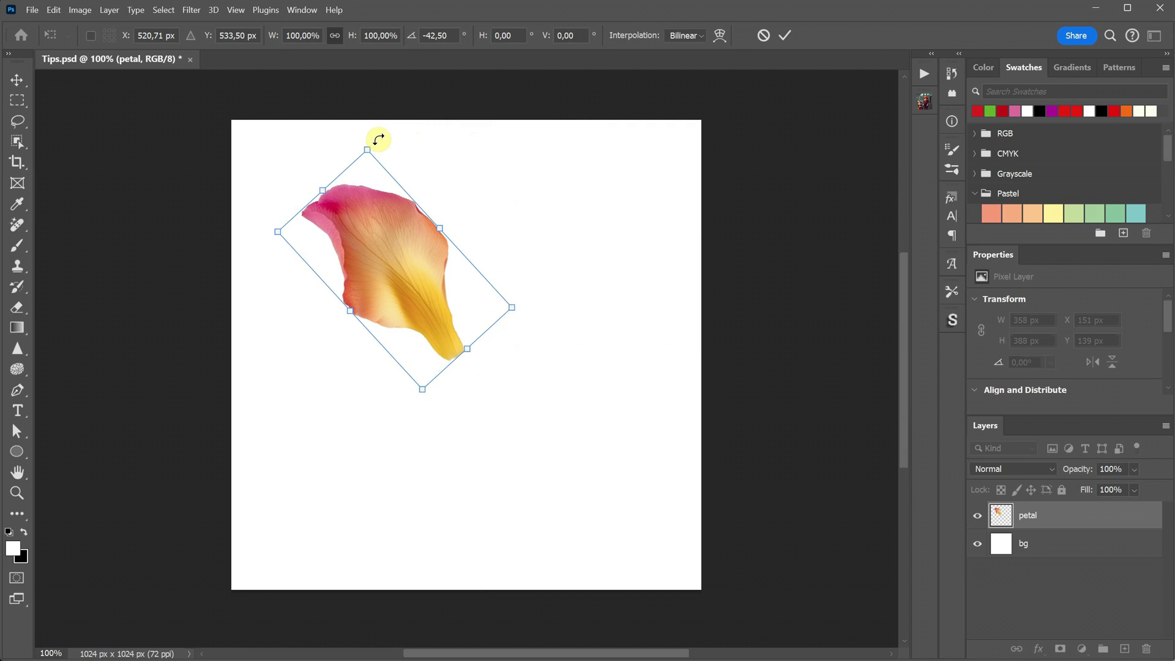
key("Return")
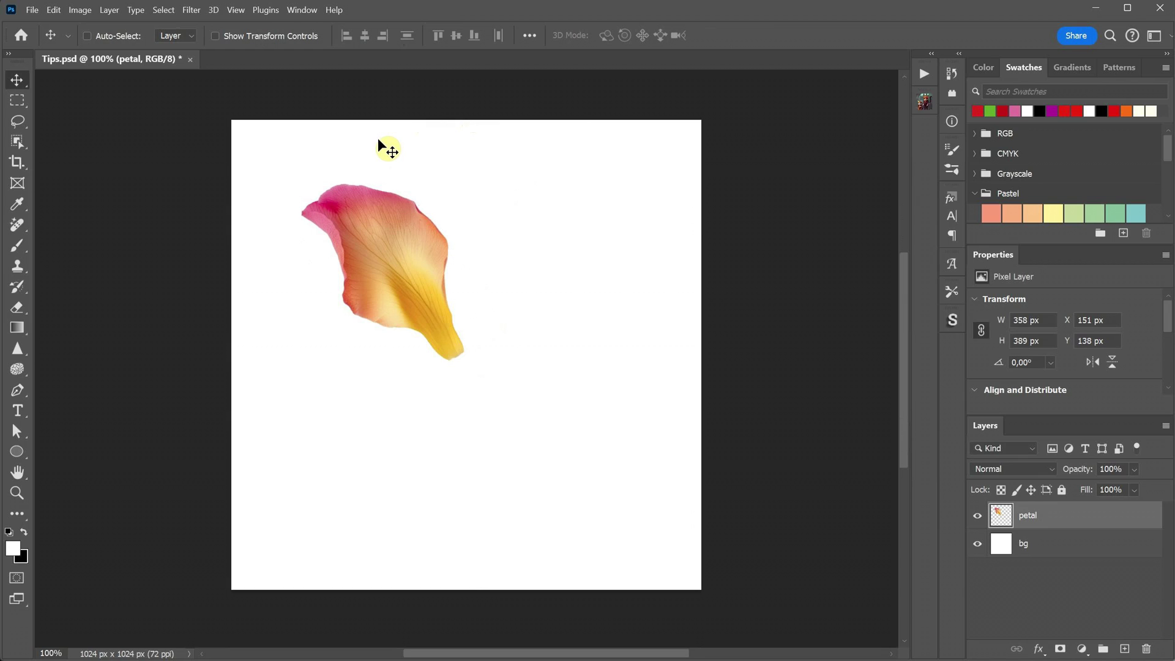
Repeat the last rotation on new petal copies until 32 copies ring the white centre.
key("ctrl")
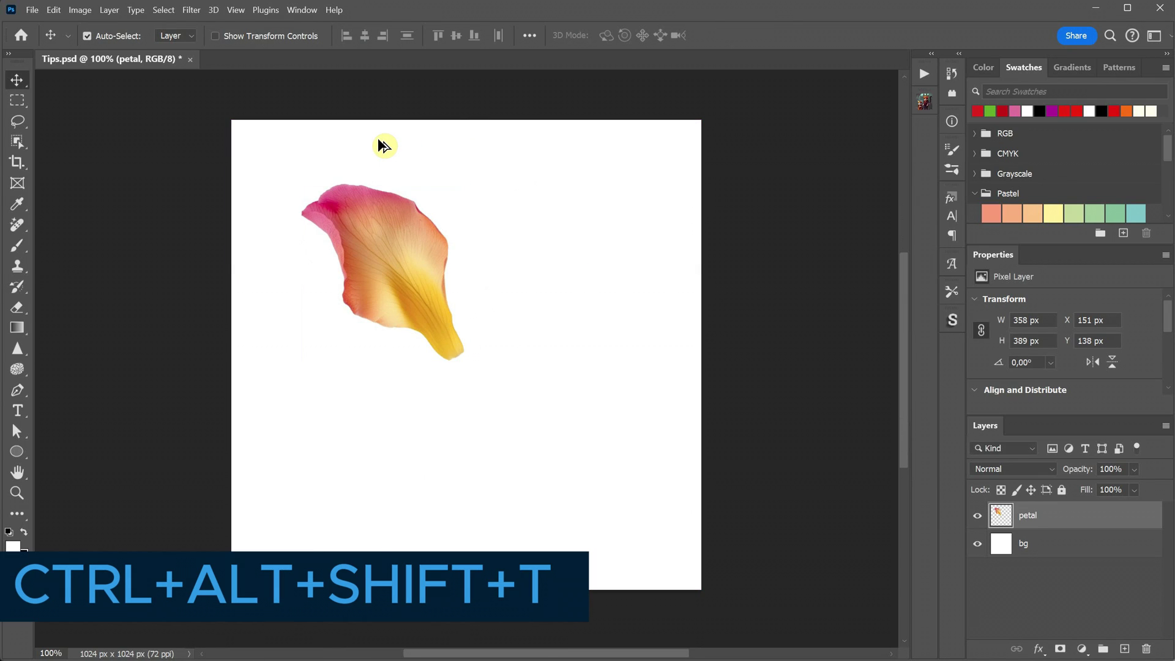
key("ctrl+alt+shift+t")
key("ctrl+alt+shift+t")
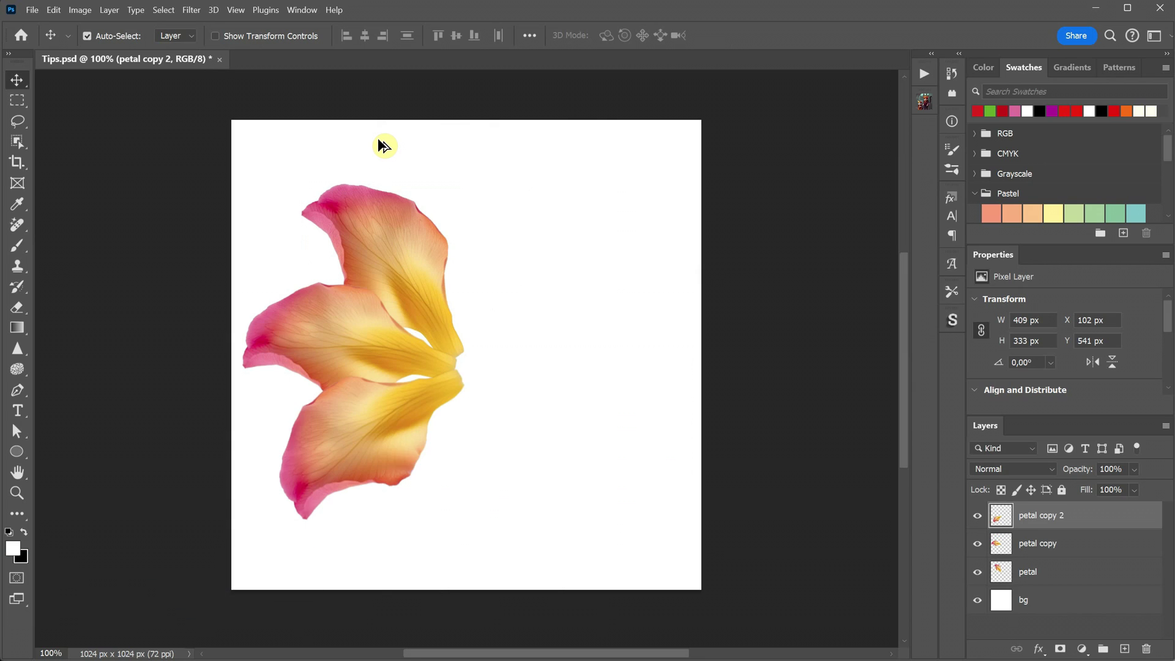
key("ctrl+alt+shift+t")
key("ctrl+alt+shift+t")
key("ctrl+alt+shift+t")
key("ctrl+alt+shift+t")
key("ctrl+alt+shift+t")
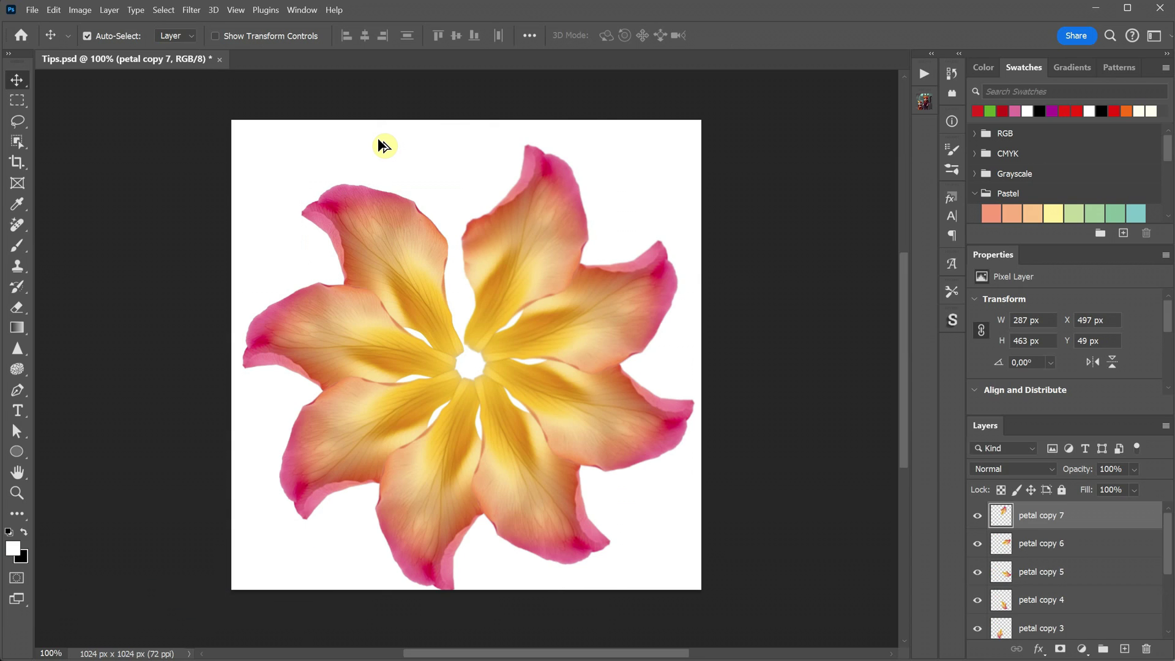
key("ctrl+alt+shift+t")
key("ctrl+alt+shift+t")
key("ctrl+alt+shift+t")
key("ctrl+alt+shift+t")
key("ctrl+alt+shift+t")
key("ctrl+alt+shift+t")
key("ctrl+alt+shift+t")
key("ctrl+alt+shift+t")
key("ctrl+alt+shift+t")
key("ctrl+alt+shift+t")
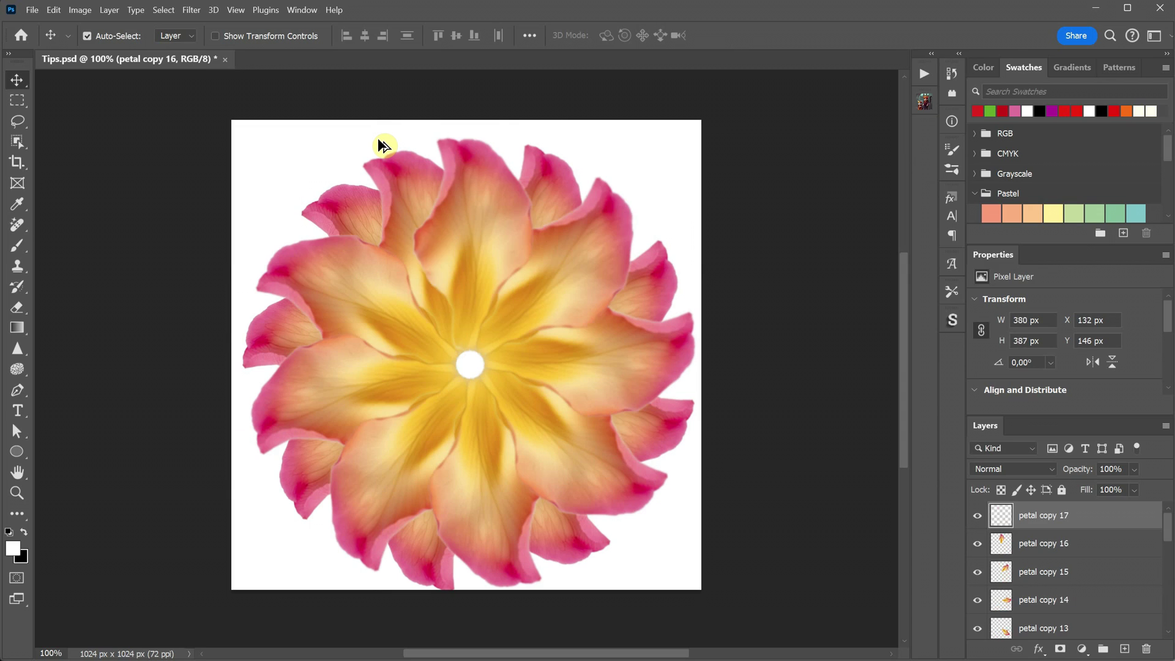
key("ctrl+alt+shift+t")
key("ctrl+alt+shift+t")
key("ctrl+alt+shift+t")
key("ctrl+alt+shift+t")
key("ctrl+alt+shift+t")
key("ctrl+alt+shift+t")
key("ctrl+alt+shift+t")
key("ctrl+alt+shift+t")
key("ctrl+alt+shift+t")
key("ctrl+alt+shift+t")
key("ctrl+alt+shift+t")
key("ctrl+alt+shift+t")
key("ctrl+alt+shift+t")
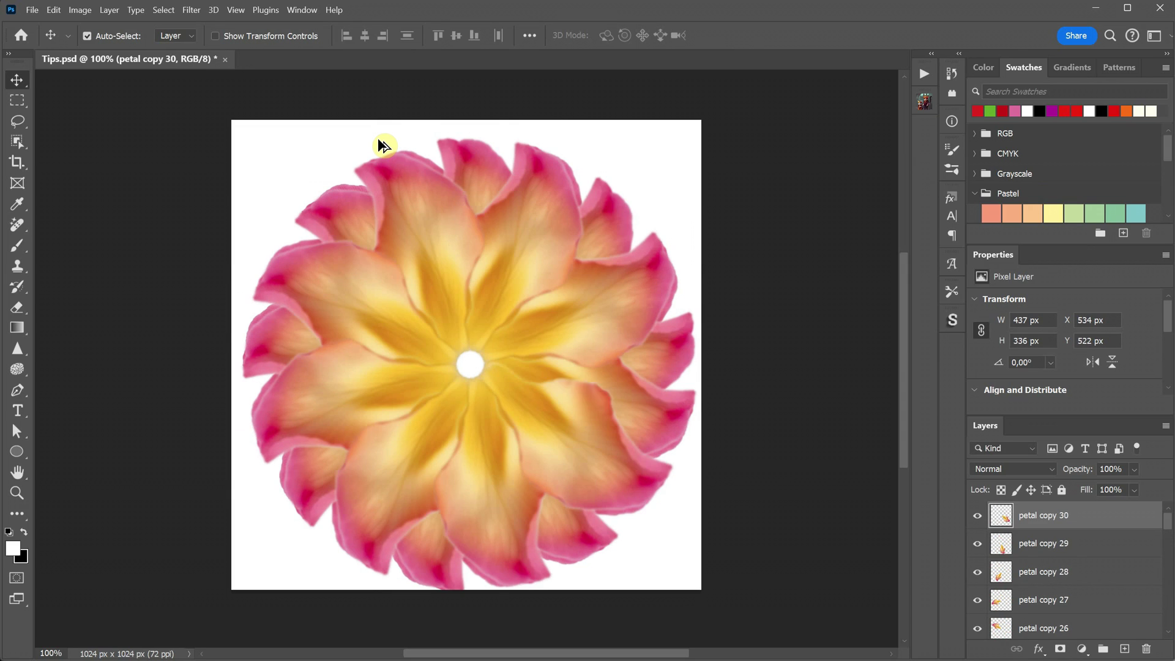
key("ctrl+alt+shift+t")
key("ctrl+alt+shift+t")
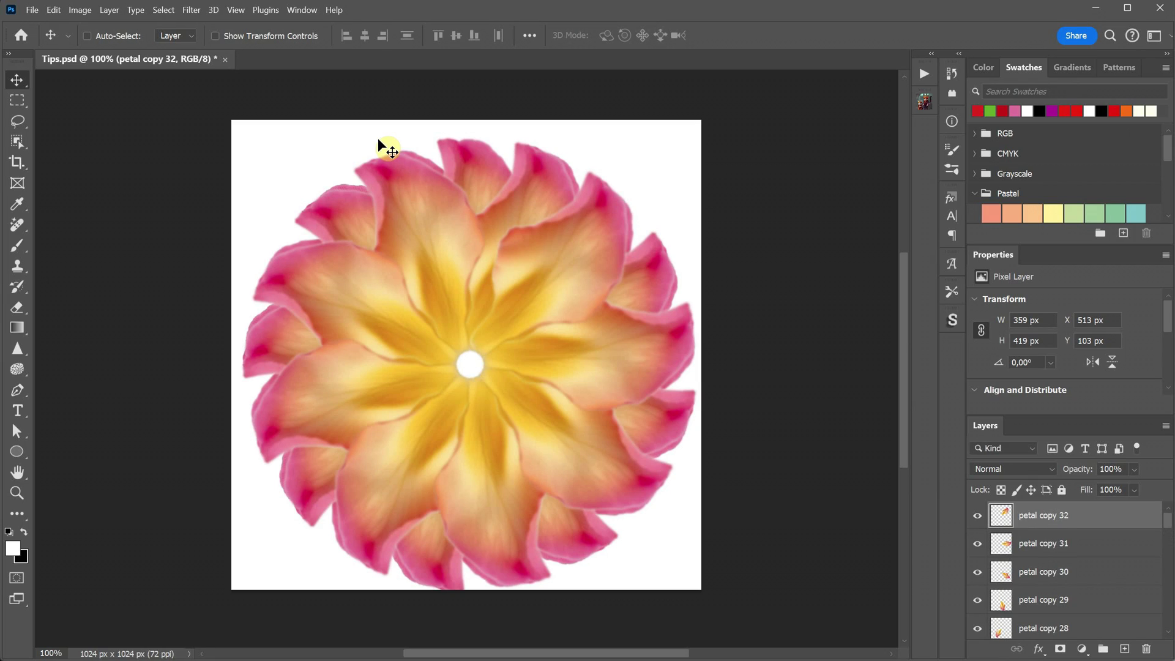
Delete all the duplicated petal copy layers, leaving the original petal.
scroll(1089, 543, "down", 5)
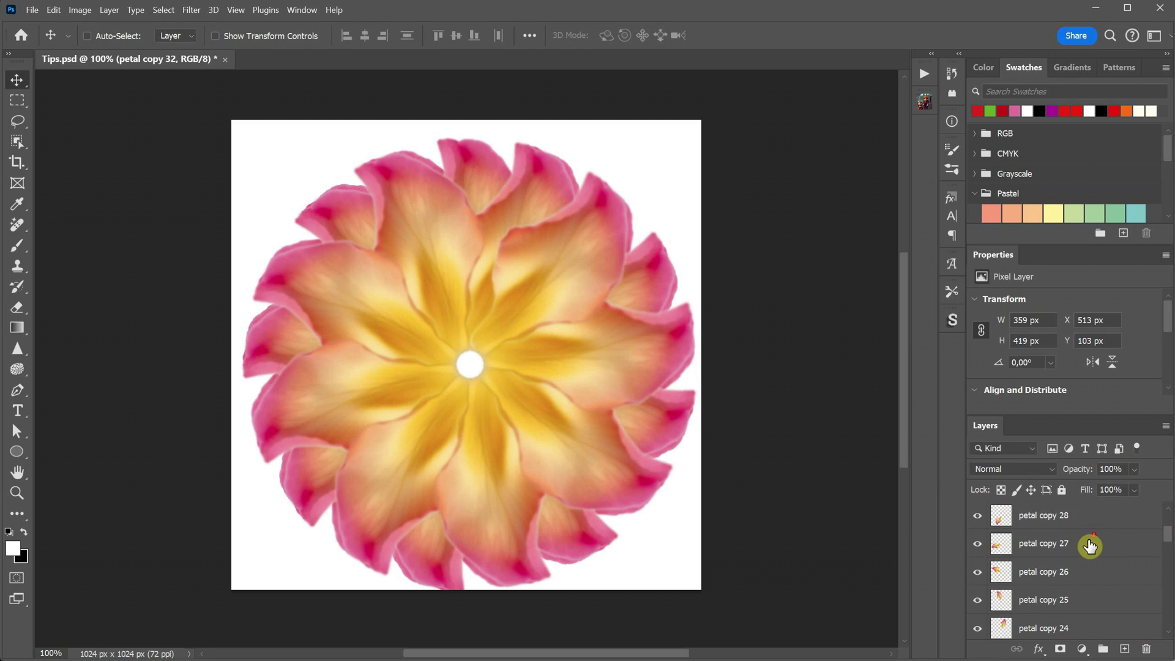
scroll(1088, 554, "down", 6)
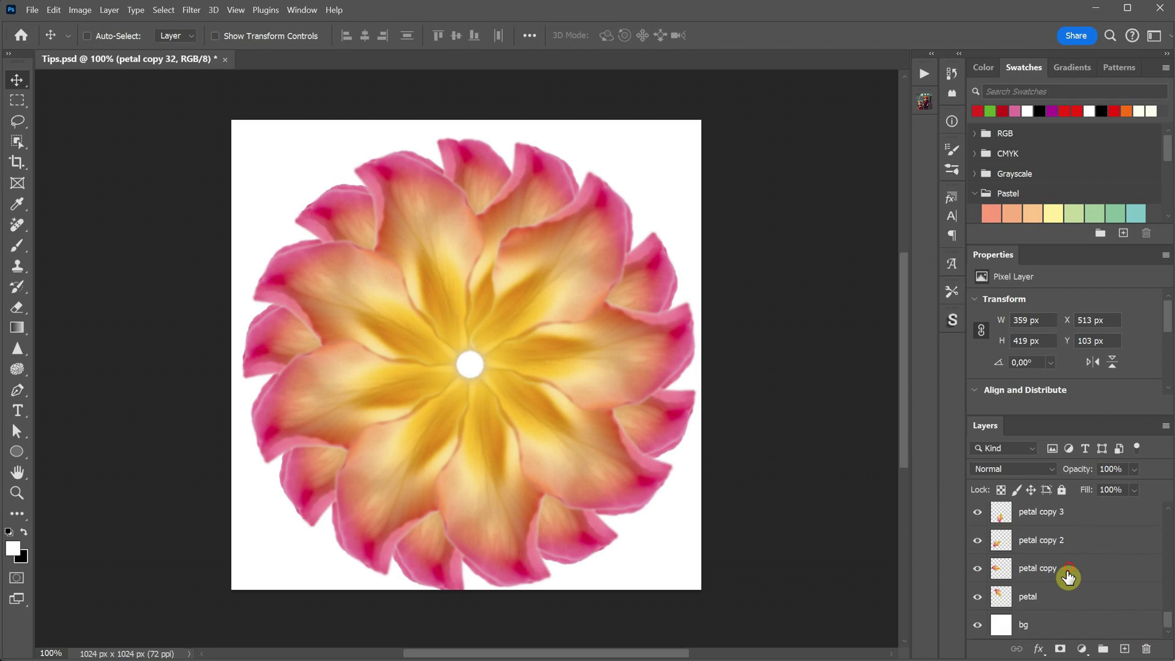
left_click(1071, 569, "shift")
key("Delete")
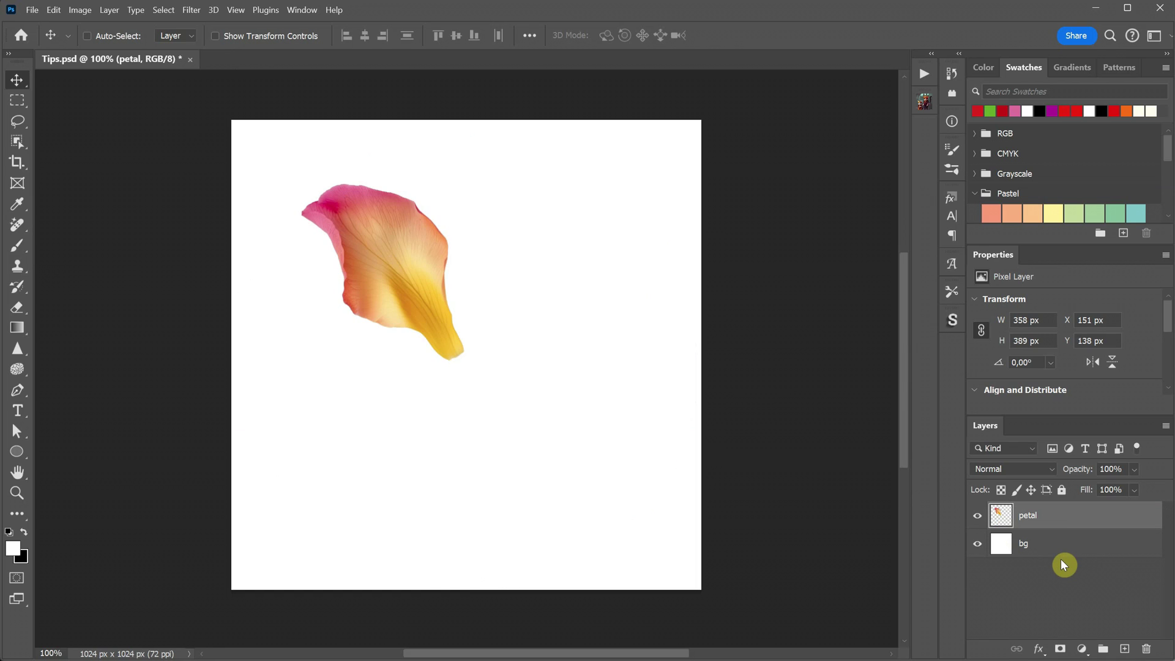
Convert the petal layer to a smart object and rotate it −30° around the pivot.
right_click(1041, 517)
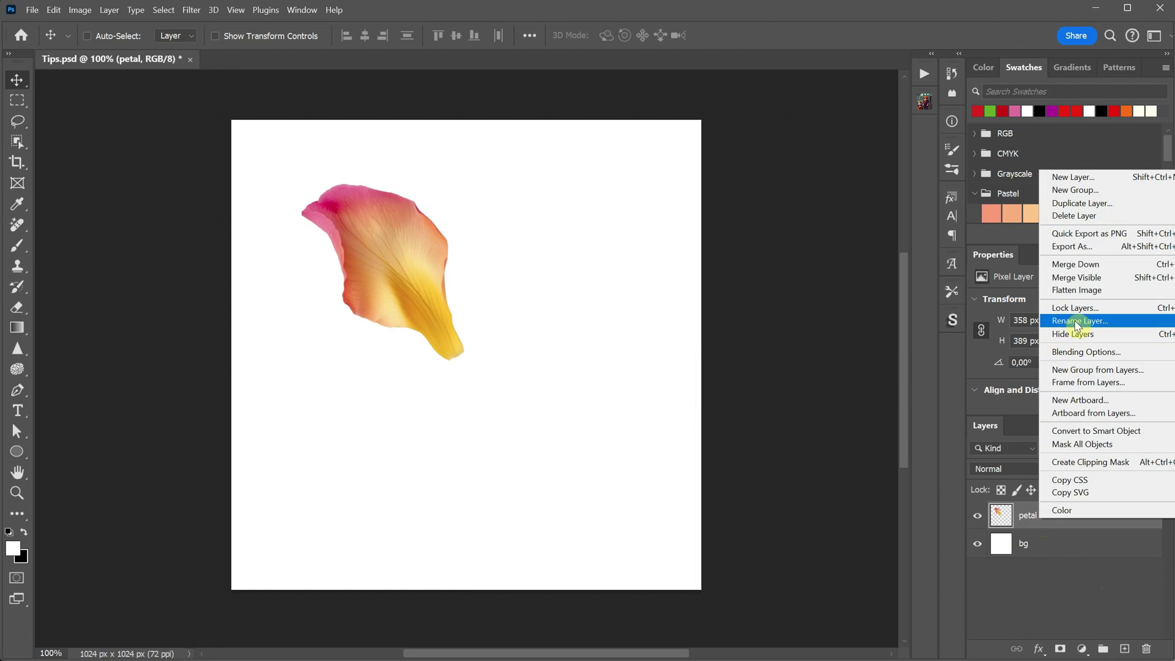
left_click(1099, 431)
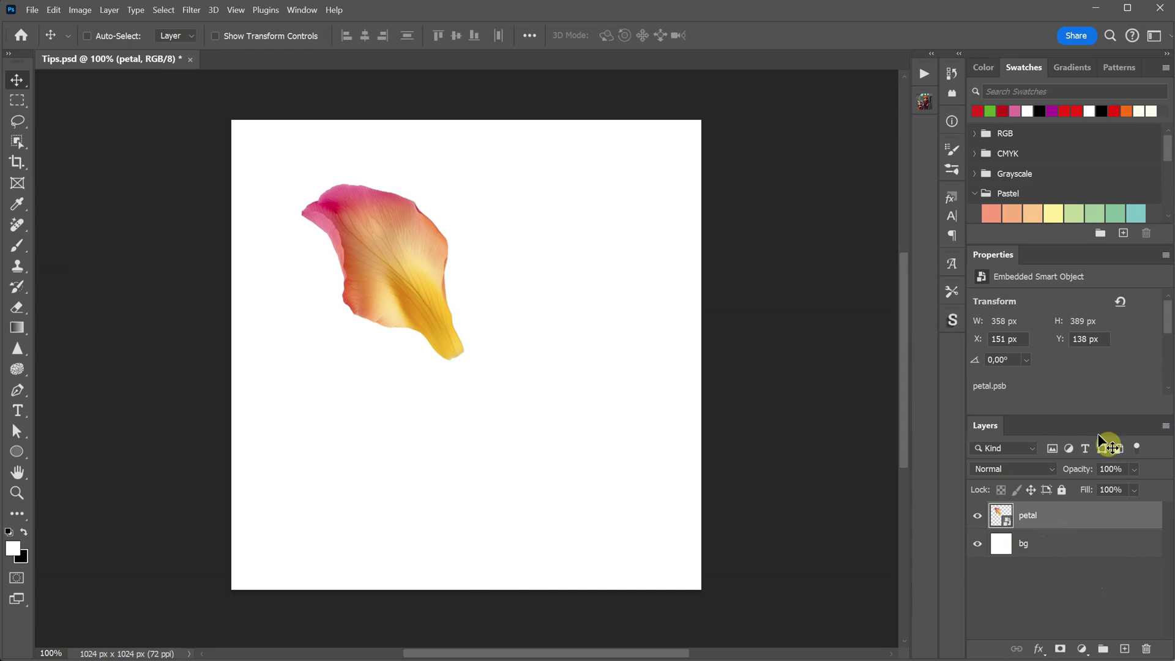
key("ctrl+t")
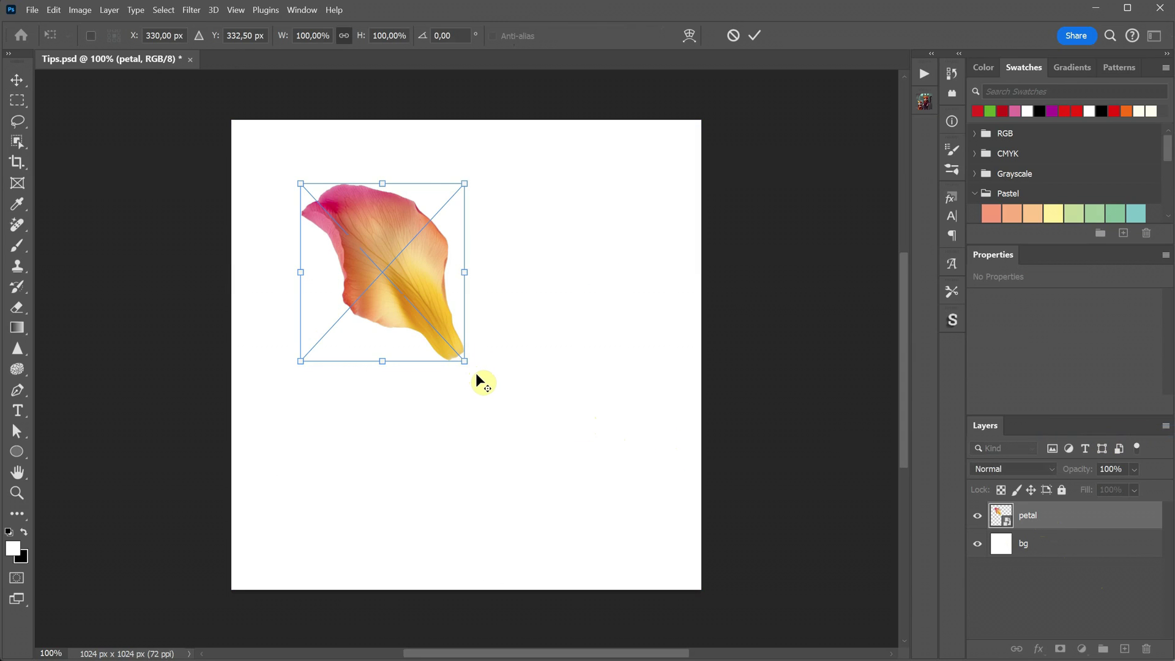
left_click_drag(512, 174, 399, 182)
key("Return")
Repeat the duplicate-and-rotate to circle smart-object petals into a full 45-petal flower.
key("ctrl+alt+shift+t")
key("ctrl+alt+shift+t")
key("ctrl+alt+shift+t")
key("ctrl+alt+shift+t")
key("ctrl+alt+shift+t")
key("ctrl+alt+shift+t")
key("ctrl+alt+shift+t")
key("ctrl+alt+shift+t")
key("ctrl+alt+shift+t")
key("ctrl+alt+shift+t")
key("ctrl+alt+shift+t")
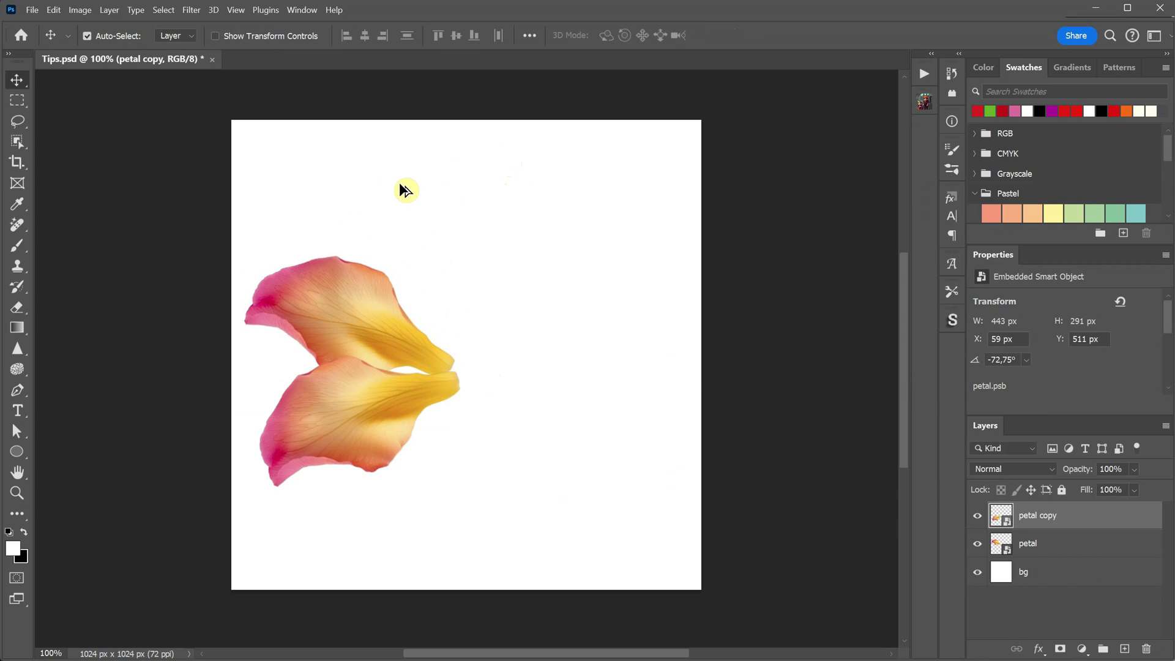
key("ctrl+alt+shift+t")
key("ctrl+alt+shift+t")
key("ctrl+alt+shift+t")
key("ctrl+alt+shift+t")
key("ctrl+alt+shift+t")
key("ctrl+alt+shift+t")
key("ctrl+alt+shift+t")
key("ctrl+alt+shift+t")
key("ctrl+alt+shift+t")
key("ctrl+alt+shift+t")
key("ctrl+alt+shift+t")
key("ctrl+alt+shift+t")
key("ctrl+alt+shift+t")
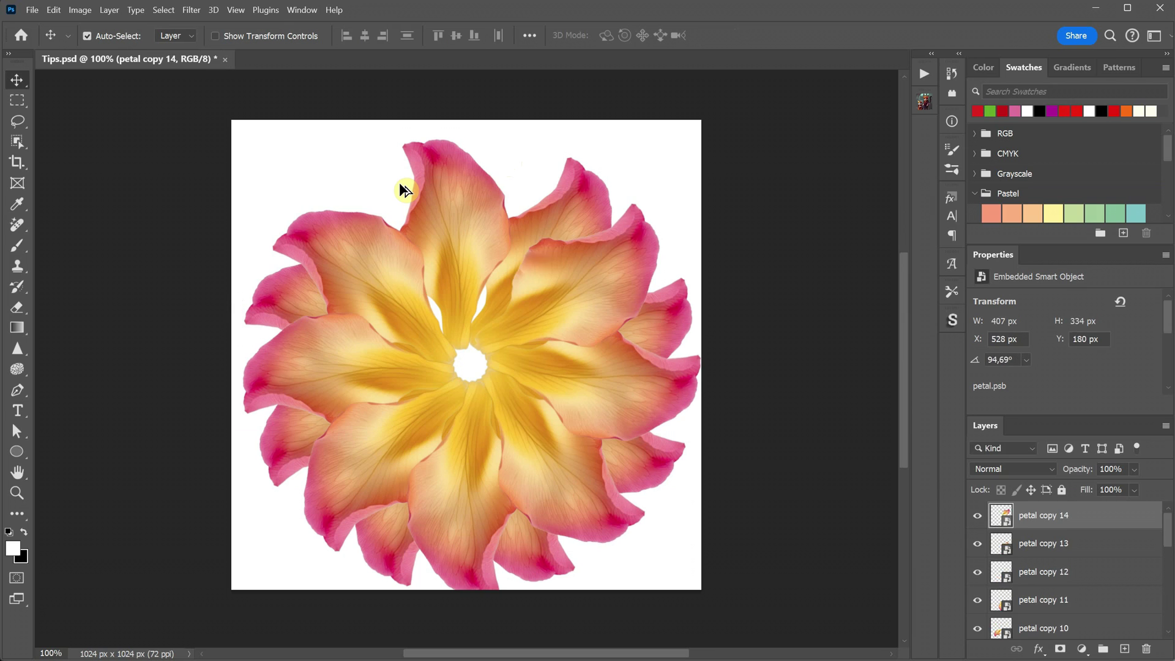
key("ctrl+alt+shift+t")
key("ctrl+alt+shift+t")
key("ctrl+alt+shift+t")
key("ctrl+alt+shift+t")
key("ctrl+alt+shift+t")
key("ctrl+alt+shift+t")
key("ctrl+alt+shift+t")
key("ctrl+alt+shift+t")
key("ctrl+alt+shift+t")
key("ctrl+alt+shift+t")
key("ctrl+alt+shift+t")
key("ctrl+alt+shift+t")
key("ctrl+alt+shift+t")
key("ctrl+alt+shift+t")
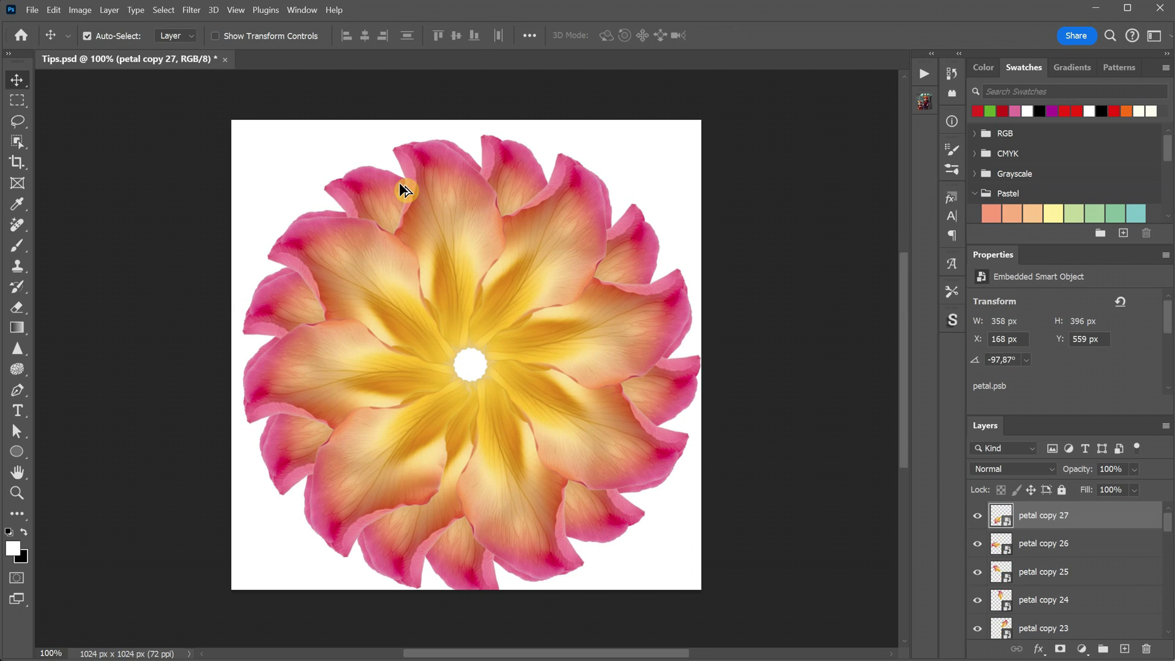
key("ctrl+alt+shift+t")
key("ctrl+alt+shift+t")
key("ctrl+alt+shift+t")
key("ctrl+alt+shift+t")
key("ctrl+alt+shift+t")
key("ctrl+alt+shift+t")
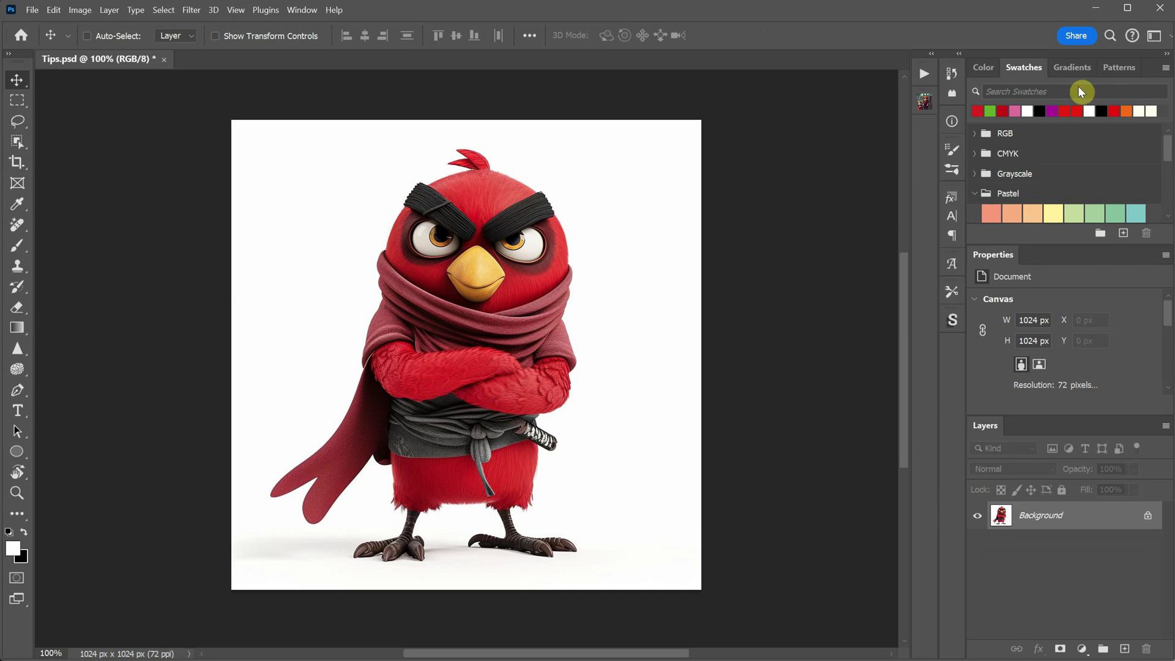
Search Discover for 'eye' and choose the Eyedropper Tool from the results.
left_click(1110, 38)
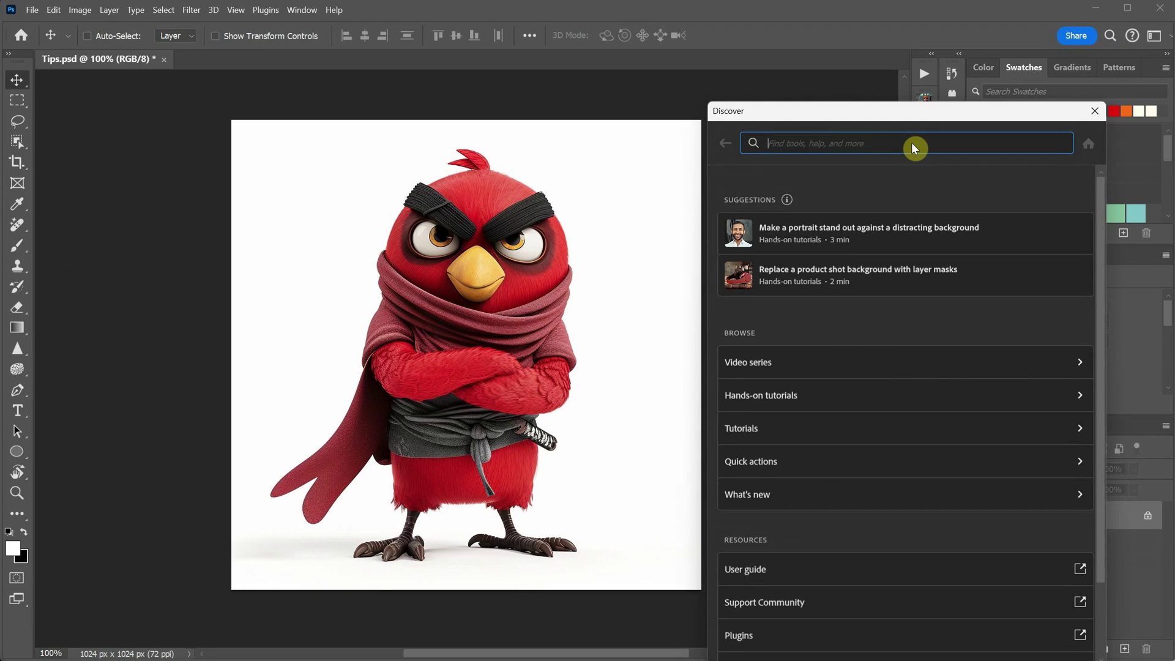
type("eye")
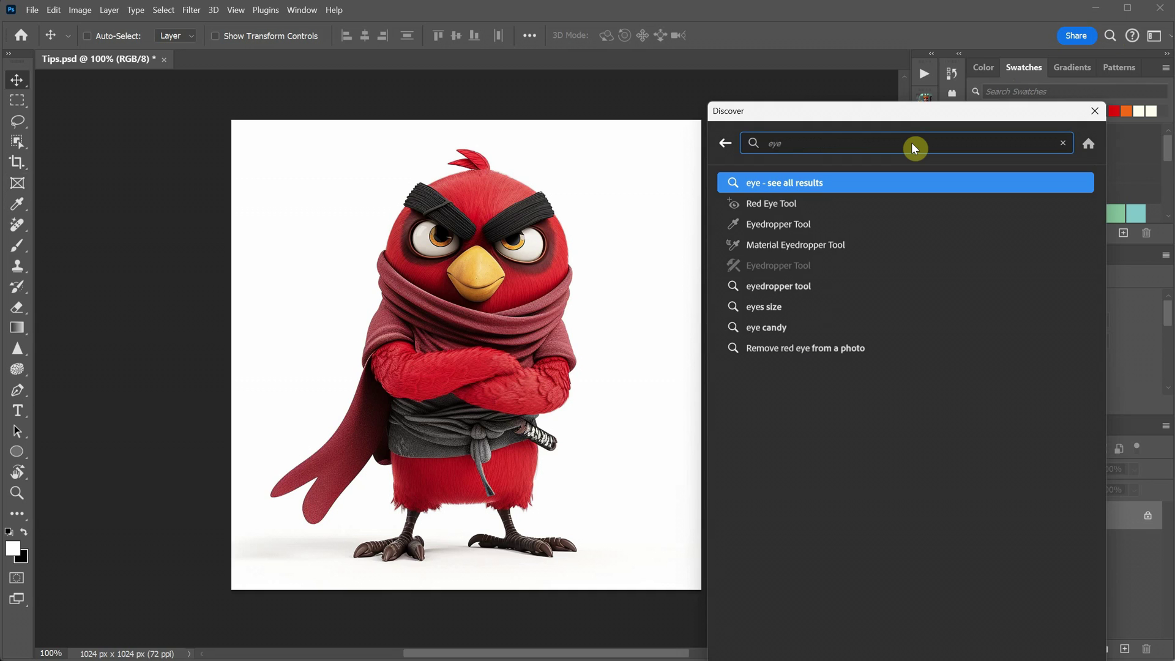
mouse_move(767, 227)
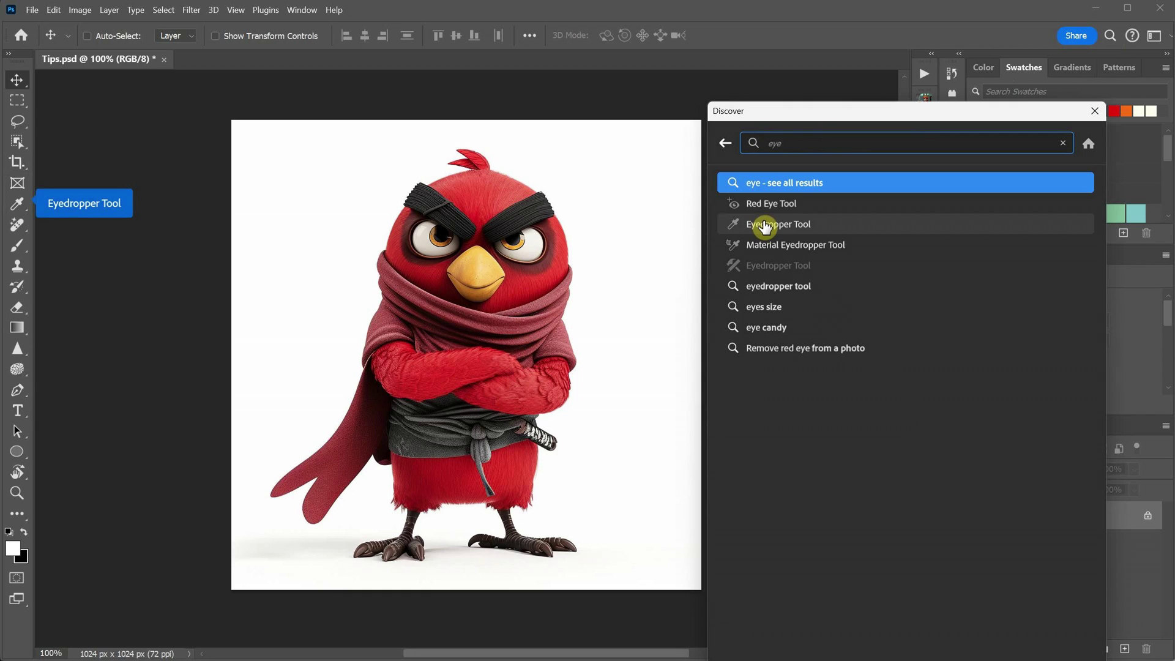
mouse_move(761, 248)
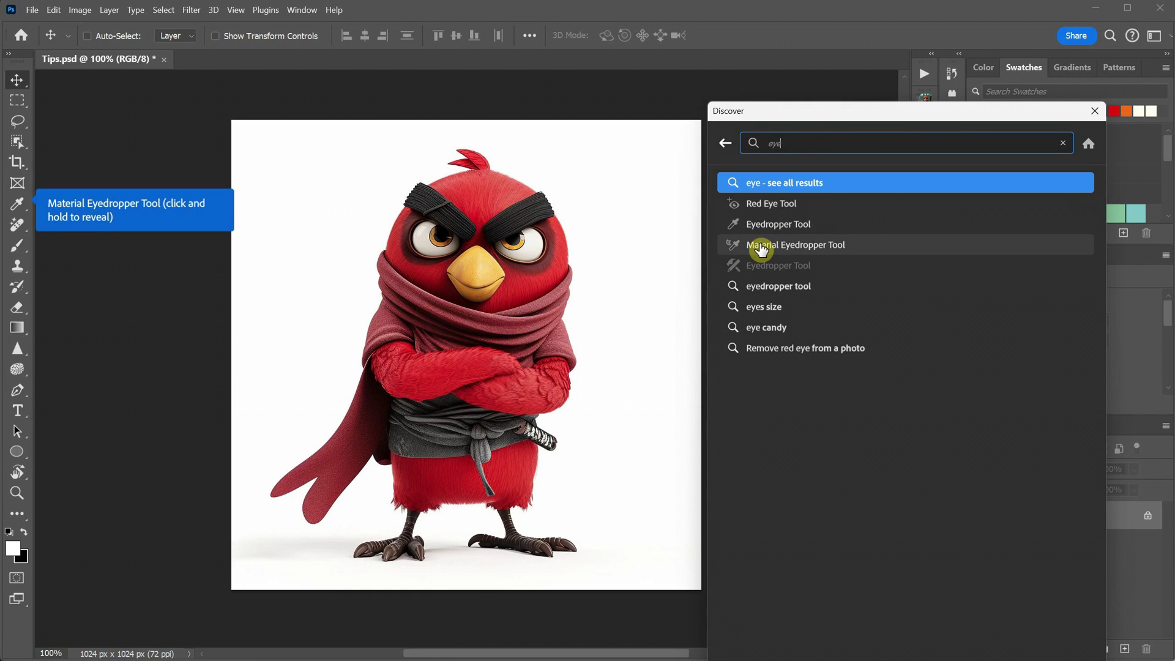
left_click(770, 224)
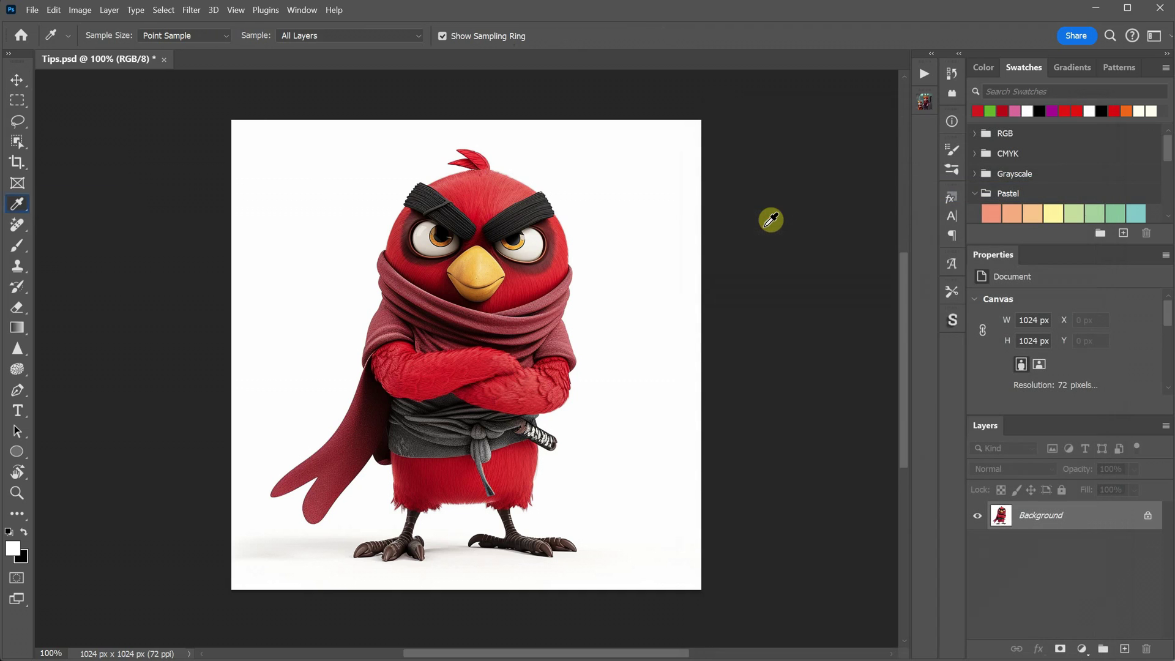
Apply the Remove background quick action from Discover, then revert it.
left_click(1109, 37)
left_click(727, 145)
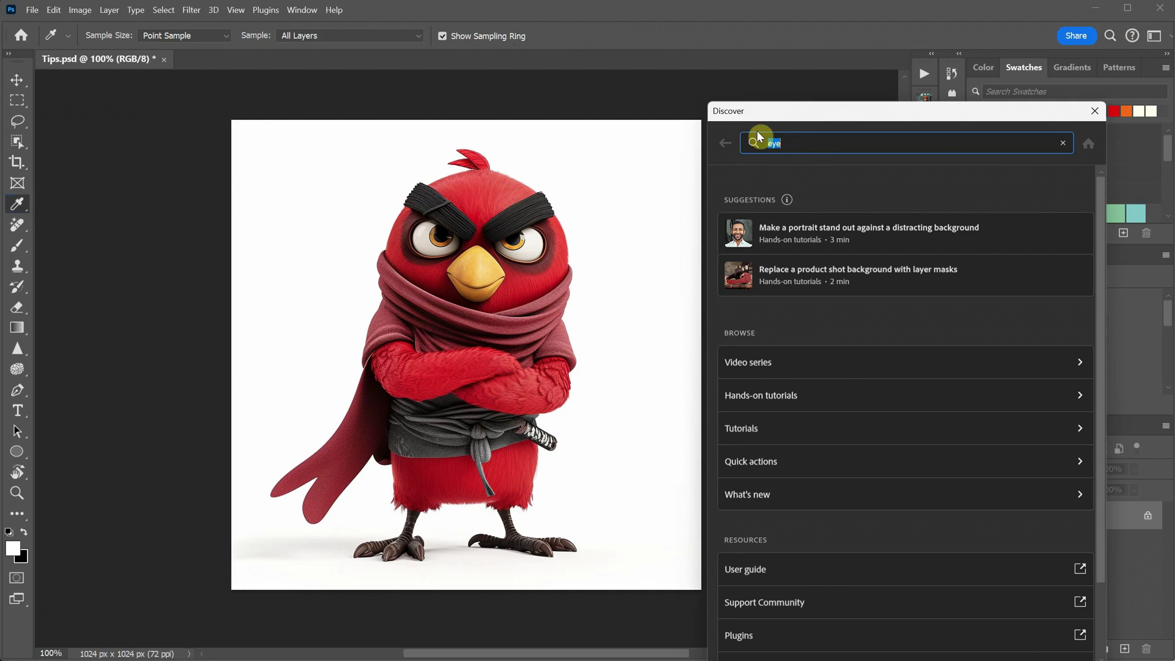
left_click(762, 461)
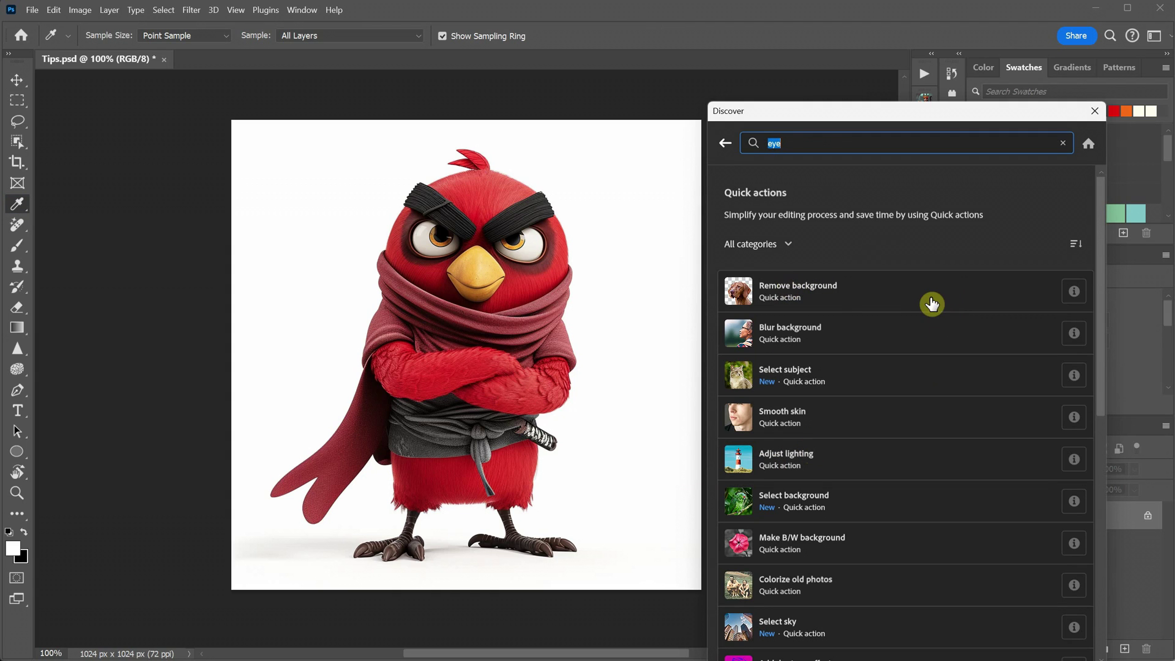
left_click(840, 290)
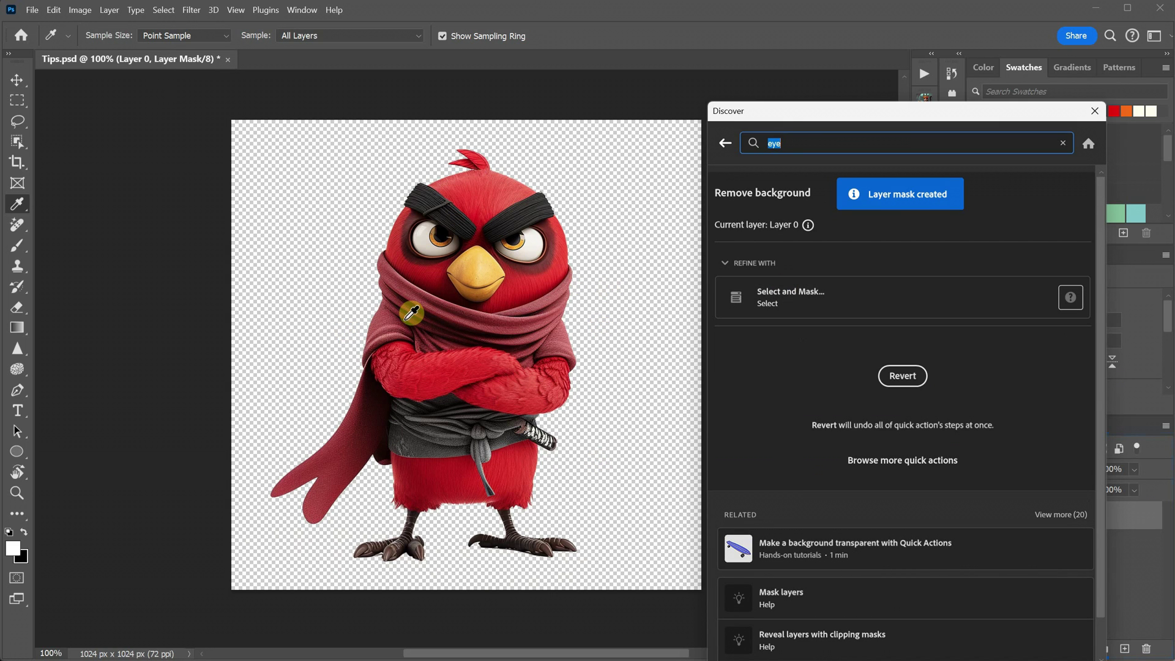
left_click(897, 381)
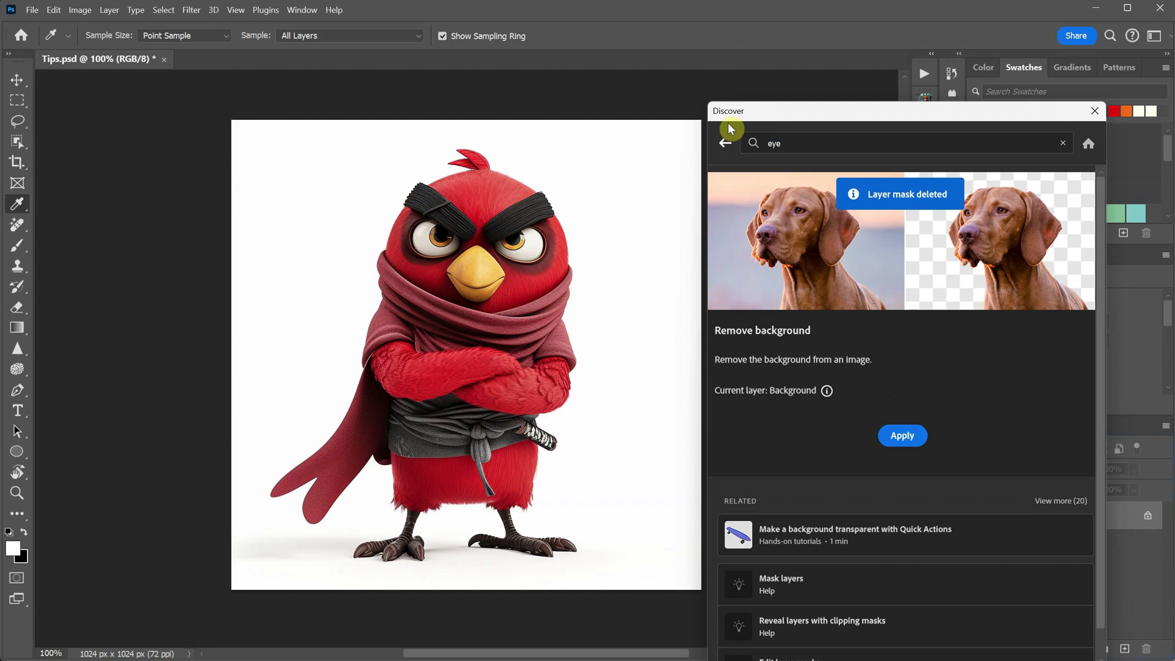
Apply the Blur background quick action, adding a Gaussian Blur smart filter on a Background copy.
left_click(726, 144)
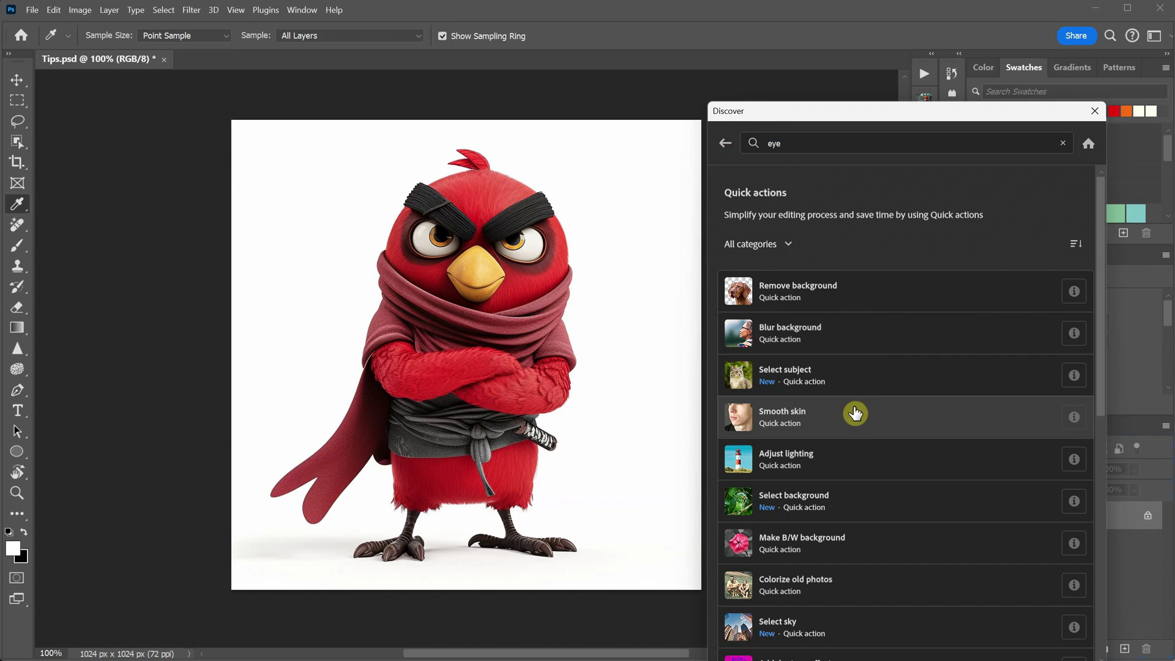
scroll(848, 392, "down", 1)
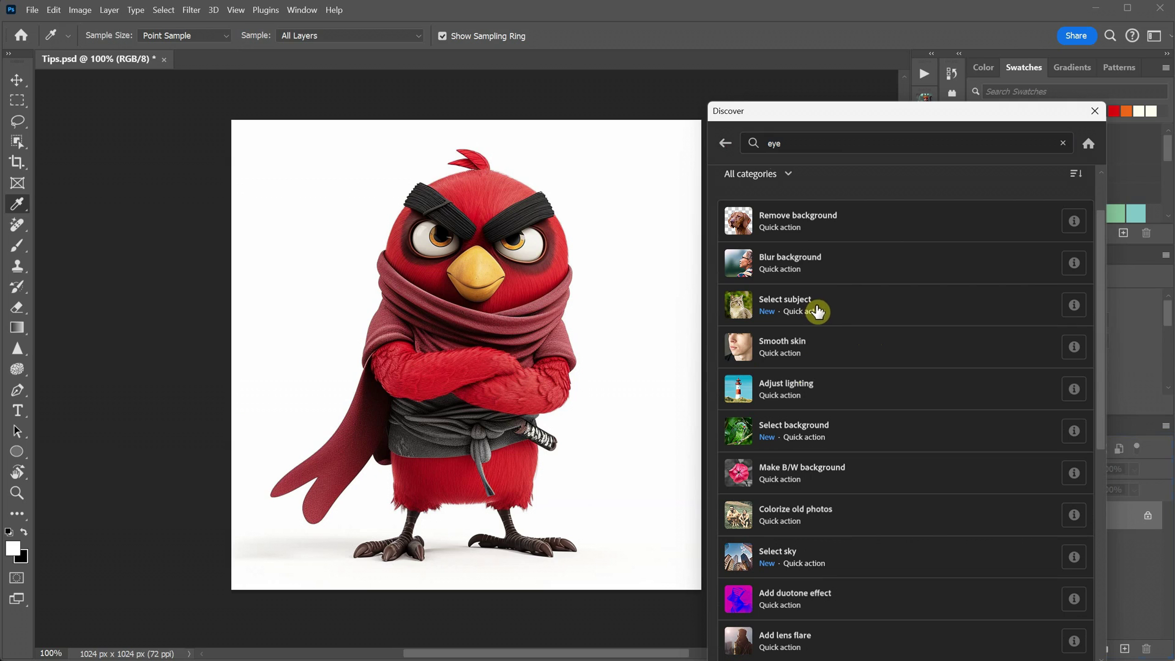
left_click(822, 265)
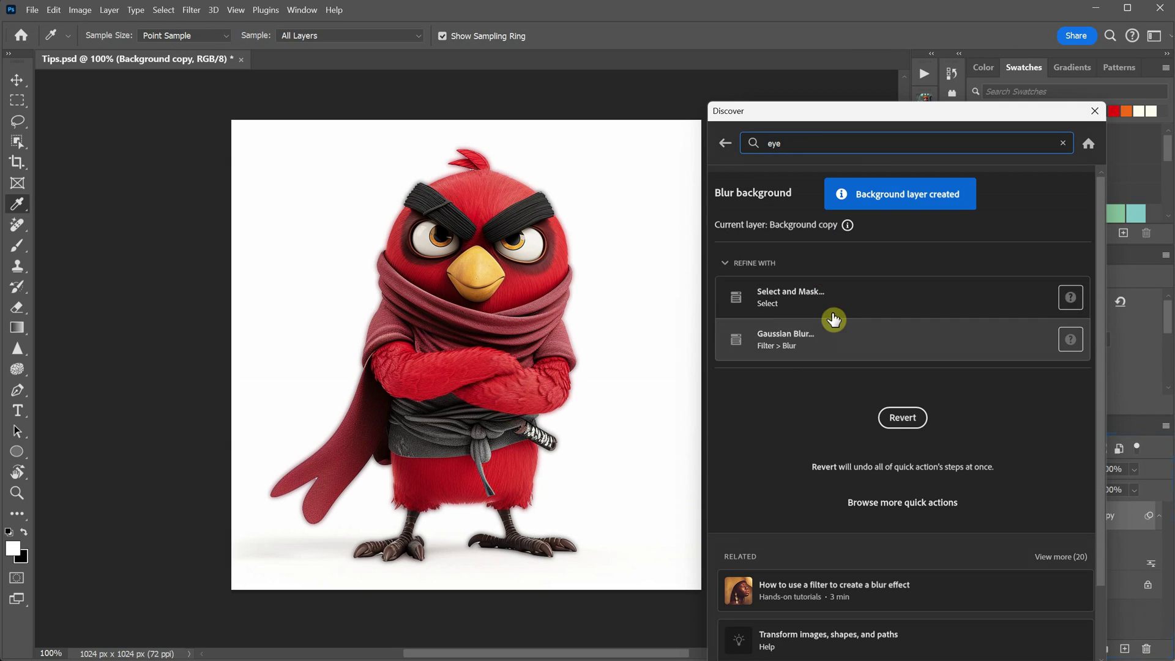
mouse_move(806, 345)
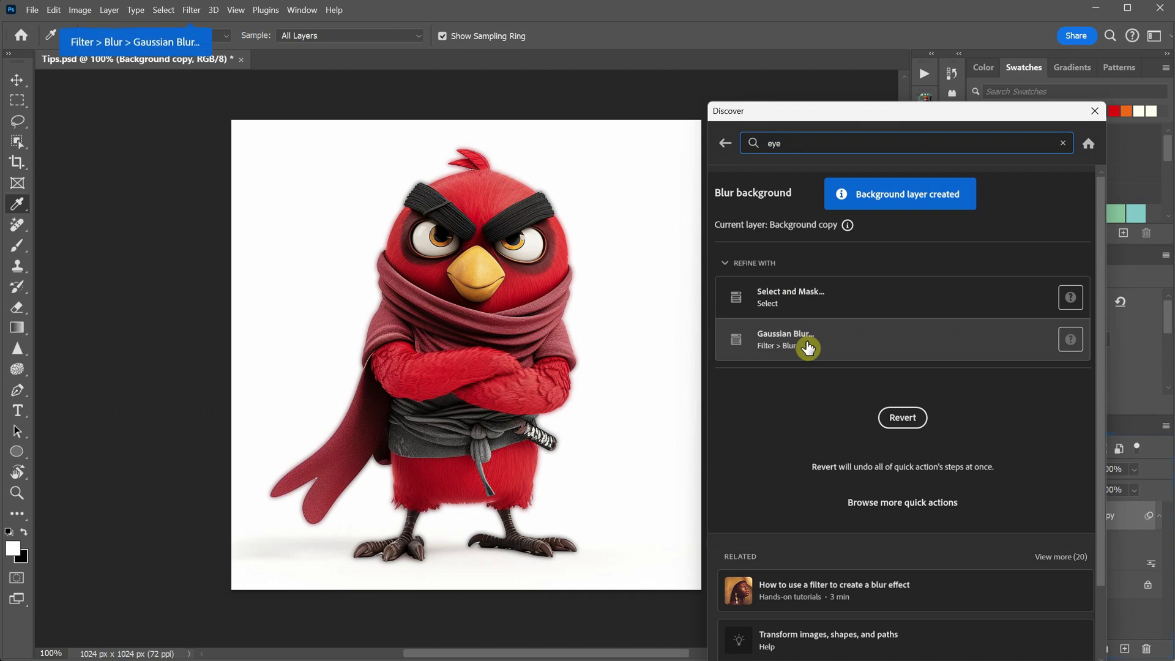
left_click(725, 145)
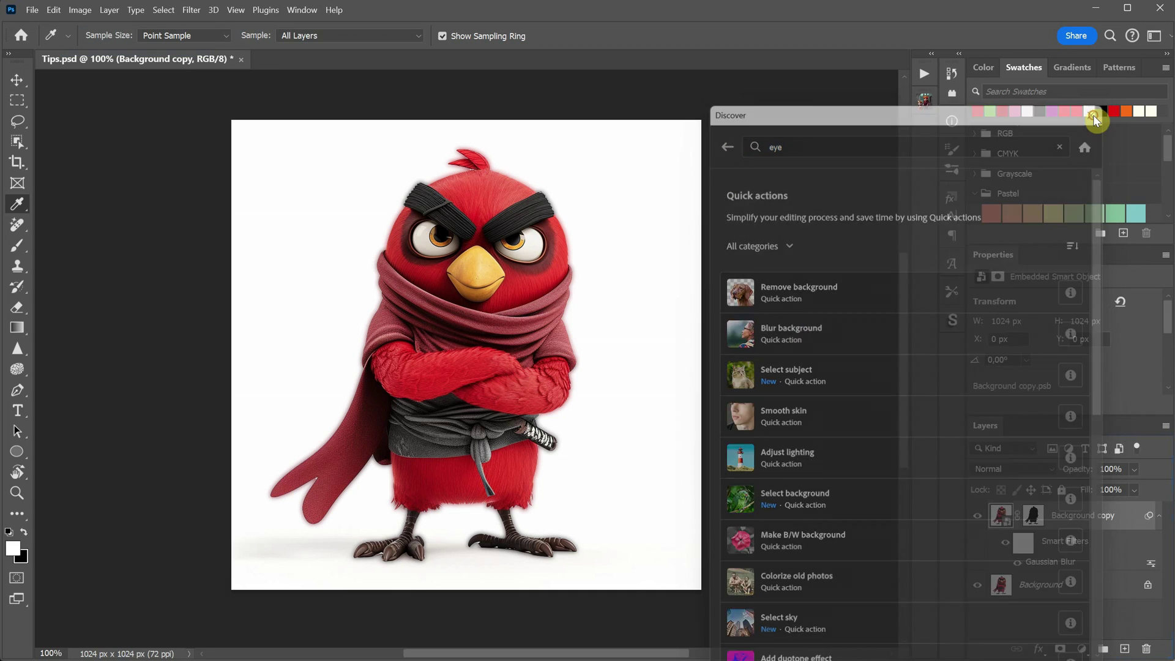